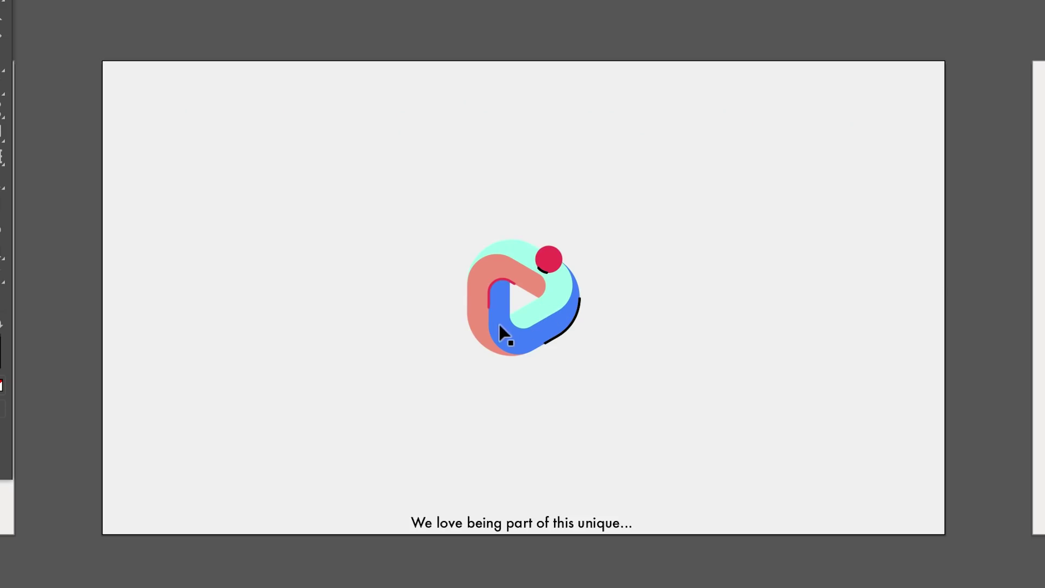
- Examine how the red, tan and purple shapes interlock around the logo's triangular centre
click(512, 322)
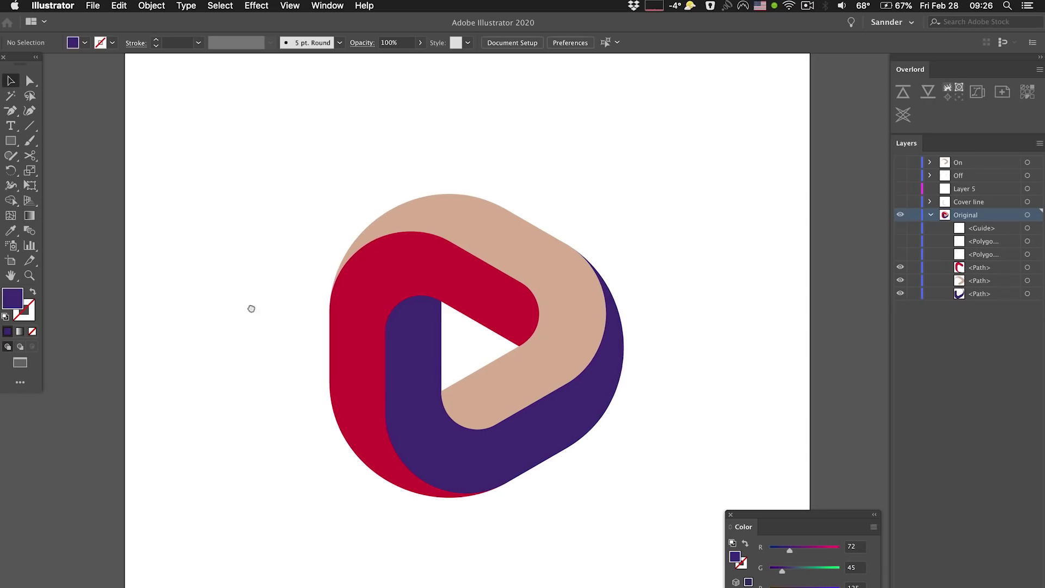
drag(237, 363, 236, 345)
drag(257, 156, 648, 539)
click(648, 533)
drag(529, 350, 483, 341)
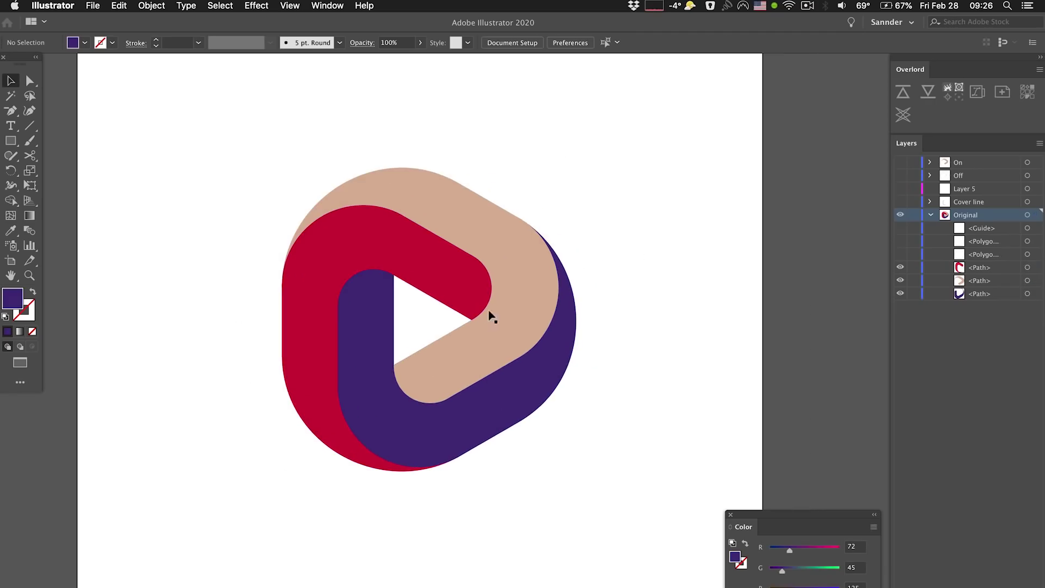
key(super+minus)
key(super+minus)
drag(550, 308, 437, 251)
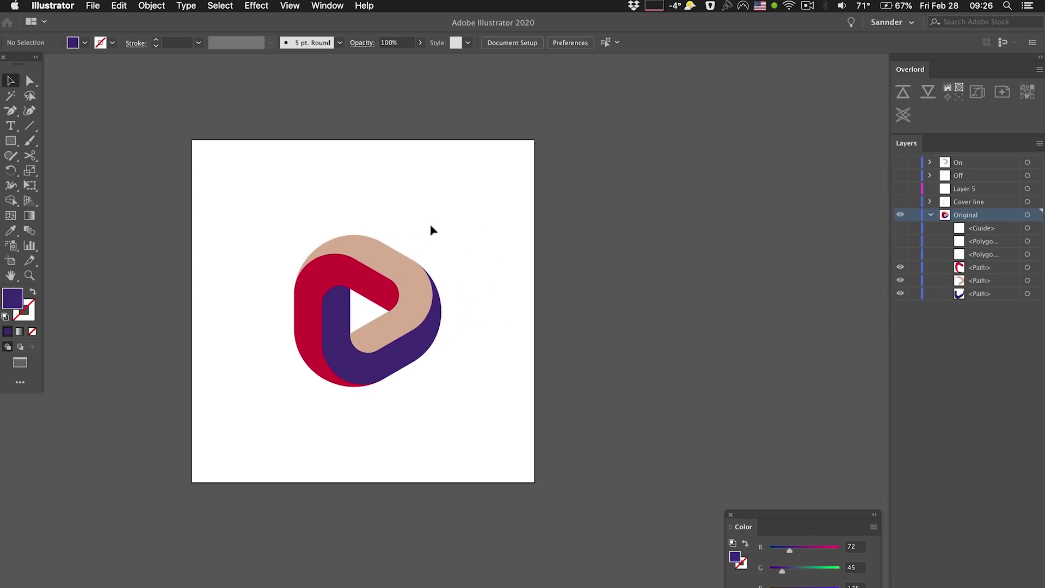
drag(470, 194, 288, 449)
key(super+equal)
drag(297, 357, 578, 88)
click(571, 109)
drag(560, 137, 257, 426)
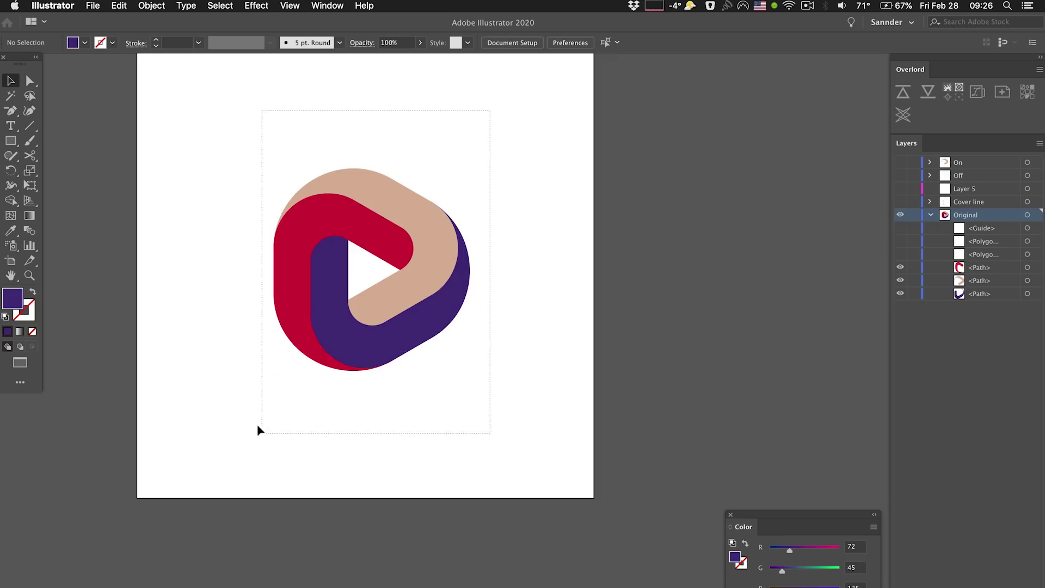
drag(257, 426, 257, 426)
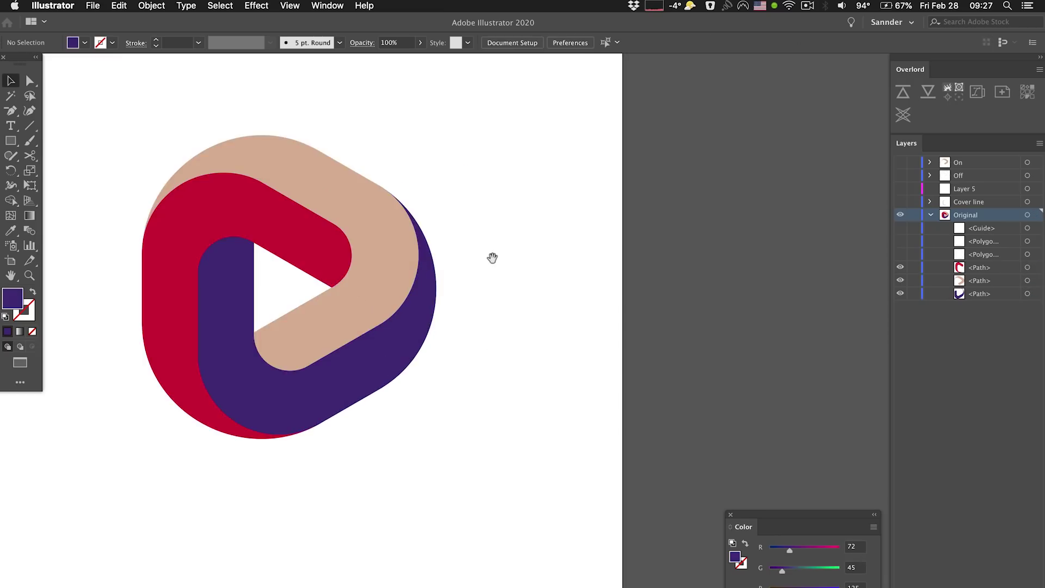
- Draw a purple square on the empty canvas beside the logo's artboard and select it
key(super+minus)
drag(555, 278, 406, 300)
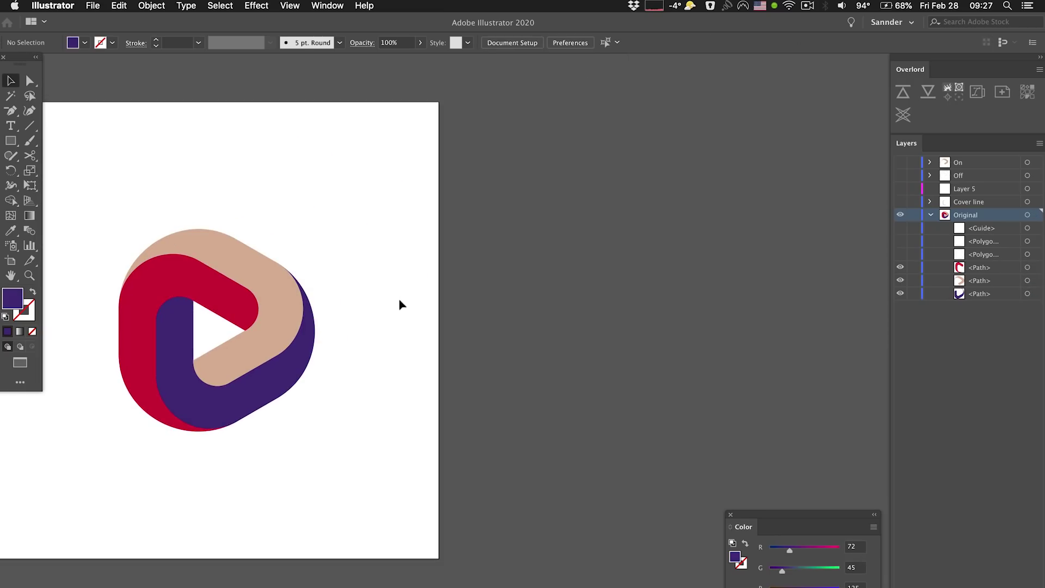
key(m)
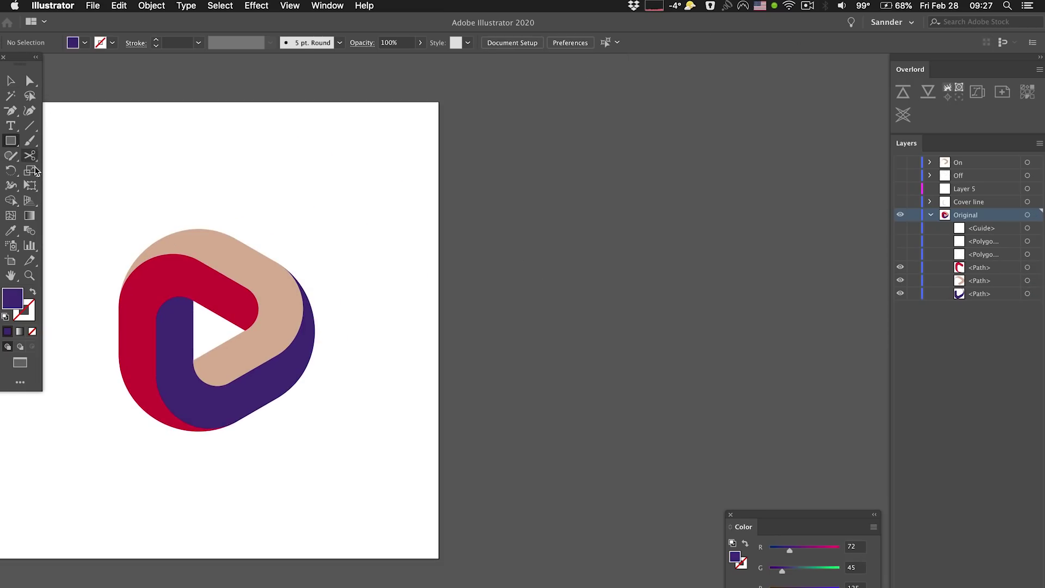
drag(488, 160, 684, 371)
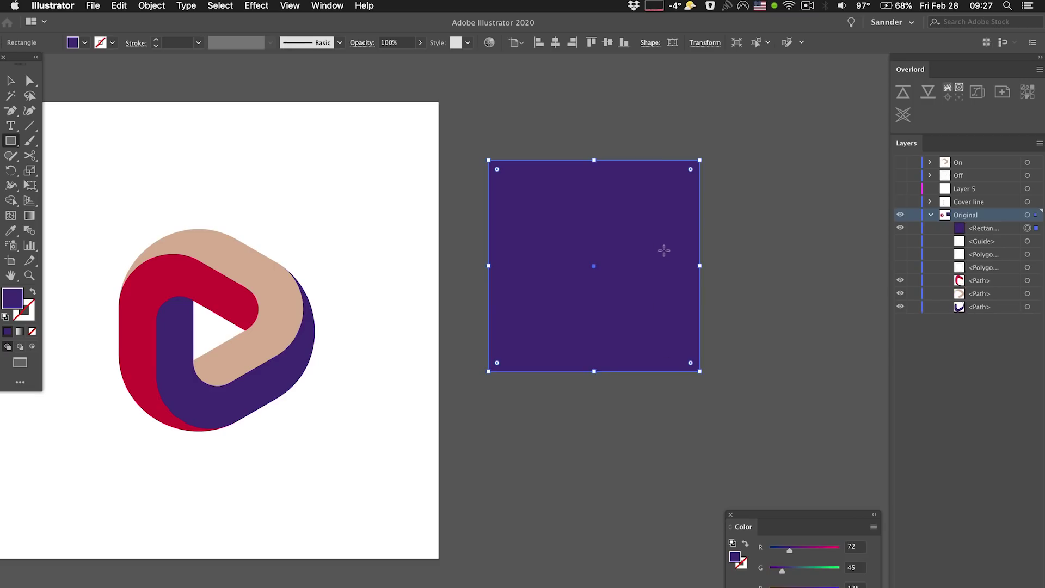
key(v)
click(757, 156)
click(500, 245)
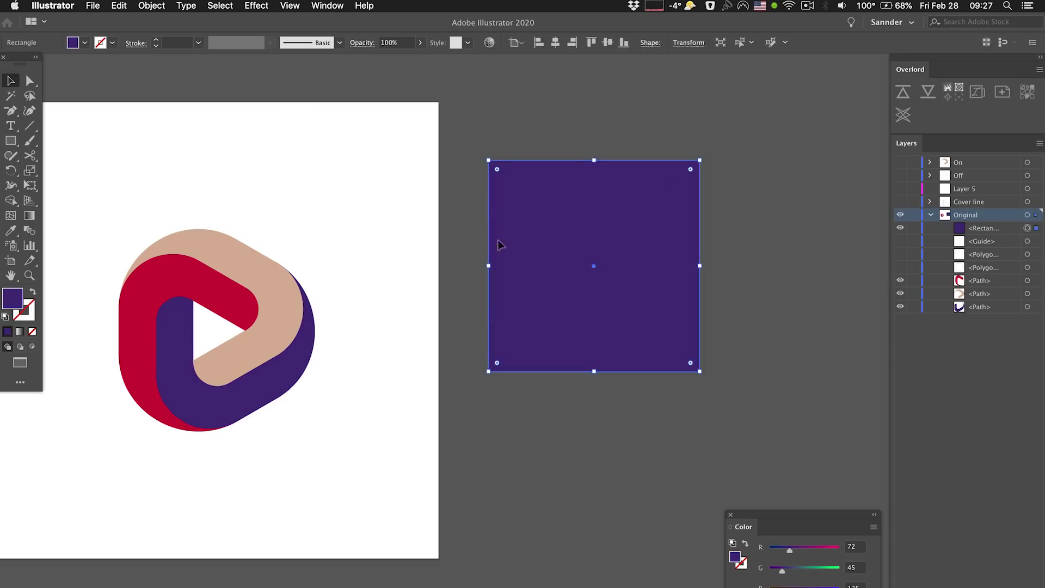
- Paste a copy of the square in place and scale it down around its centre to form a small inner square
key(super+c)
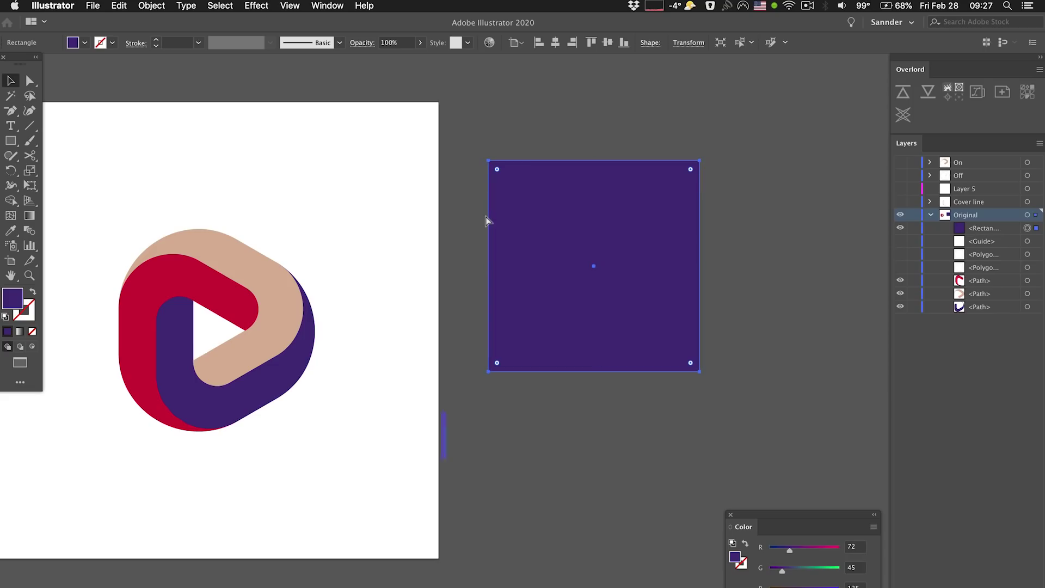
key(super+f)
drag(699, 160, 648, 231)
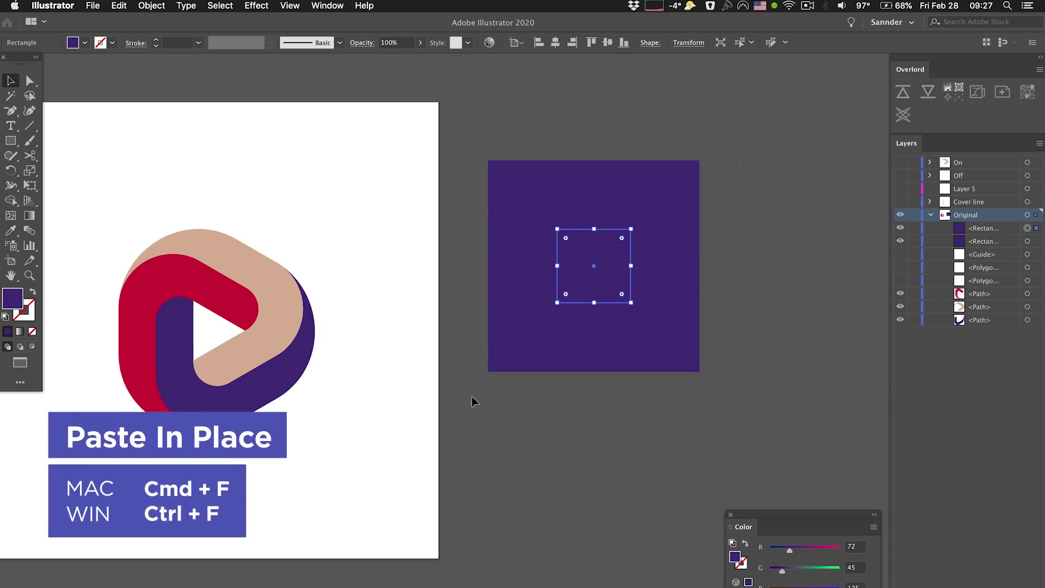
- Give both squares a black 1 px stroke with no fill
drag(472, 397, 454, 420)
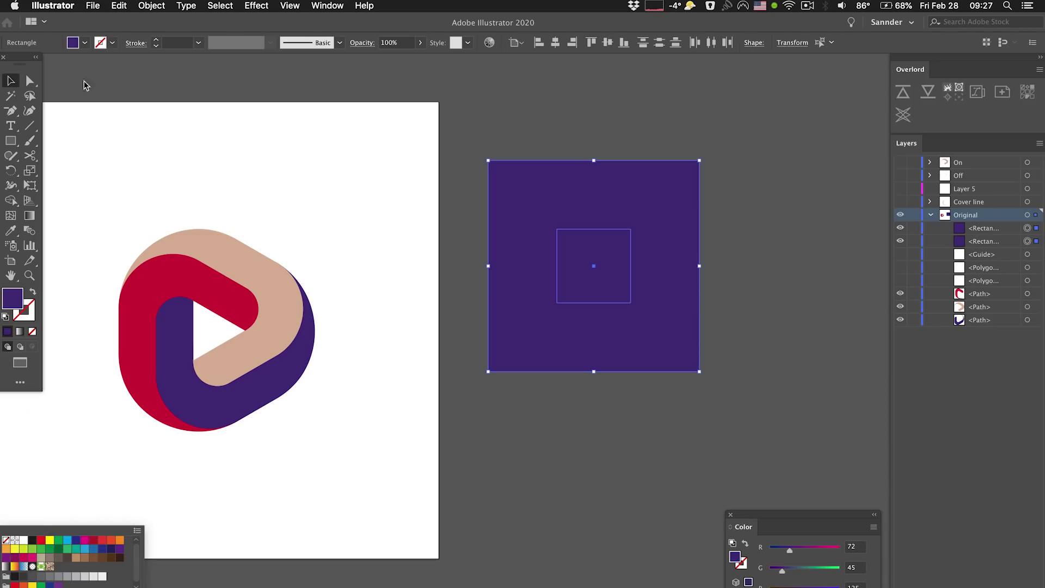
click(32, 540)
click(32, 331)
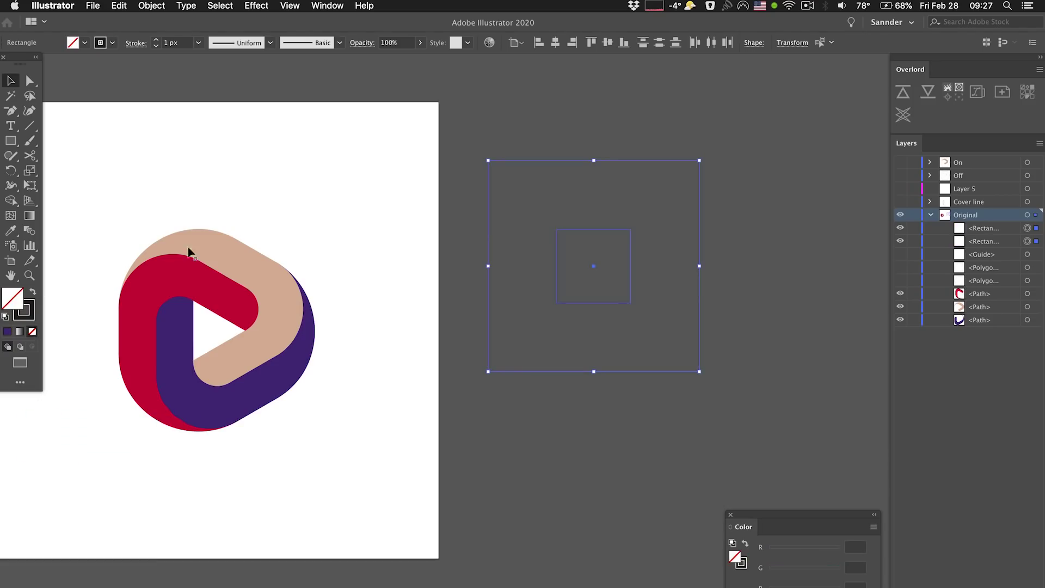
click(553, 192)
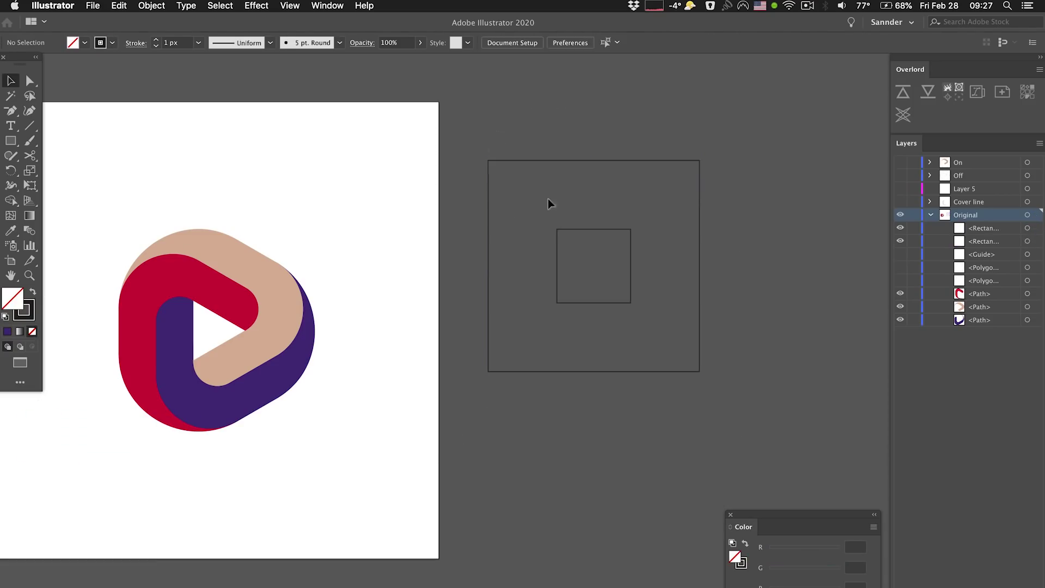
- Round all corners of the outer square to a radius of about 56 px
key(a)
click(501, 161)
drag(497, 169, 518, 214)
key(v)
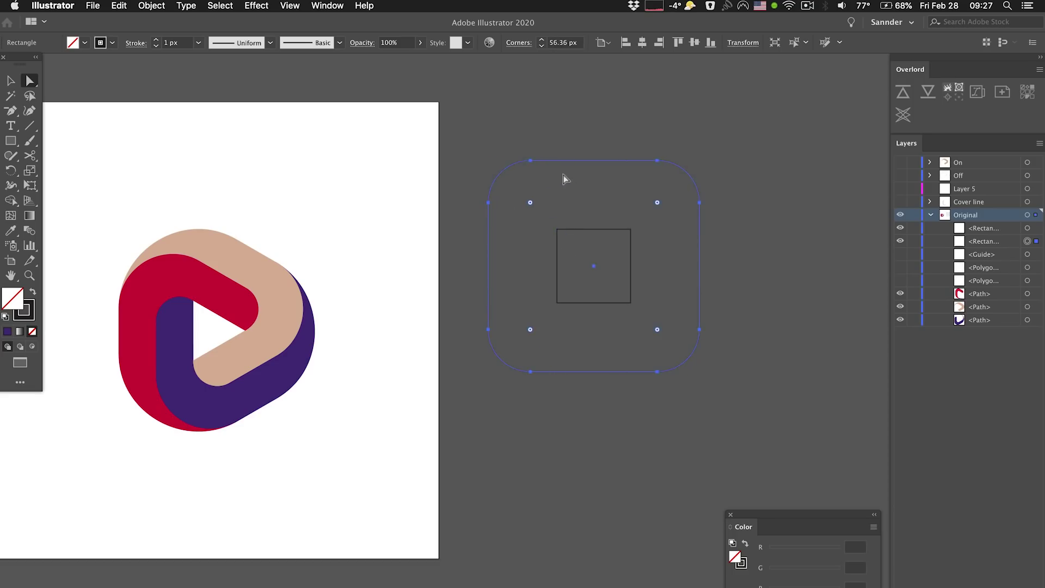
click(604, 100)
- Duplicate the rounded square down to the small square's top edge, and duplicate that copy left to its right edge
scroll(650, 119, down, 2)
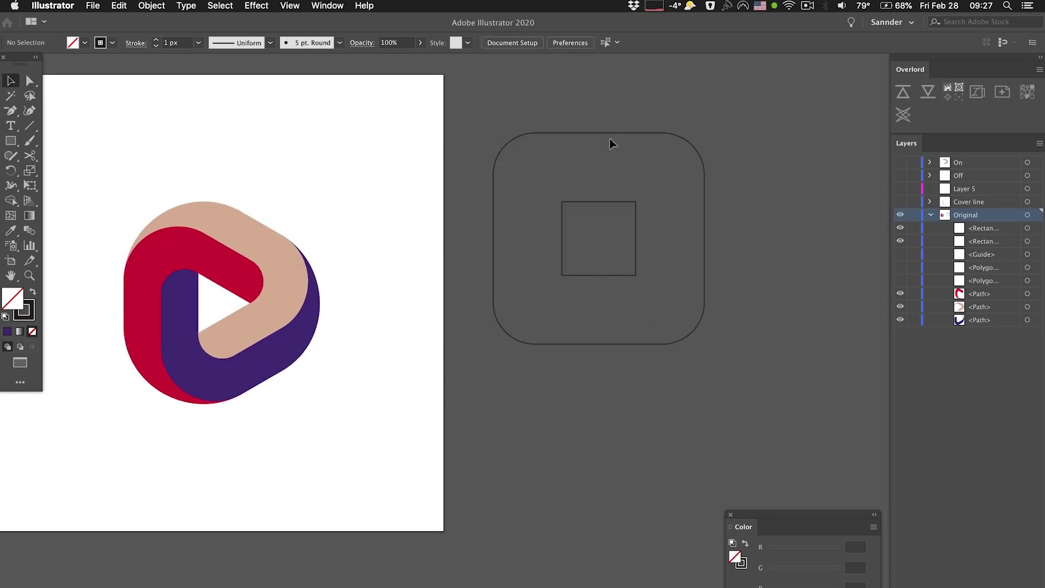
drag(611, 138, 611, 209)
click(719, 167)
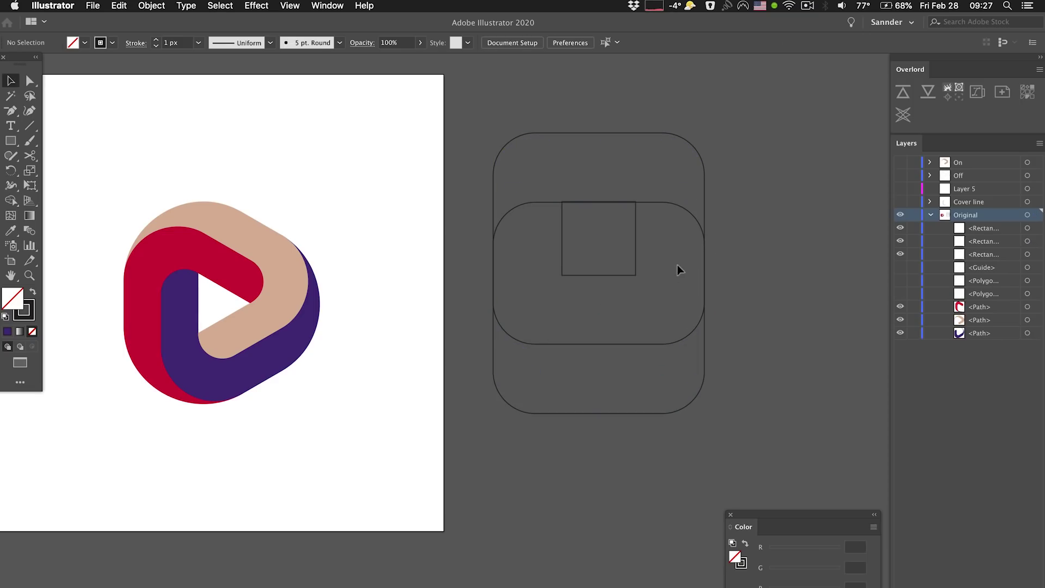
click(689, 405)
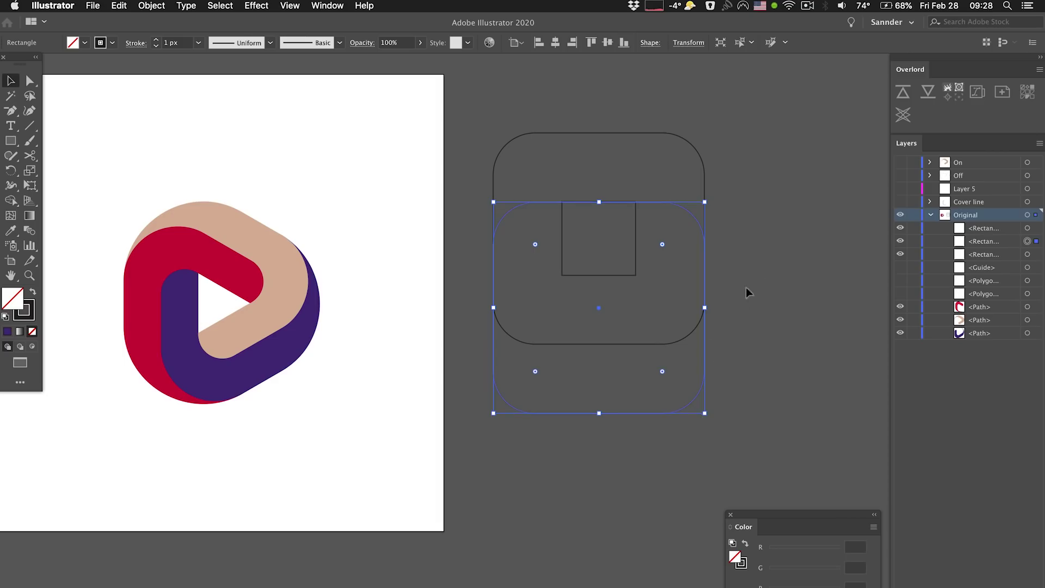
click(773, 260)
drag(704, 366, 637, 369)
click(694, 280)
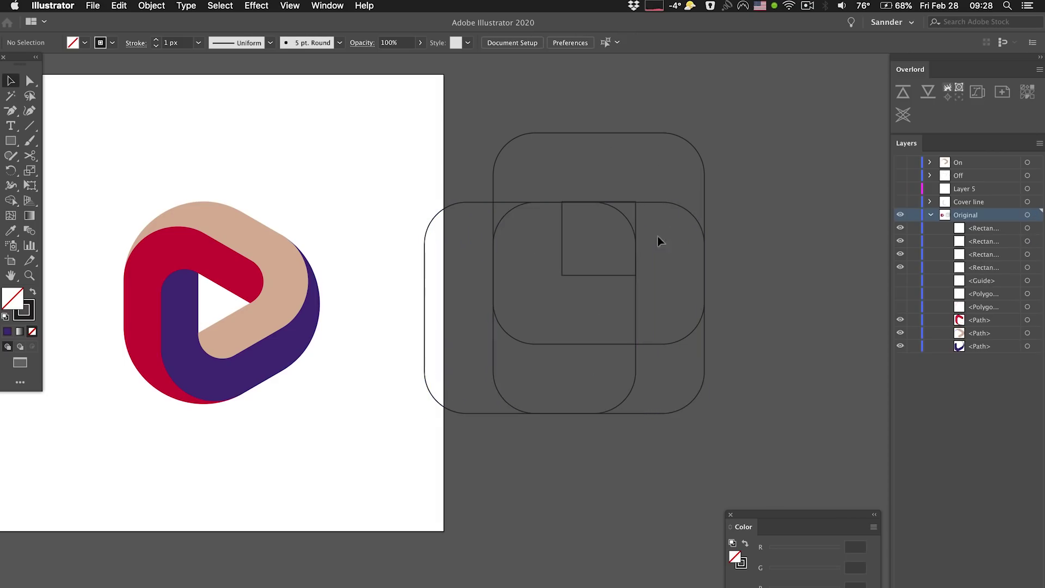
- Delete the top segment of the leftmost rounded square, and shift that path and the lower rounded square left together
click(505, 202)
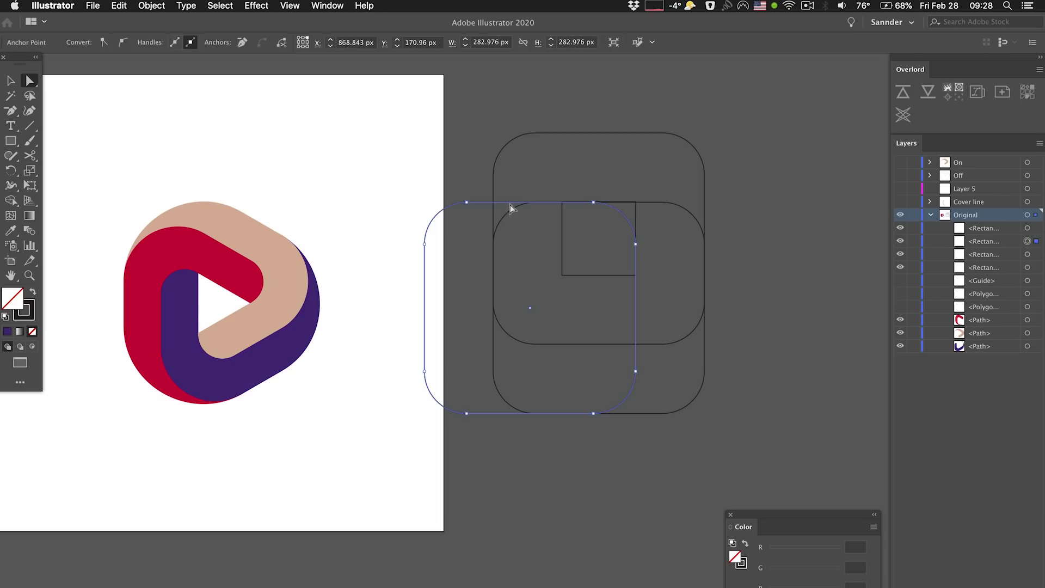
key(Delete)
scroll(619, 314, down, 1)
key(v)
shift+click(688, 196)
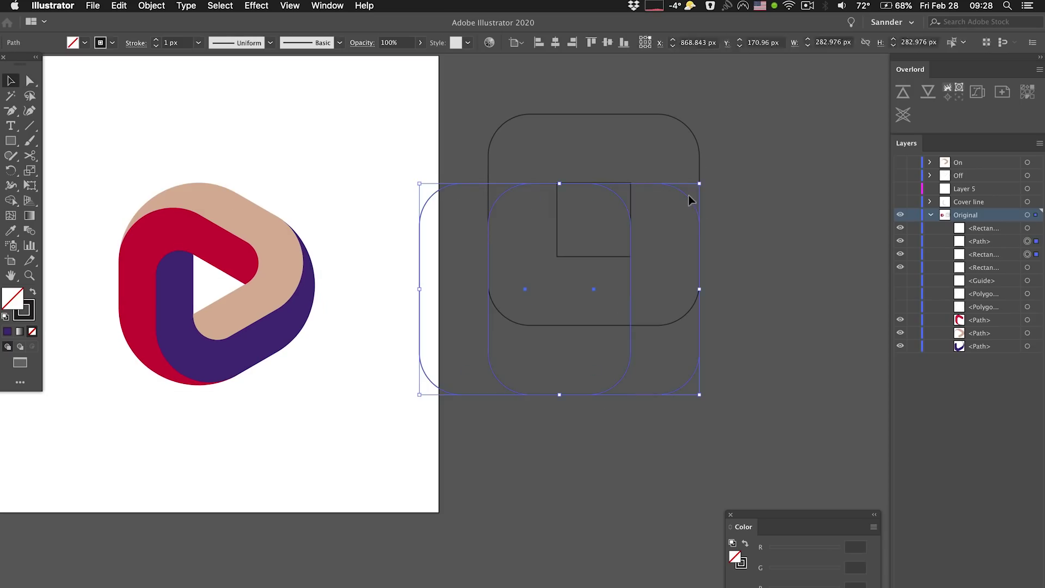
drag(685, 195, 653, 202)
click(735, 211)
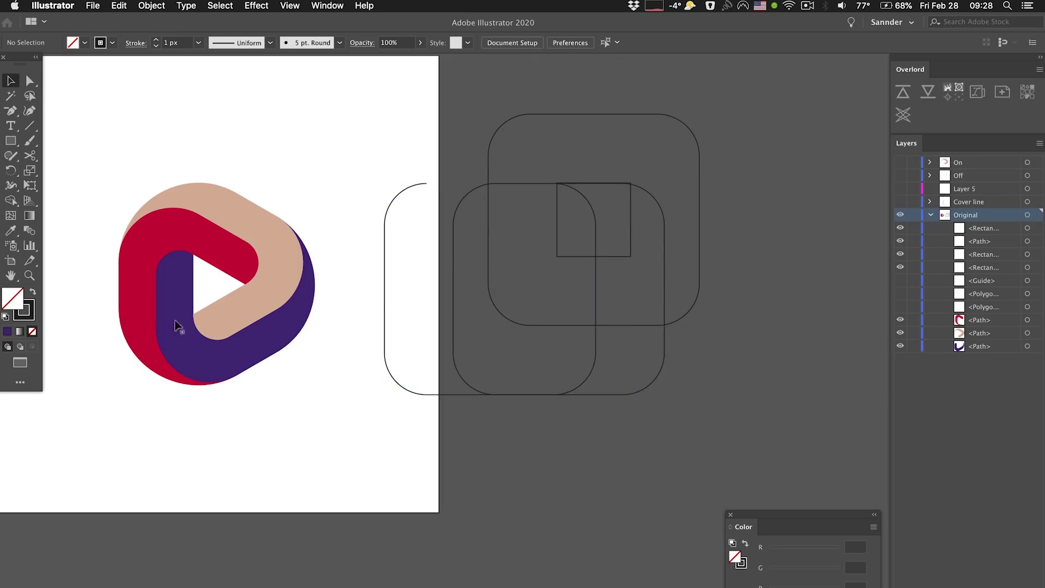
- Move the open rounded path straight up so it overlaps the upper rounded square
drag(543, 201, 563, 209)
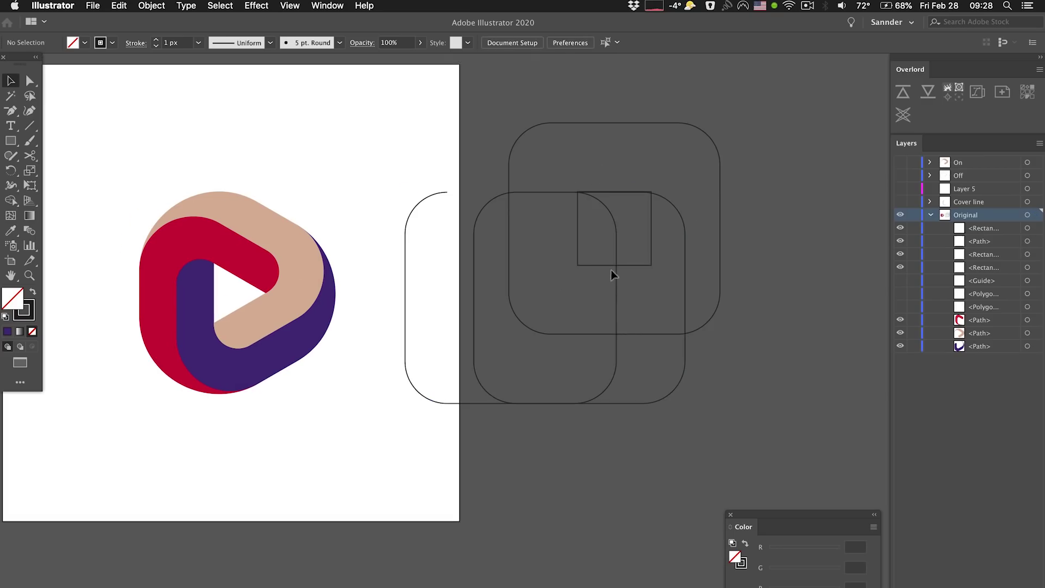
click(617, 289)
drag(616, 322, 624, 226)
click(754, 231)
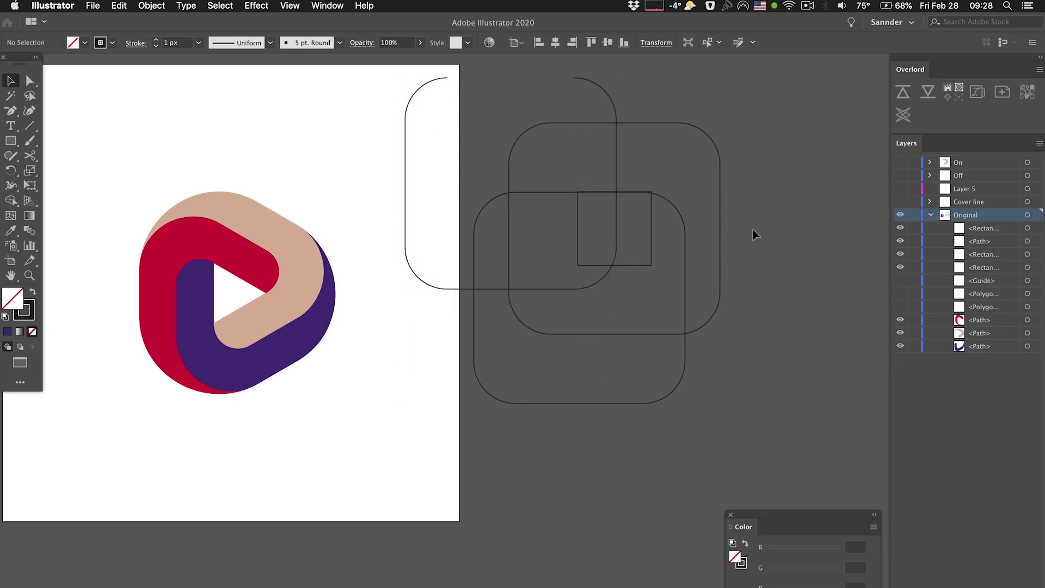
- Select all the construction outlines beside the artboard and delete them
scroll(723, 218, up, 5)
drag(412, 461, 361, 578)
key(Delete)
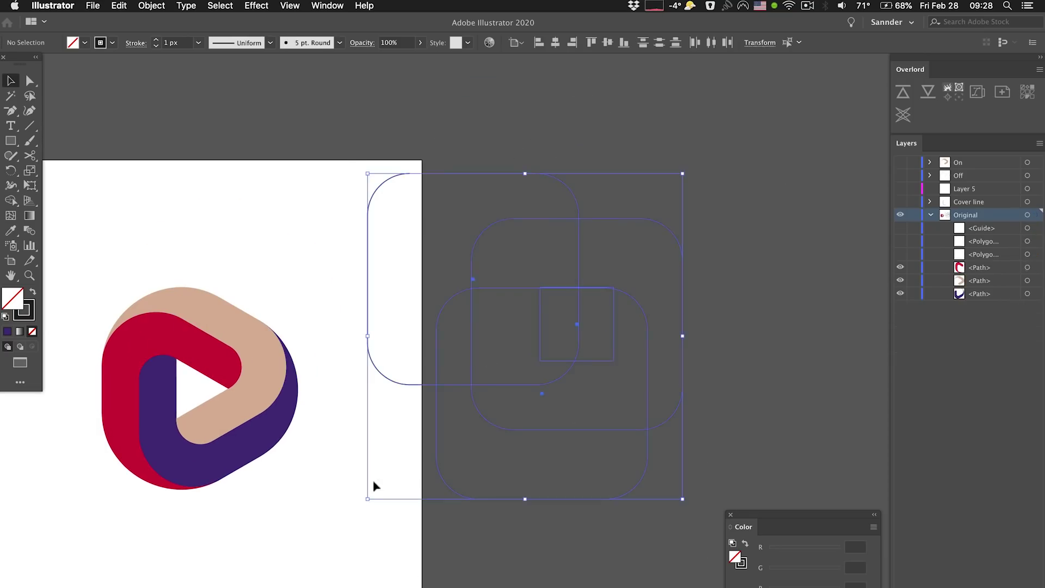
drag(442, 351, 518, 227)
key(super+minus)
scroll(522, 144, left, 10)
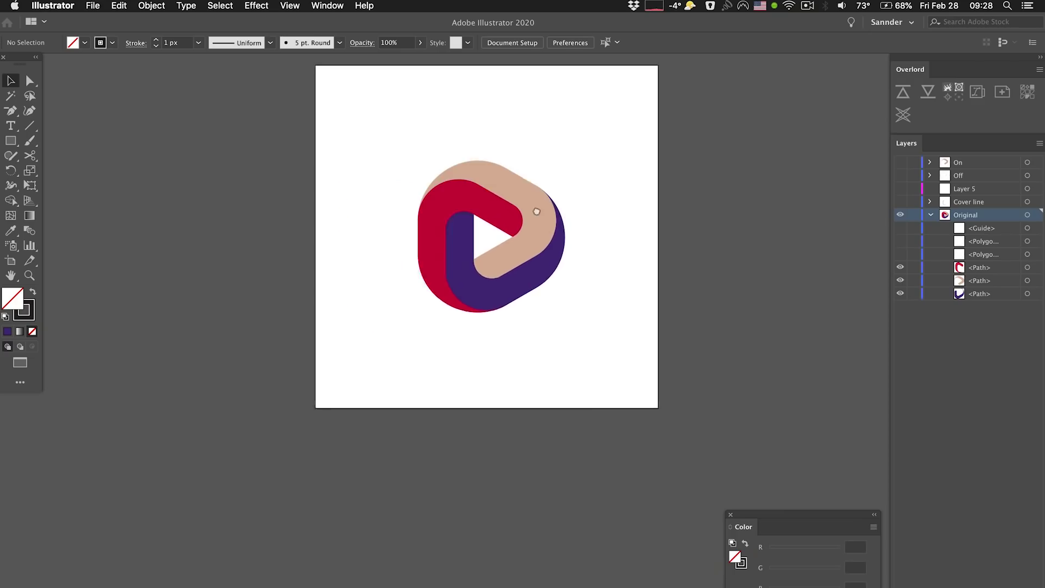
scroll(426, 277, right, 2)
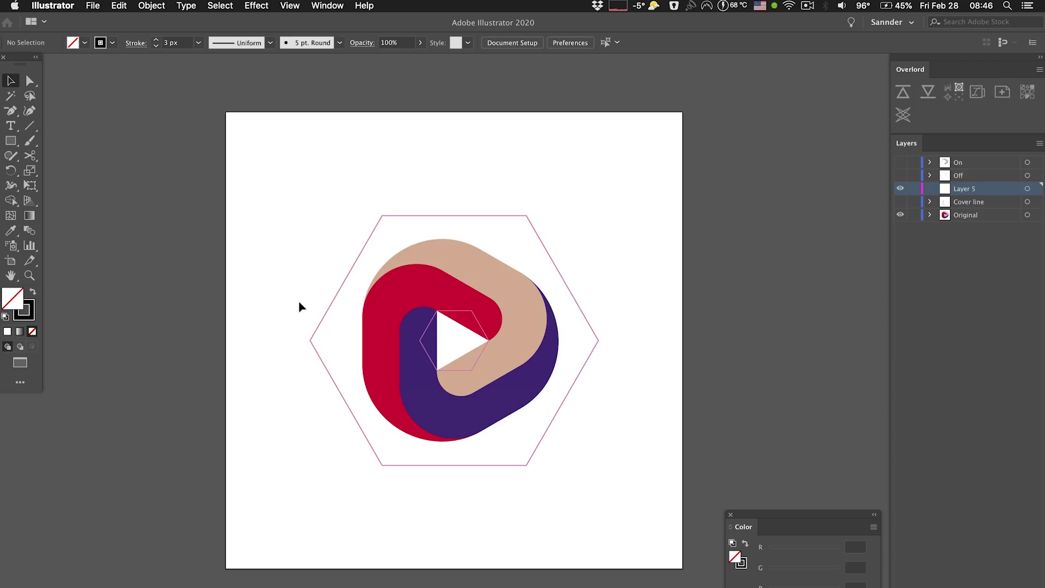
- Copy the red logo shape, switch to After Effects, start a Pen tool path in the New Pentrose composition and paste the shape into it
click(397, 295)
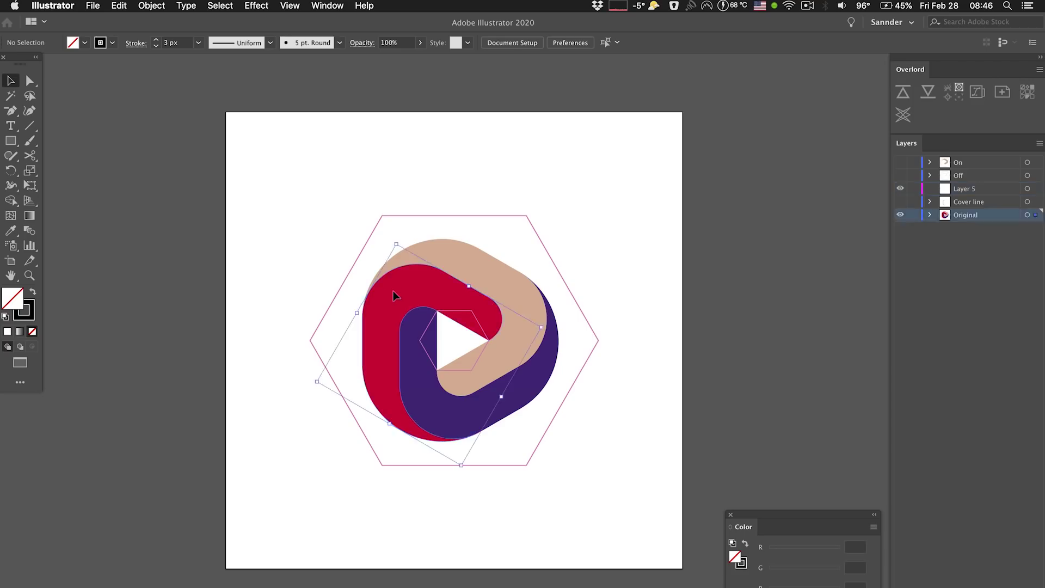
key(super+c)
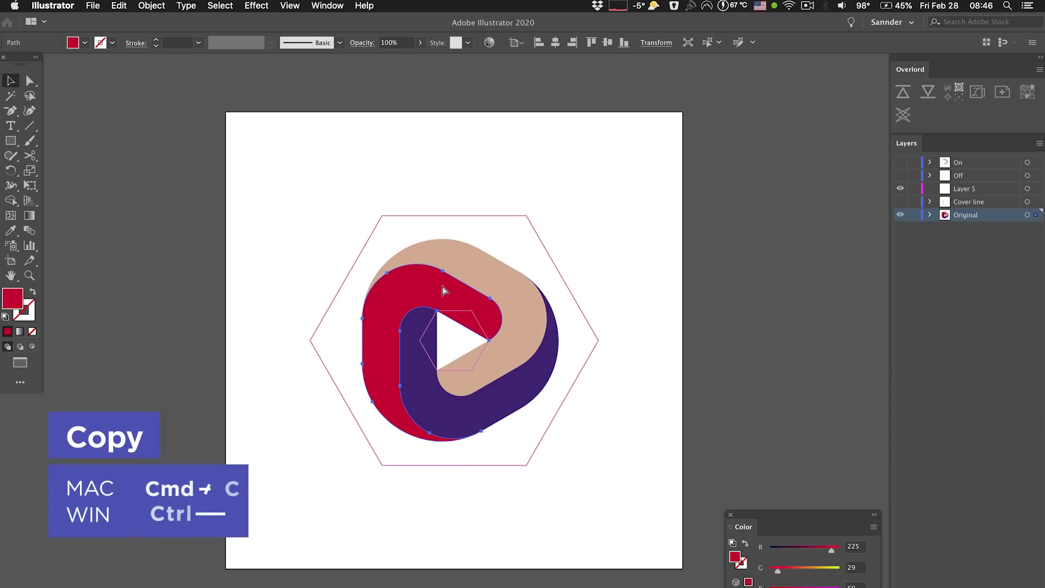
key(super+Tab)
drag(131, 30, 150, 42)
click(609, 217)
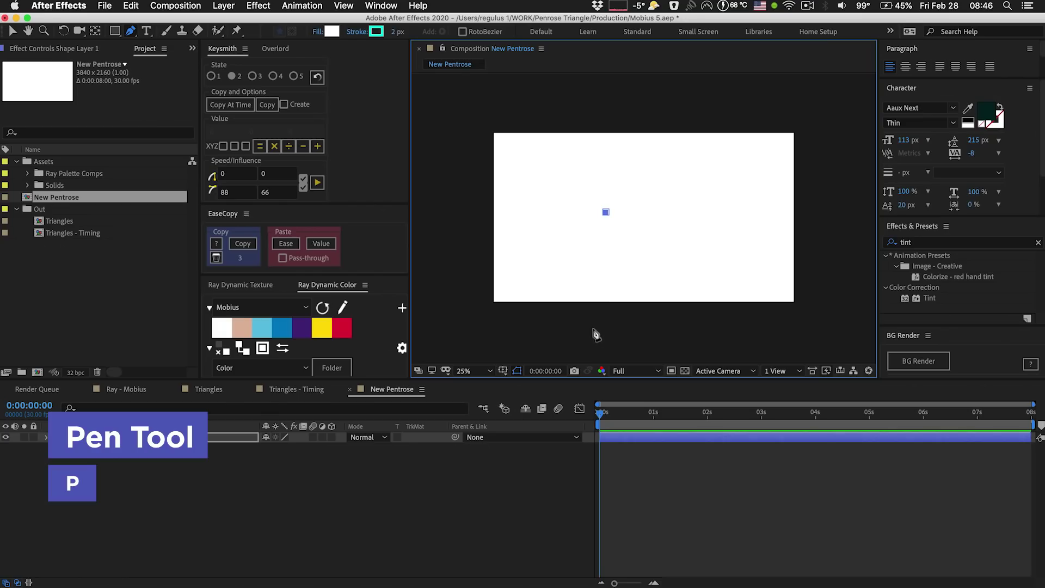
key(super+v)
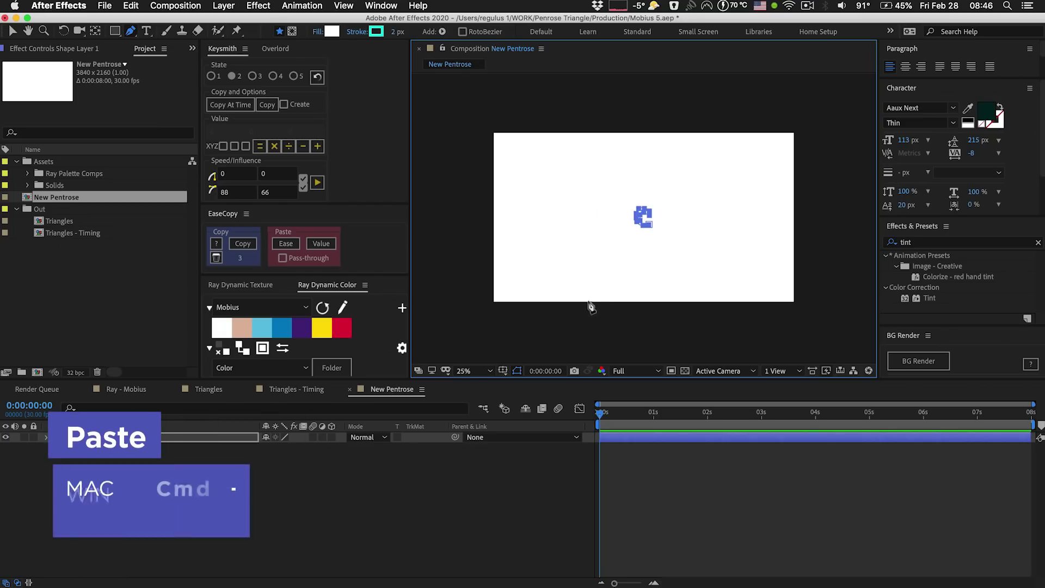
- Paste the copied tan shape as a path on a shape layer and show the composition's centre crosshair guide
scroll(587, 254, up, 4)
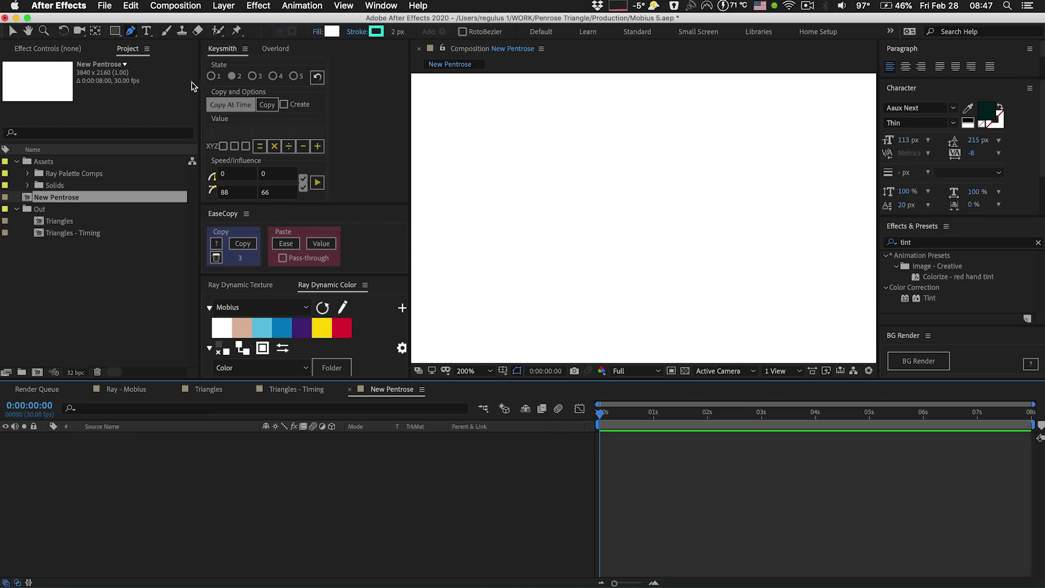
key(super+v)
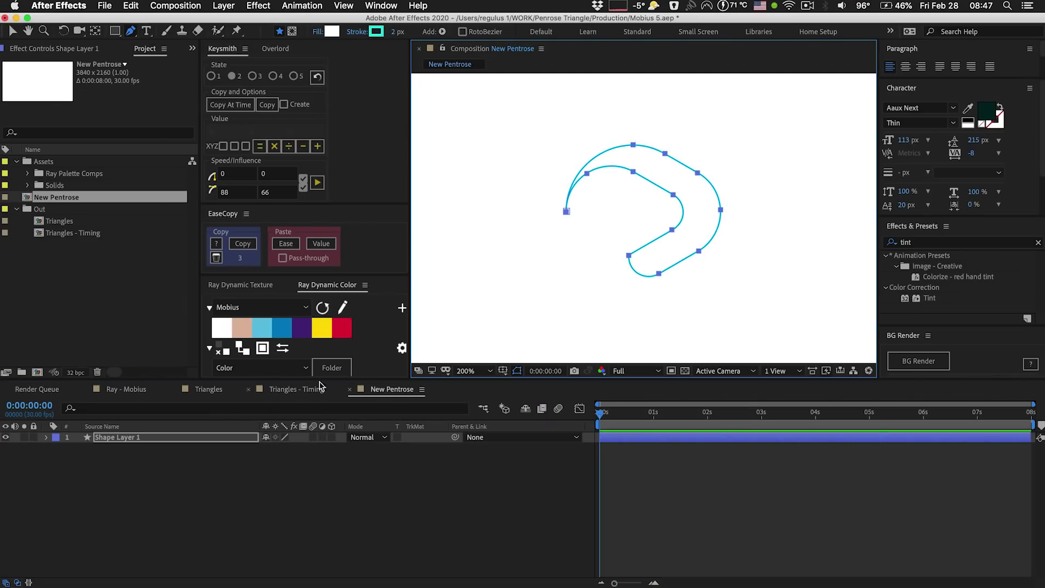
click(503, 370)
click(566, 378)
click(298, 502)
- Switch to Illustrator, copy the red shape, and paste it as a path on a second shape layer in After Effects
key(super+Tab)
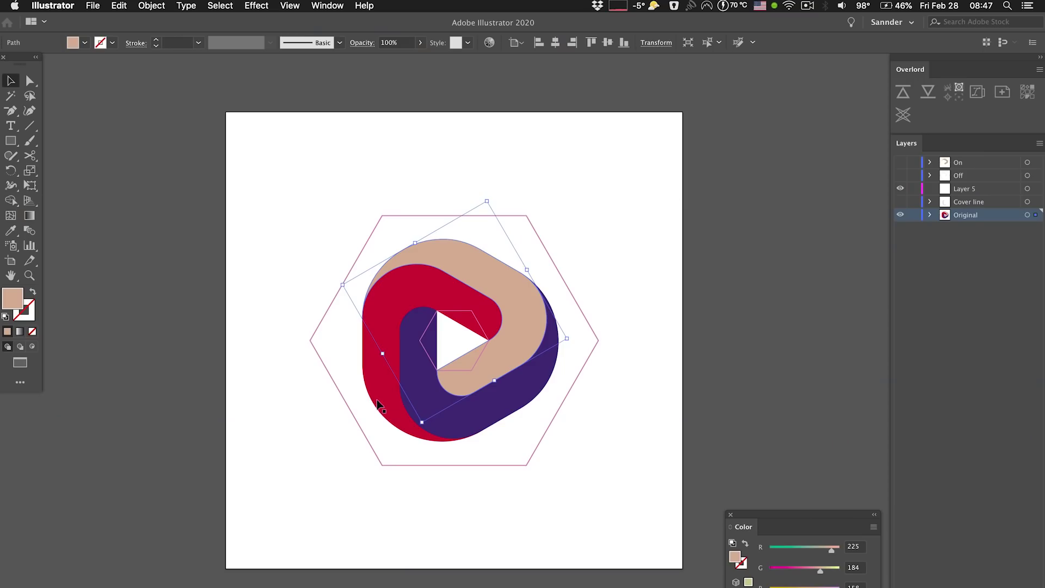
click(379, 402)
key(super+Tab)
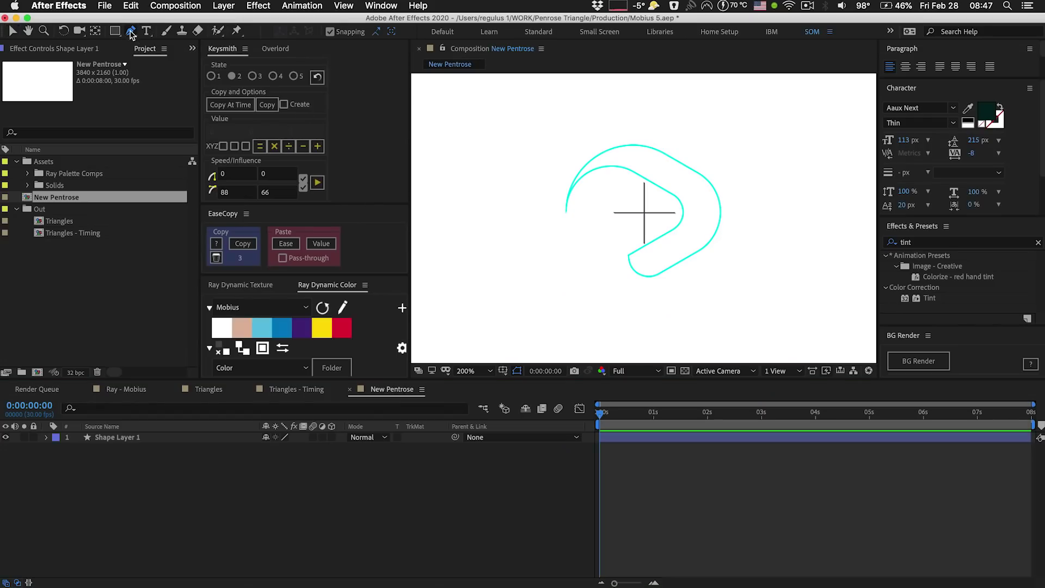
key(super+v)
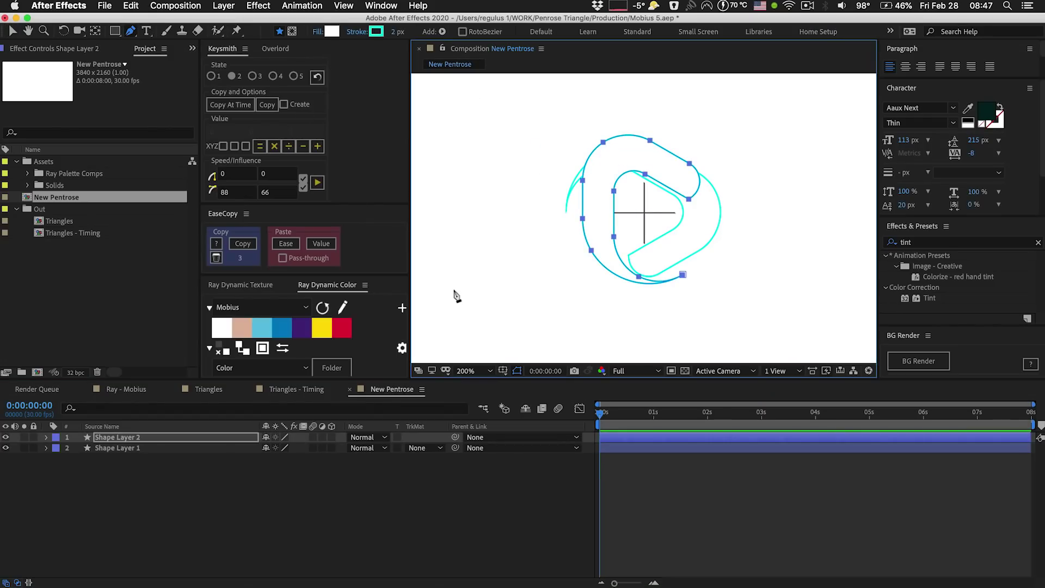
key(a)
click(284, 503)
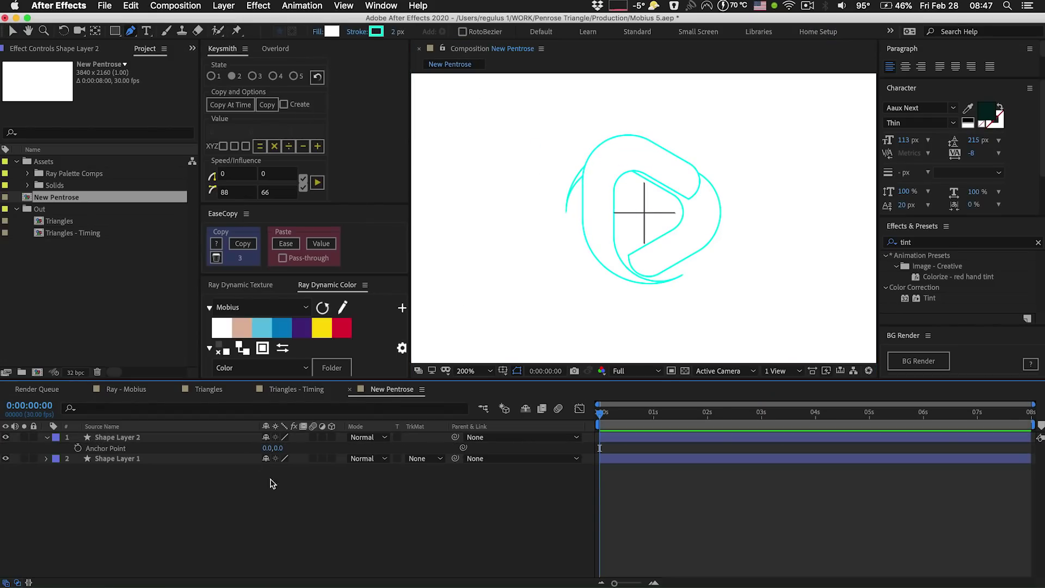
click(145, 459)
- Select the outer hexagon in Illustrator, and back in After Effects delete both shape layers from the New Pentrose composition
key(super+Tab)
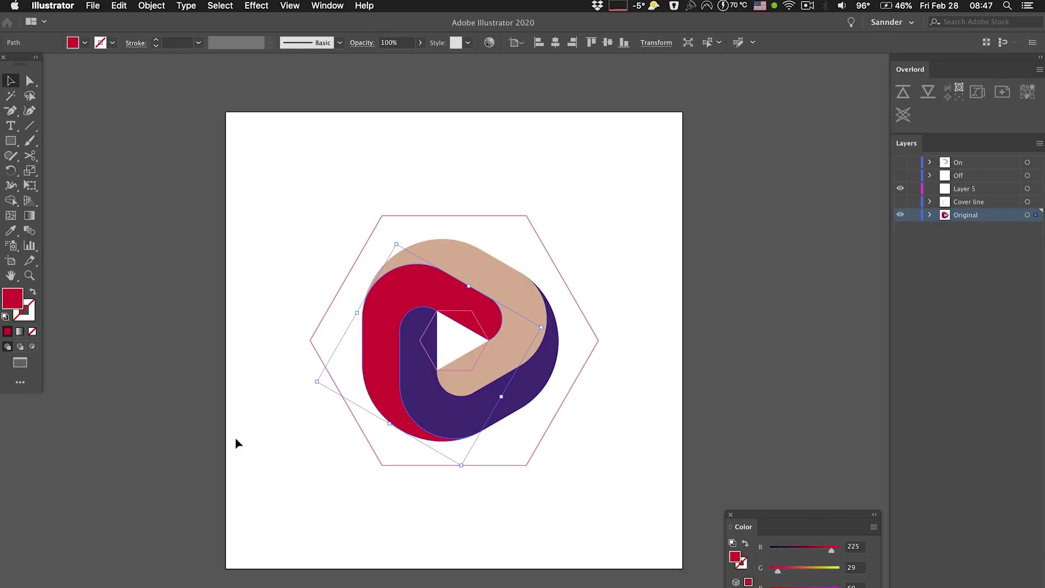
drag(275, 402, 329, 329)
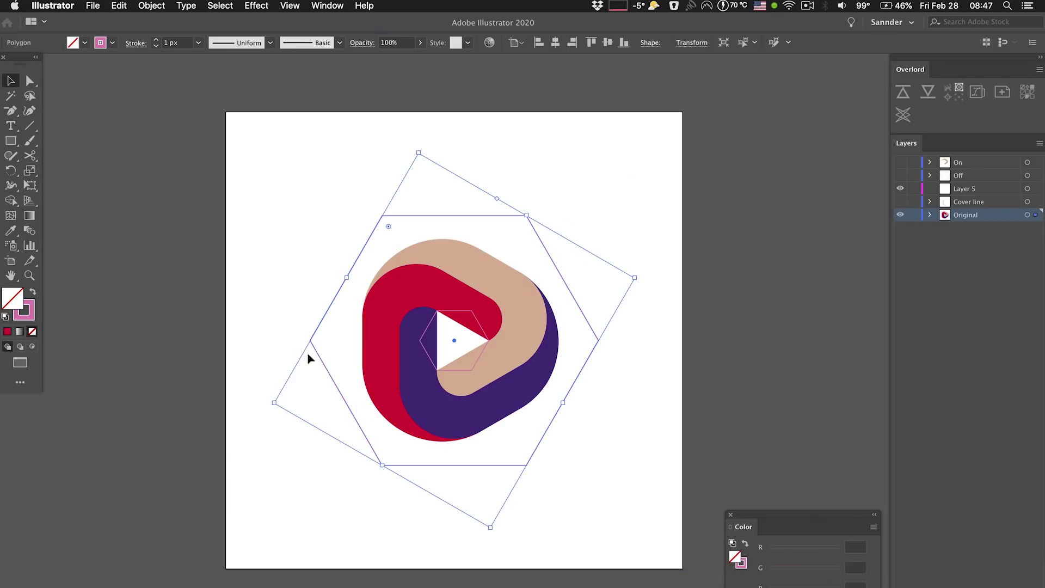
key(super+Tab)
key(super+a)
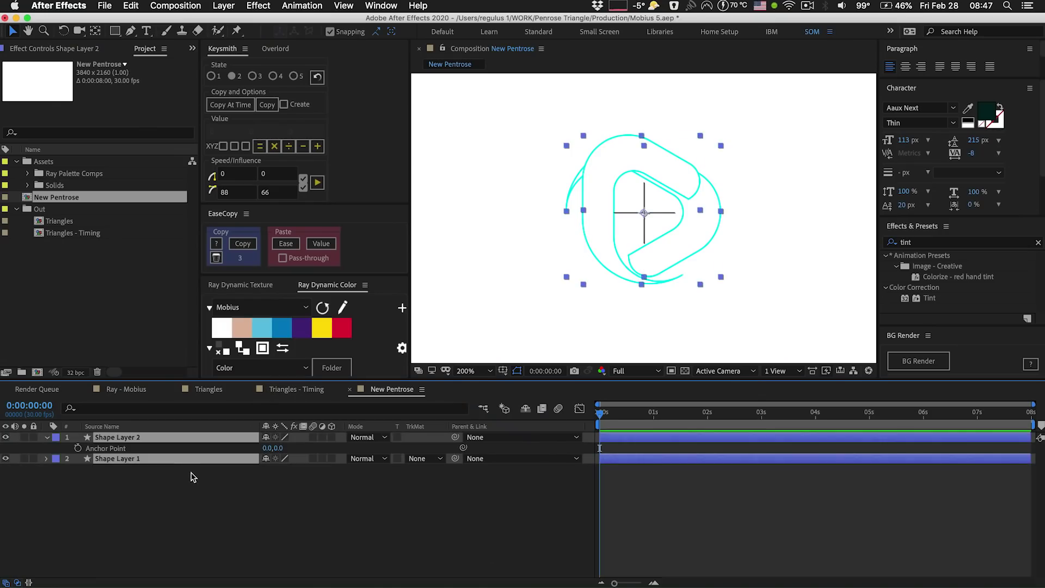
key(Delete)
- Copy the tan shape together with the outer hexagon in Illustrator and paste both into a new shape layer in After Effects
key(super+Tab)
click(439, 256)
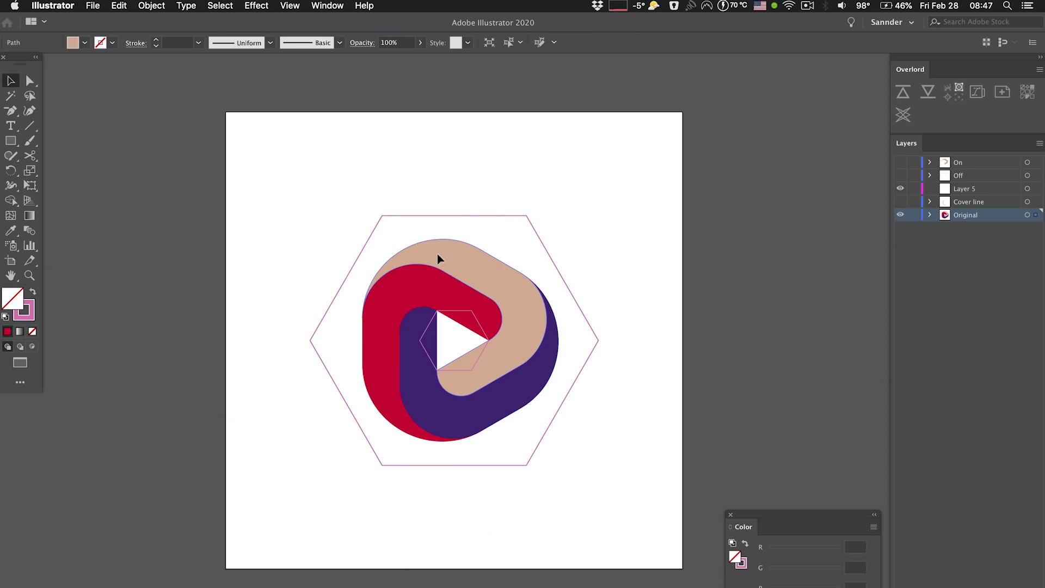
shift+click(427, 217)
shift+click(452, 283)
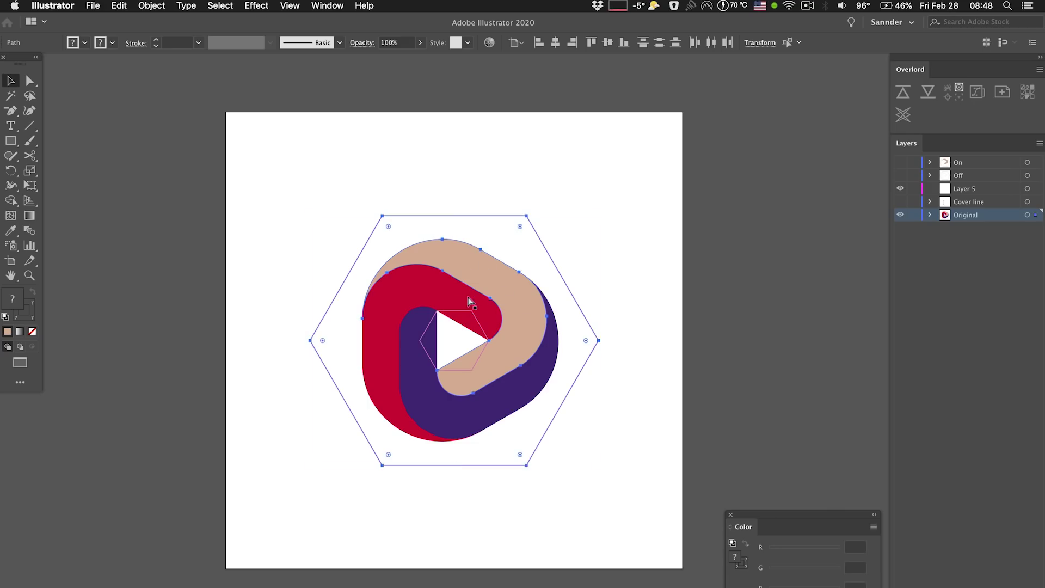
key(super+Tab)
click(567, 194)
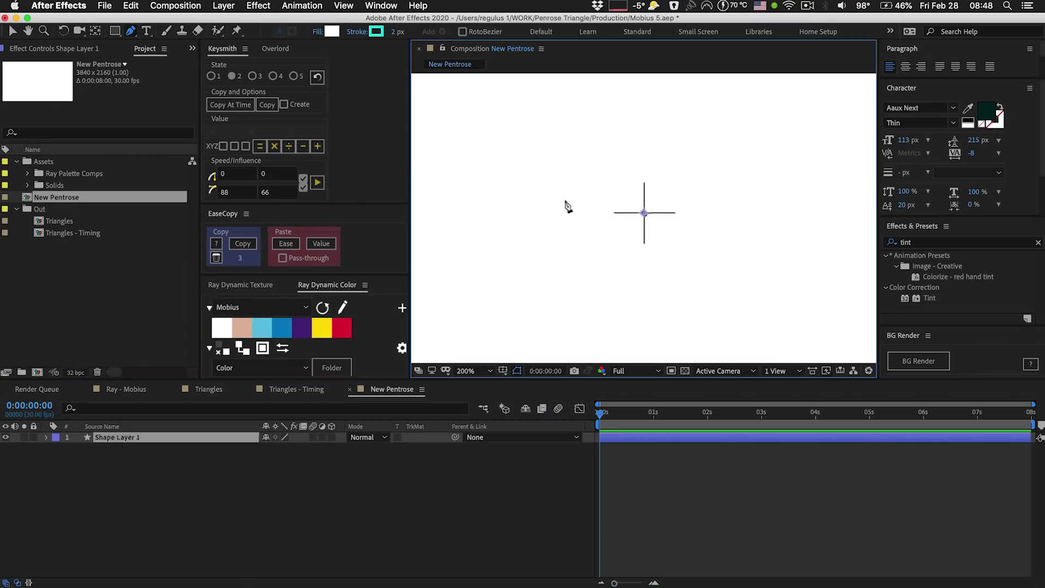
key(super+v)
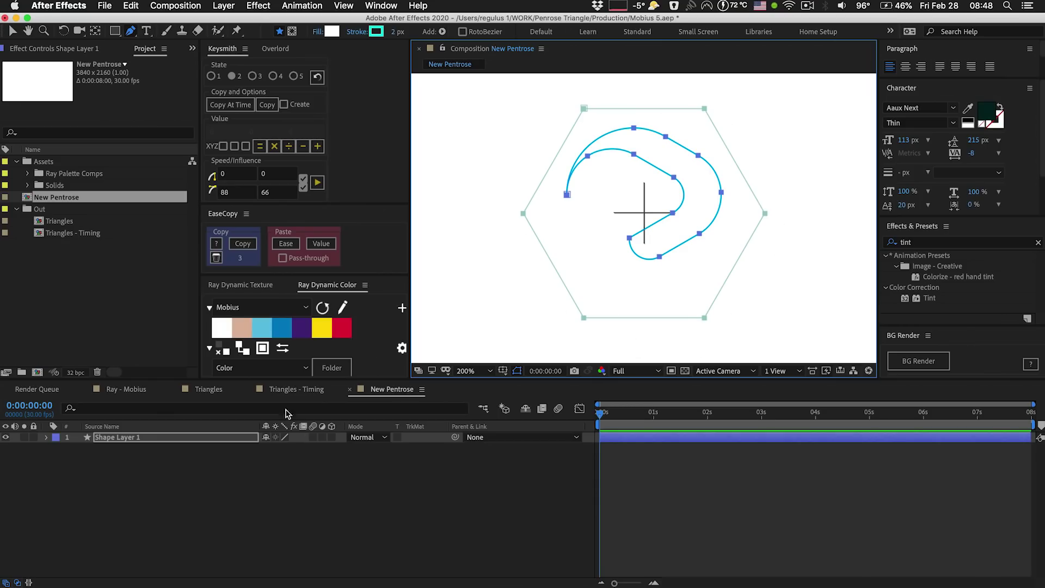
- Reveal the hexagon mask on the tan outline's shape layer and delete it
click(126, 450)
click(129, 437)
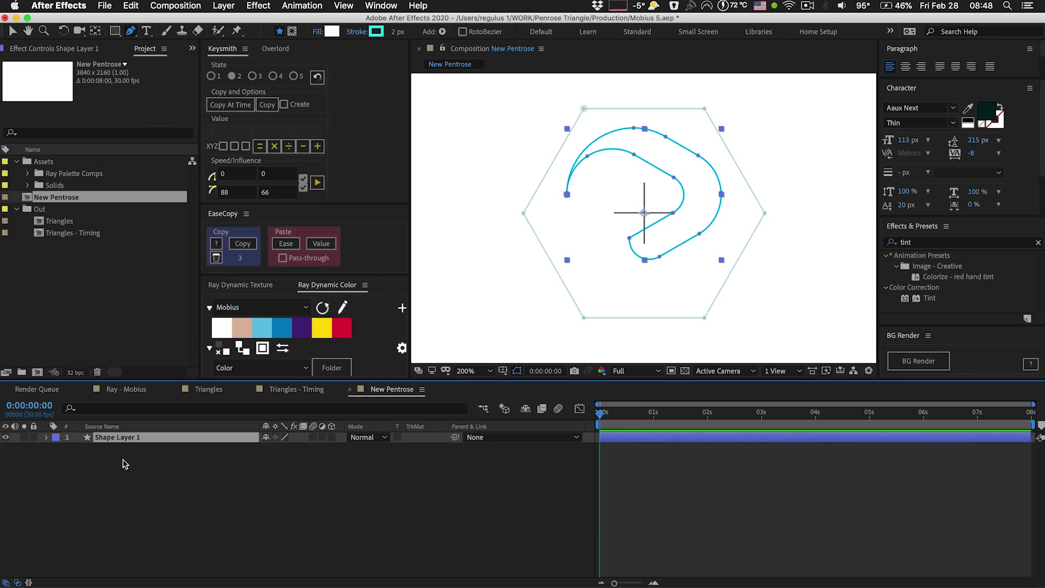
key(m)
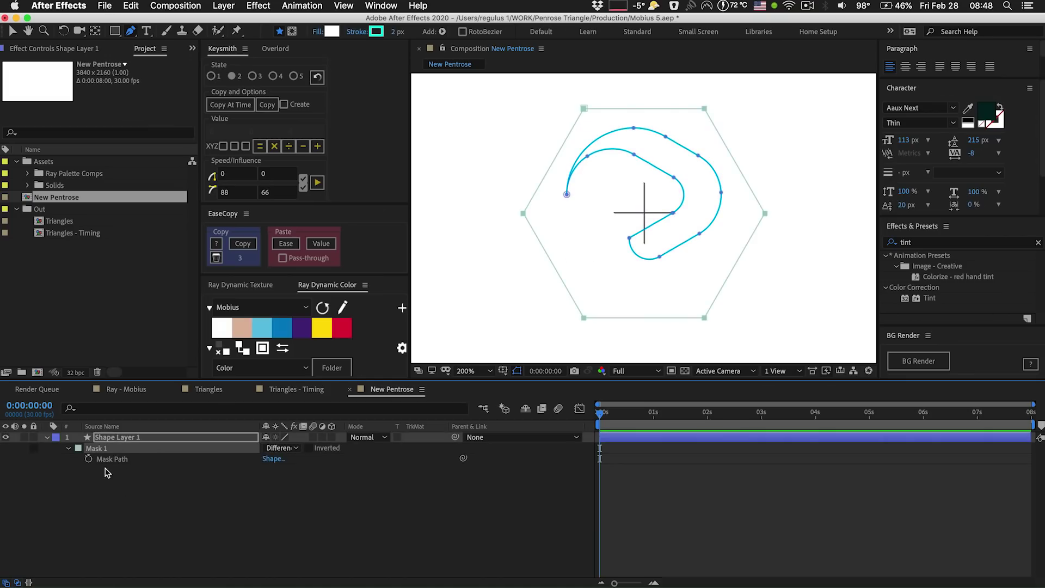
key(Delete)
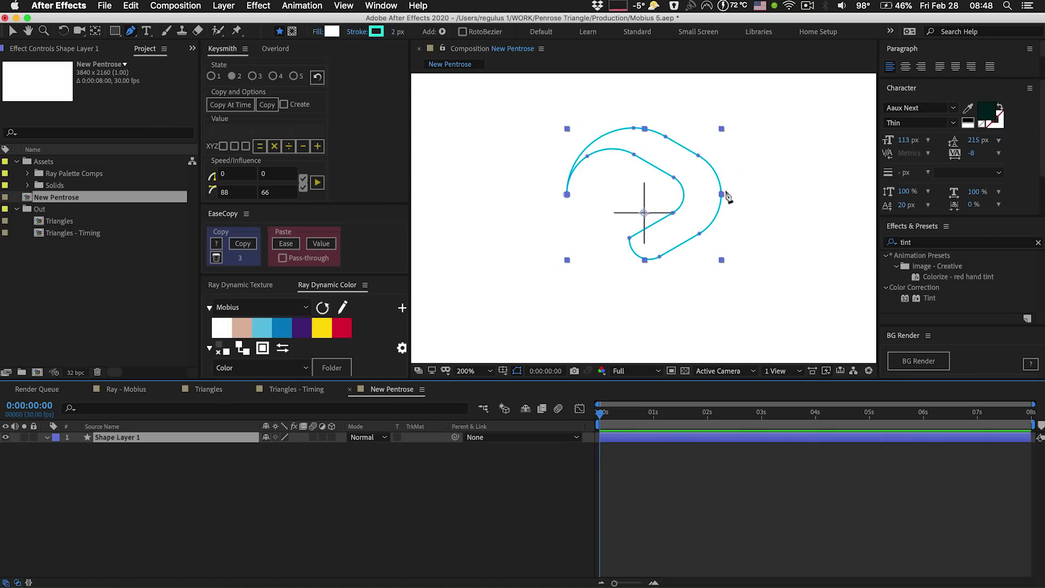
- Switch to Illustrator, clear the selection, and select and copy the red shape together with the outer hexagon
key(super+Tab)
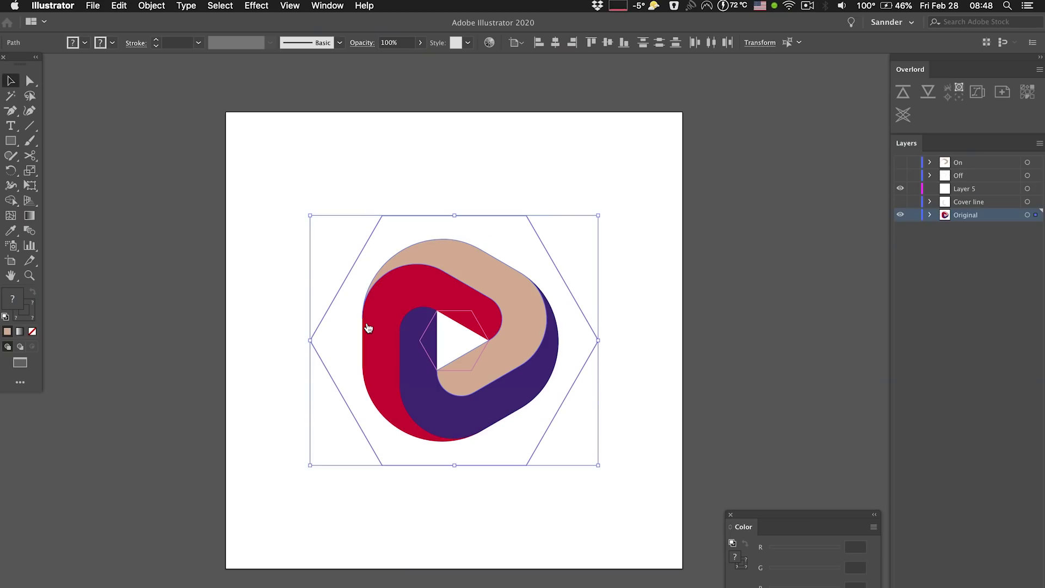
click(343, 331)
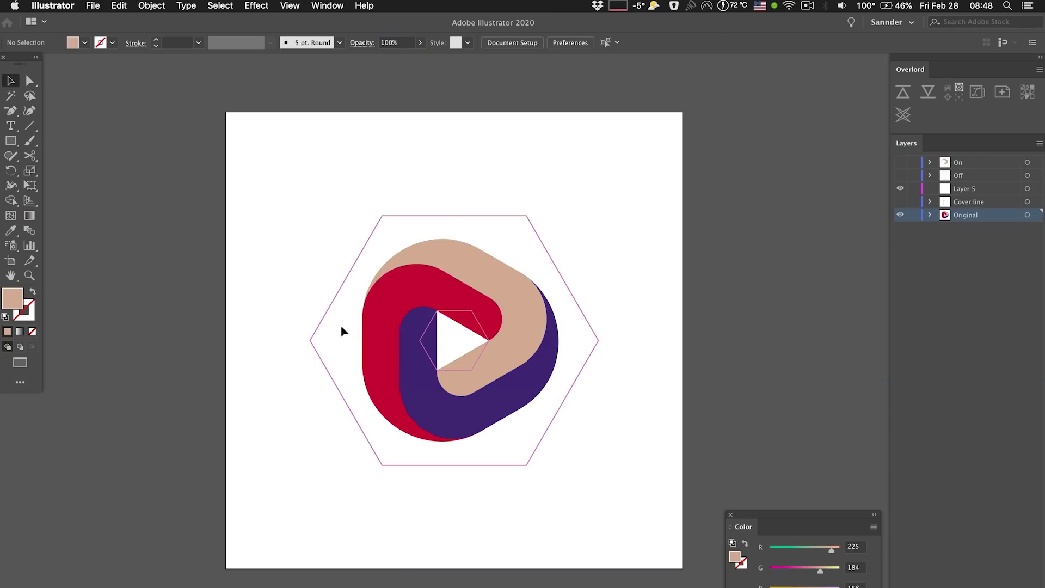
click(392, 327)
shift+click(325, 320)
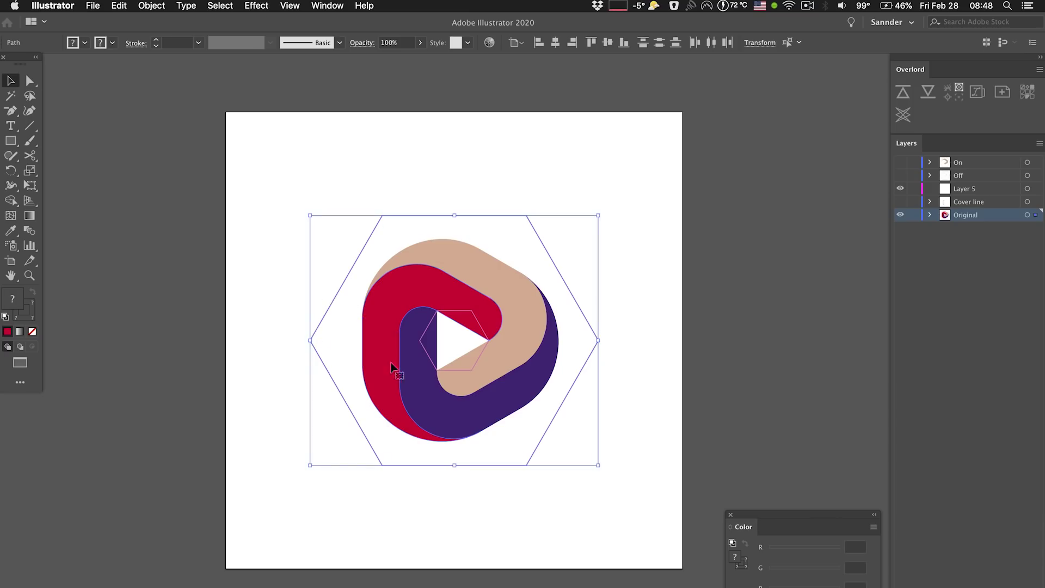
click(398, 184)
- Paste the copied red shape and hexagon onto a new shape layer in After Effects and reveal that layer's anchor point
key(super+Tab)
click(152, 542)
click(131, 31)
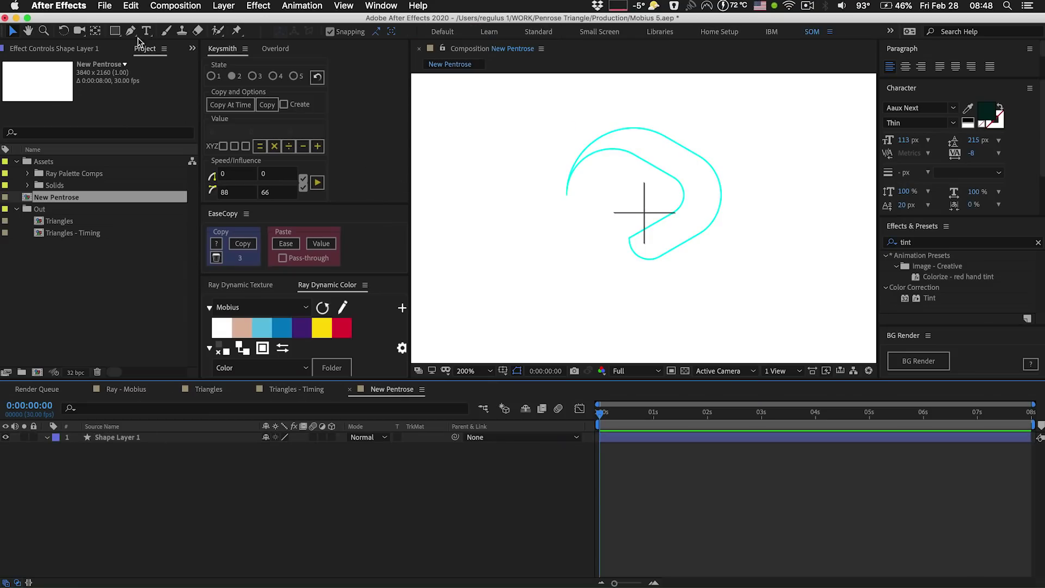
click(489, 201)
key(super+v)
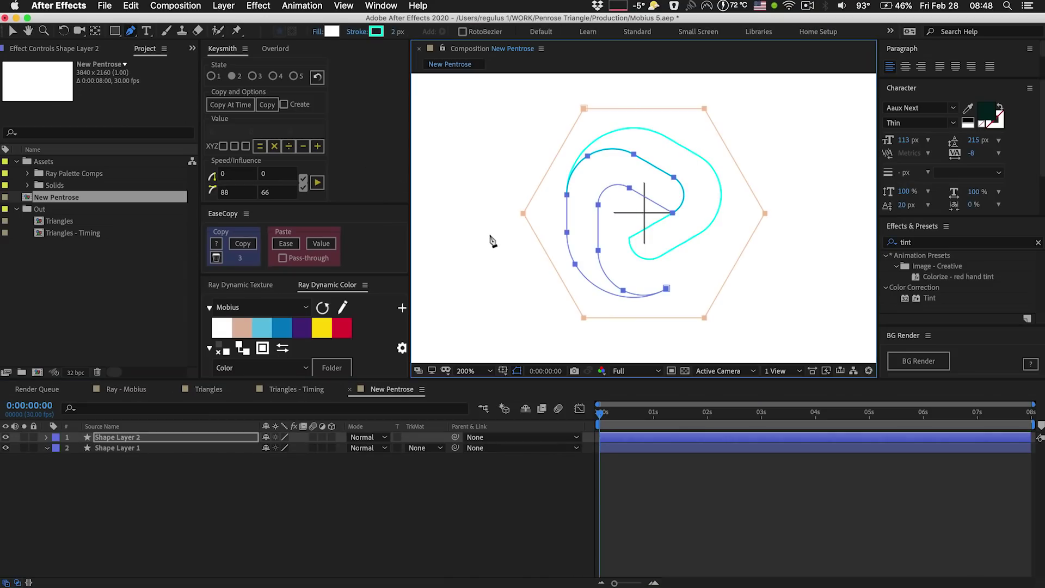
key(a)
click(244, 497)
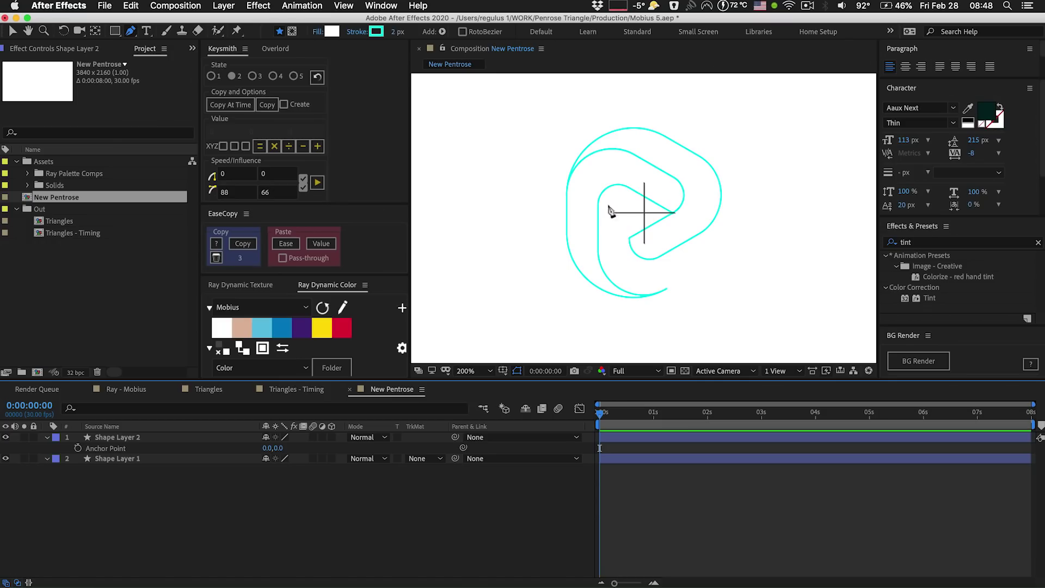
click(127, 449)
click(124, 439)
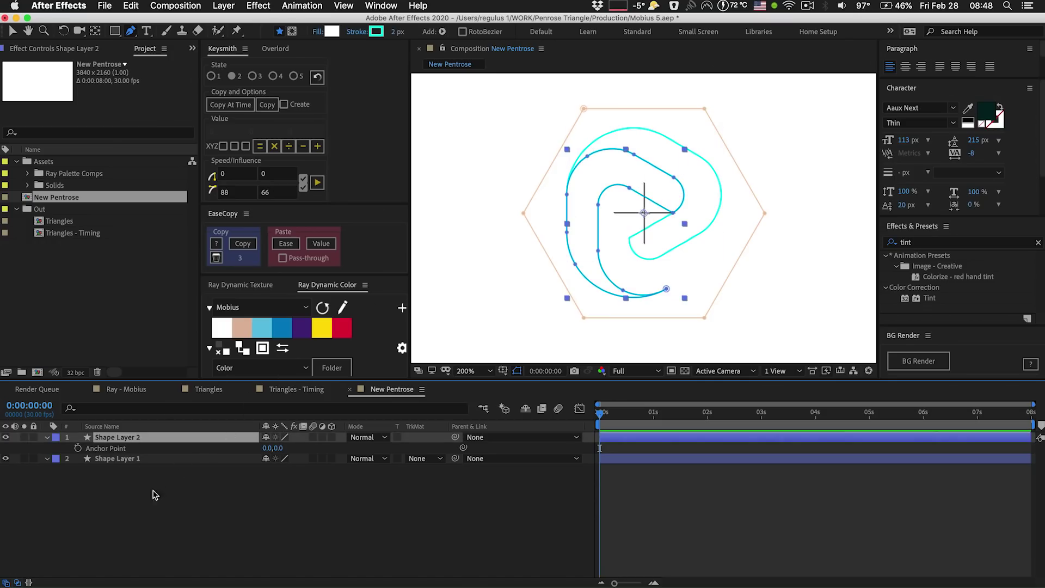
- Point out the outer hexagon reference in Illustrator by selecting it, and clear the selection
key(super+Tab)
click(281, 248)
drag(327, 210, 372, 239)
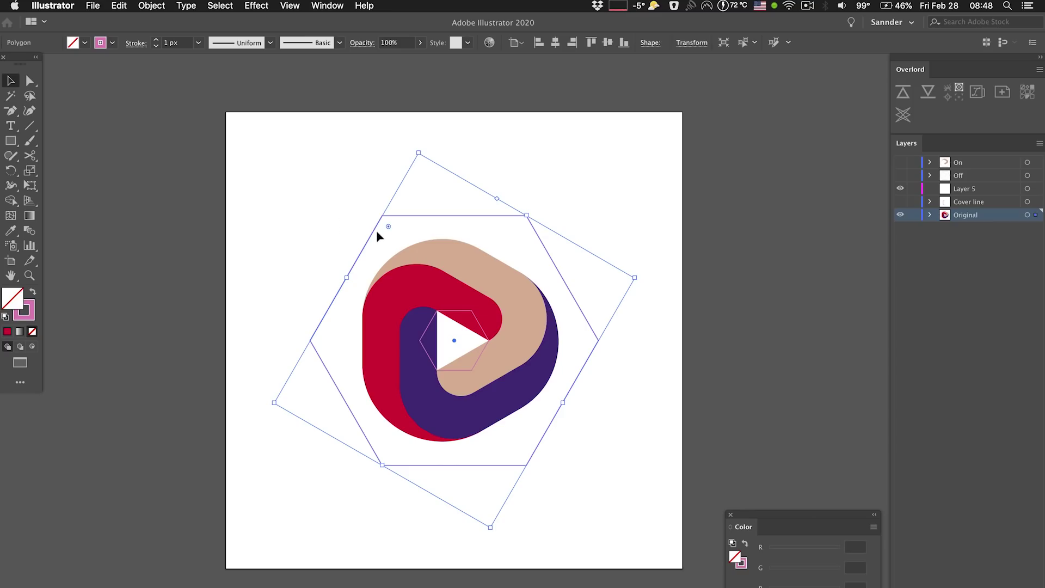
click(278, 230)
drag(346, 194, 389, 234)
click(318, 229)
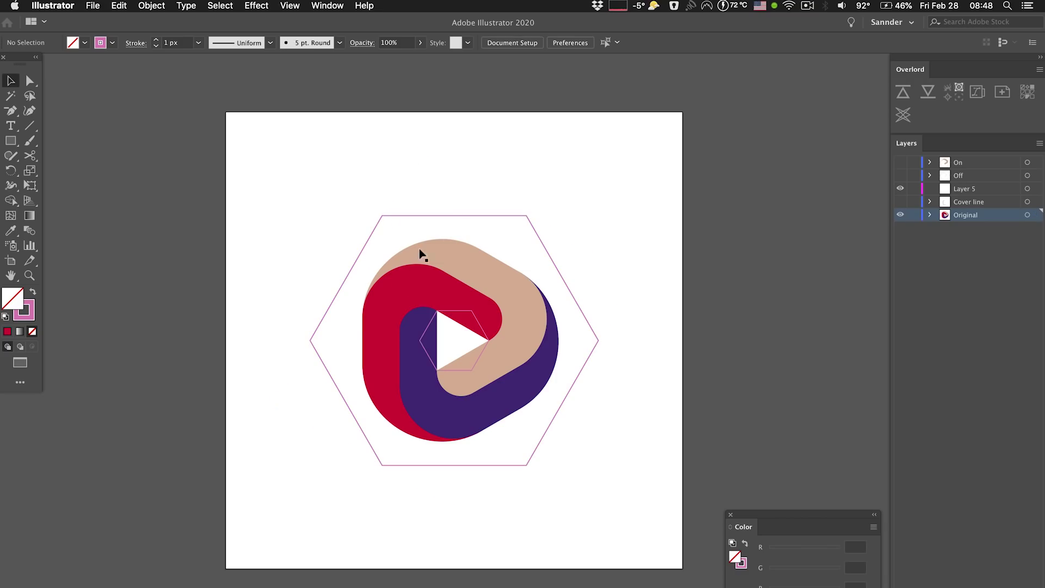
- Return to After Effects and delete all shape layers from the New Pentrose composition
key(super+Tab)
click(342, 482)
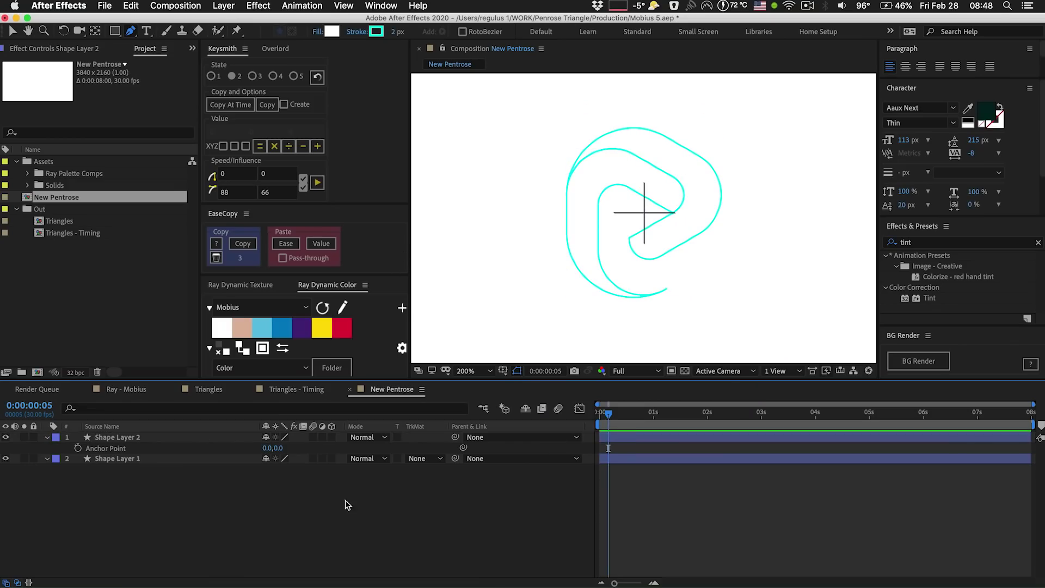
key(super+a)
key(BackSpace)
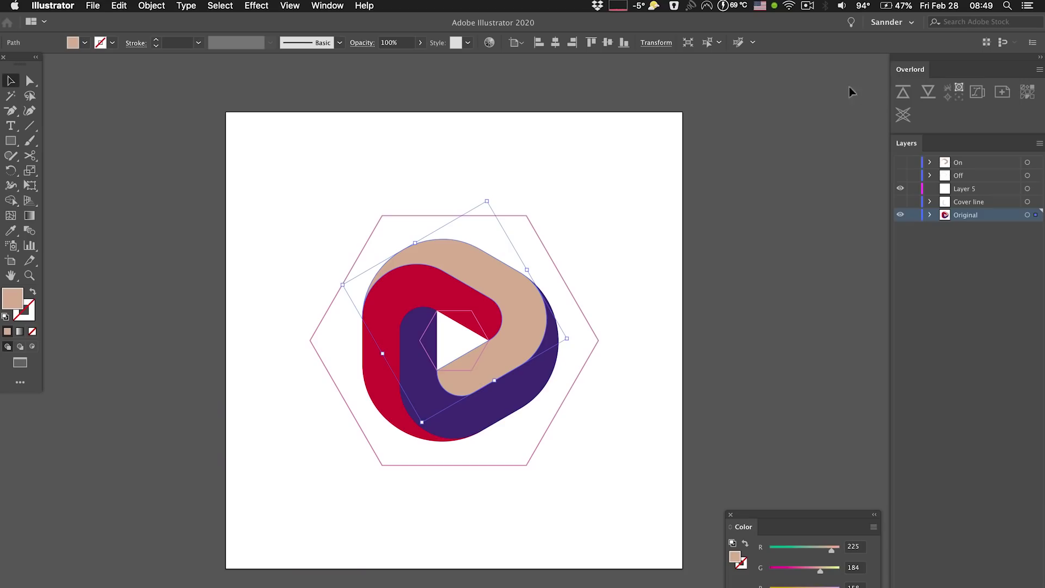
- In Illustrator, send the tan shape and the red shape separately to After Effects with Overlord
click(519, 297)
click(903, 92)
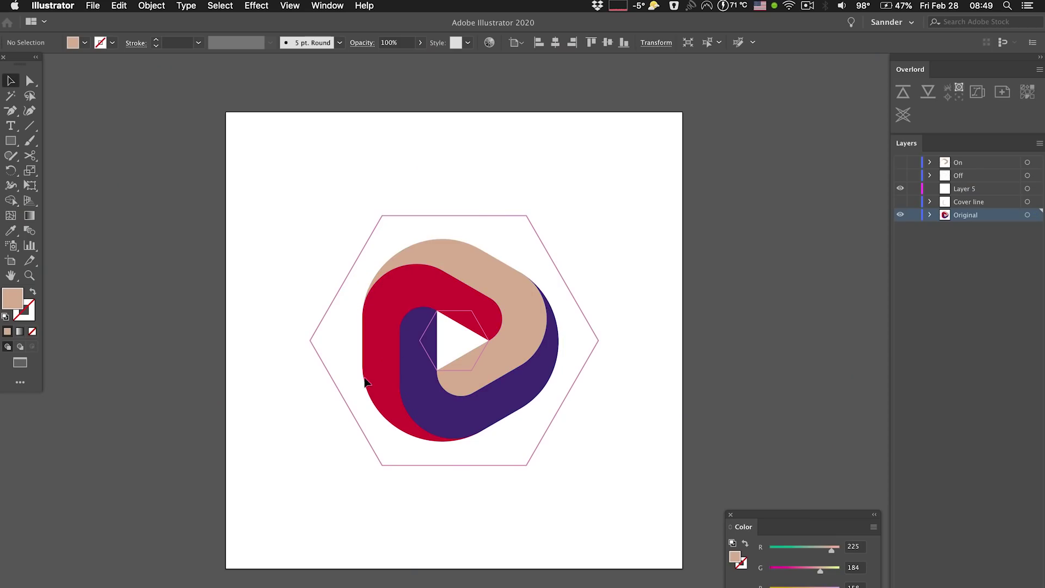
click(365, 381)
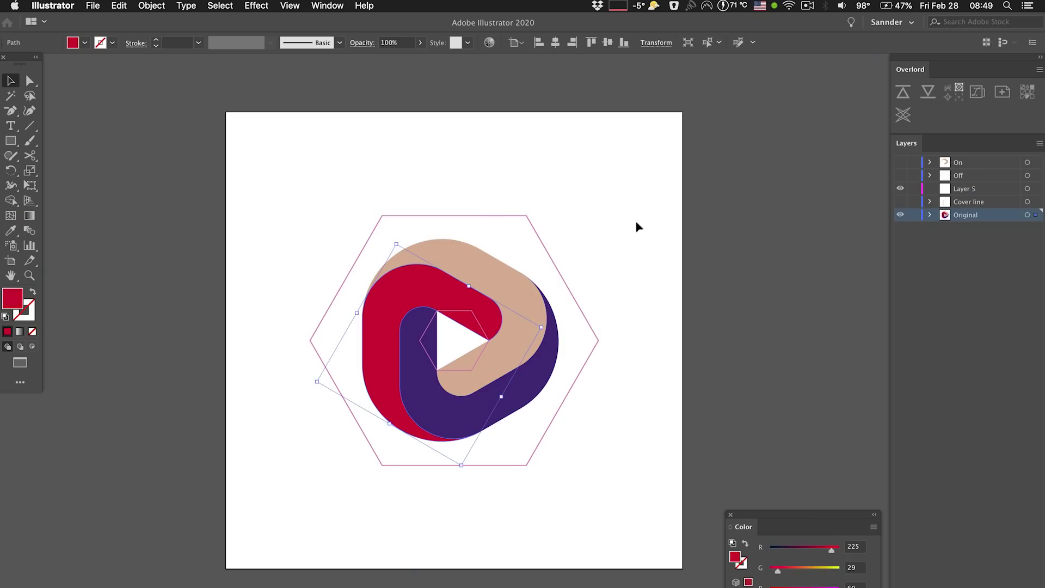
click(903, 93)
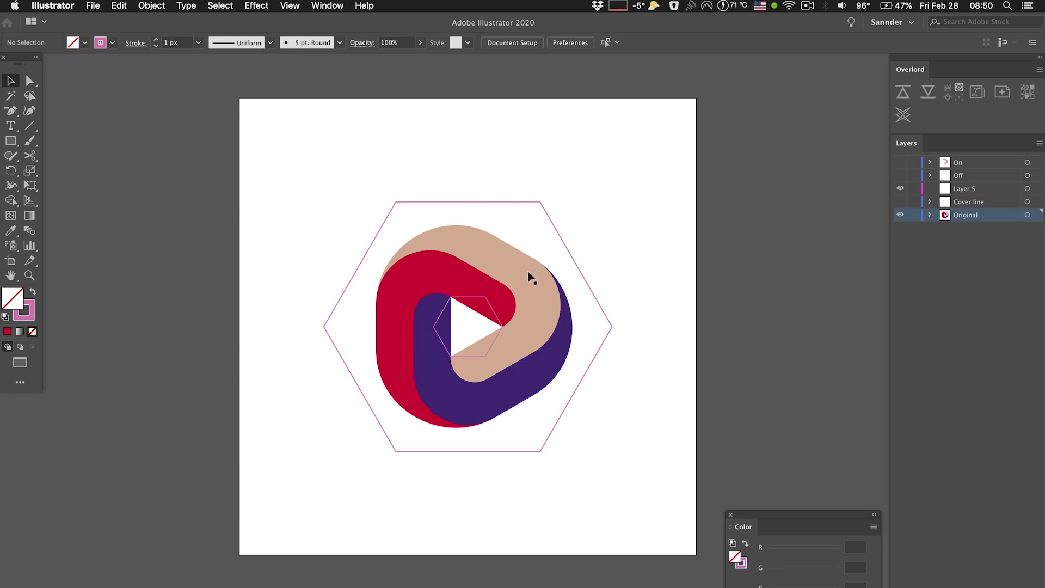
- Select the tan, red and purple logo shapes together and send them to After Effects with Overlord
click(532, 279)
shift+click(420, 272)
shift+click(499, 401)
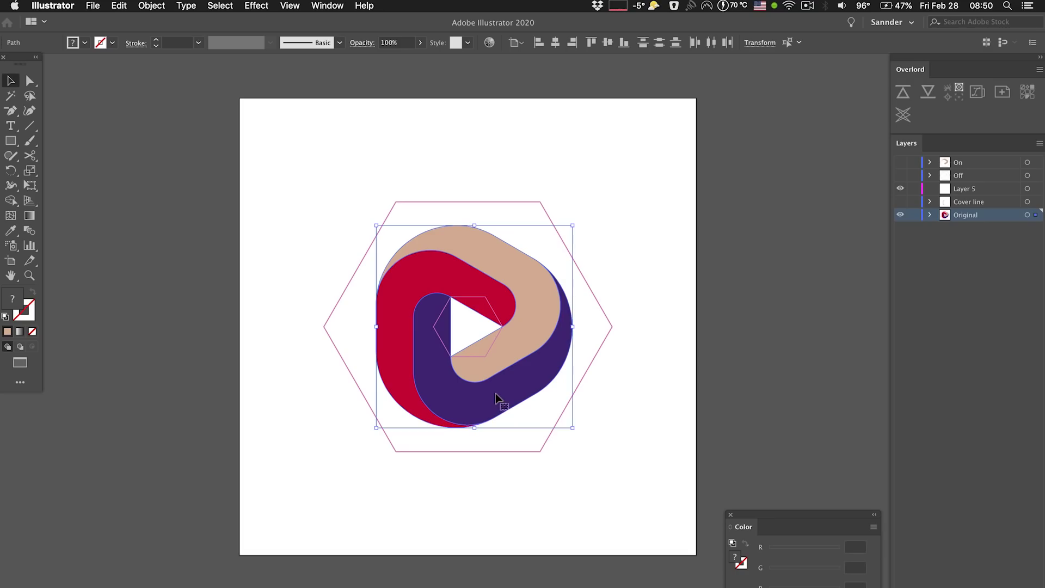
click(903, 94)
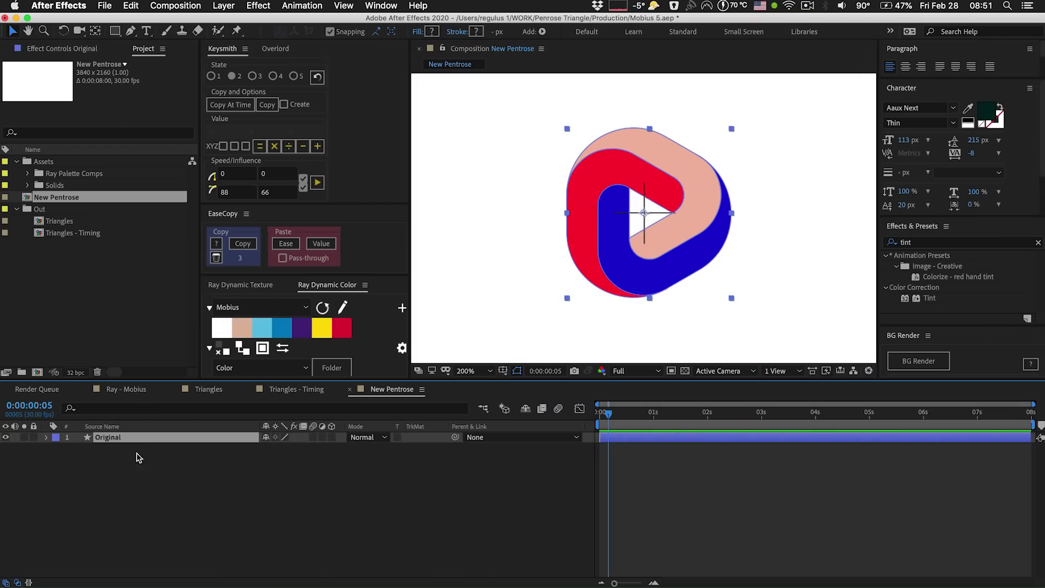
- Expand the contents of the Original shape layer and examine its three shape groups
click(47, 438)
click(57, 448)
click(77, 460)
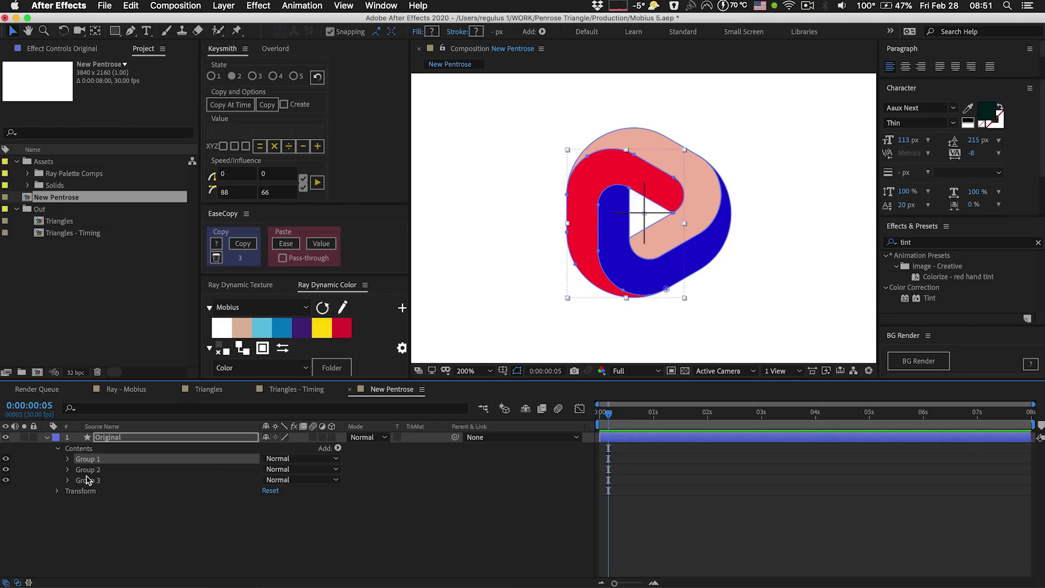
shift+click(86, 480)
click(103, 512)
click(140, 438)
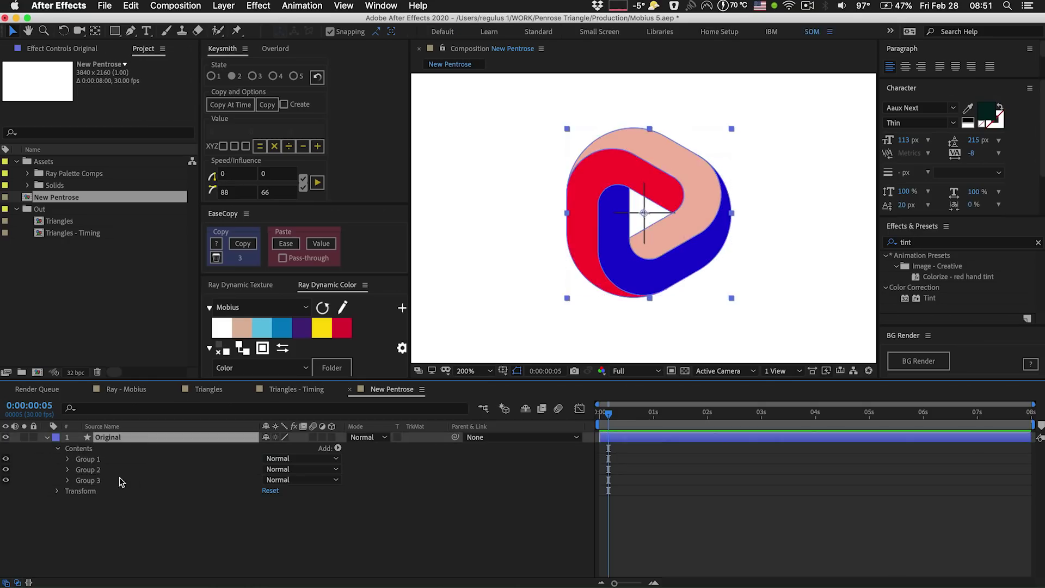
- Open the zl_ExplodeShapeLayers script and explode the Original layer's groups into separate shape layers, keeping Use All Shapes and Centre Anchor Points enabled
click(381, 5)
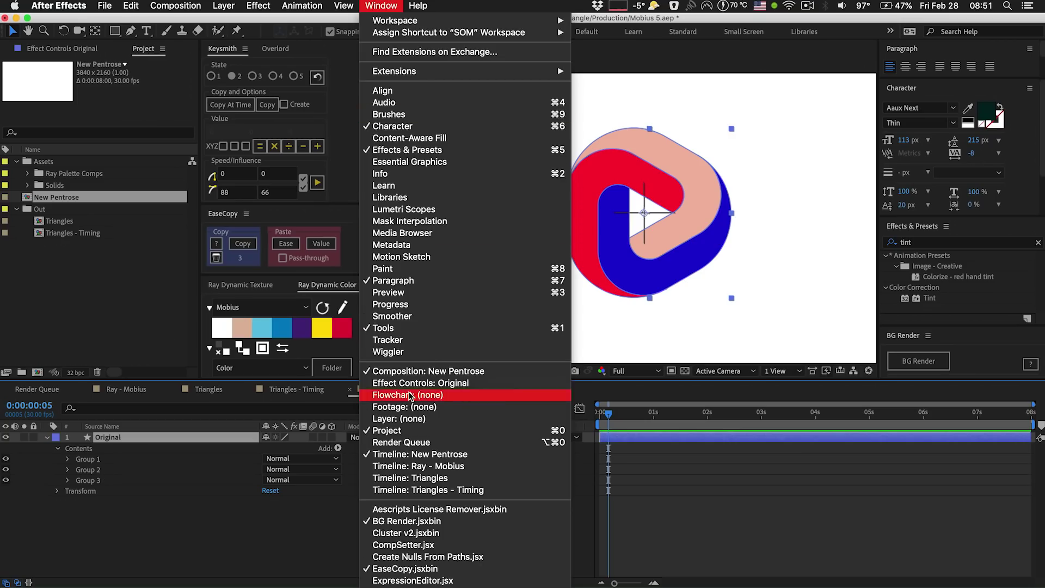
scroll(414, 399, down, 5)
scroll(427, 572, down, 5)
click(427, 572)
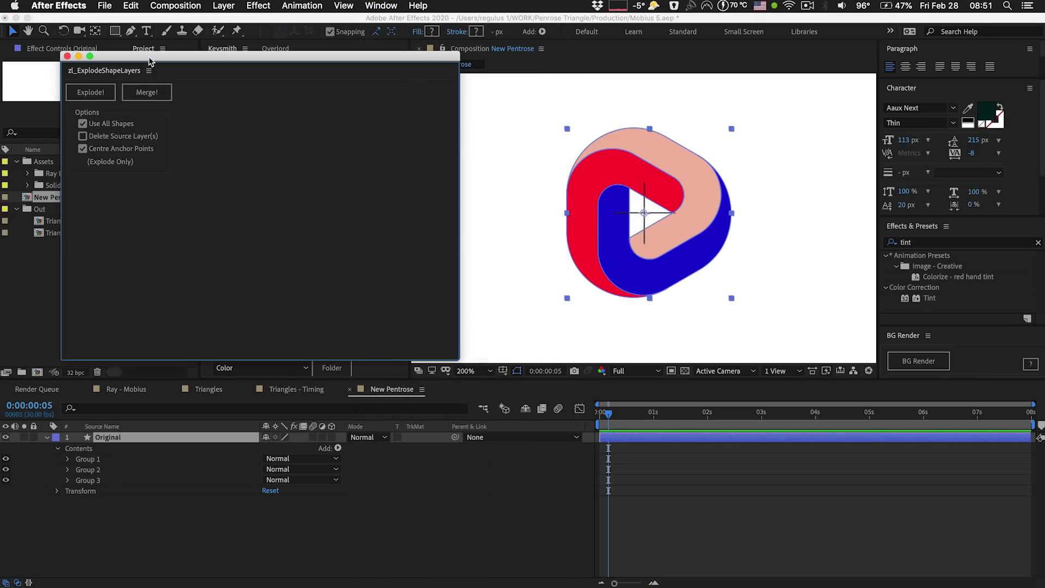
drag(149, 59, 660, 287)
click(593, 320)
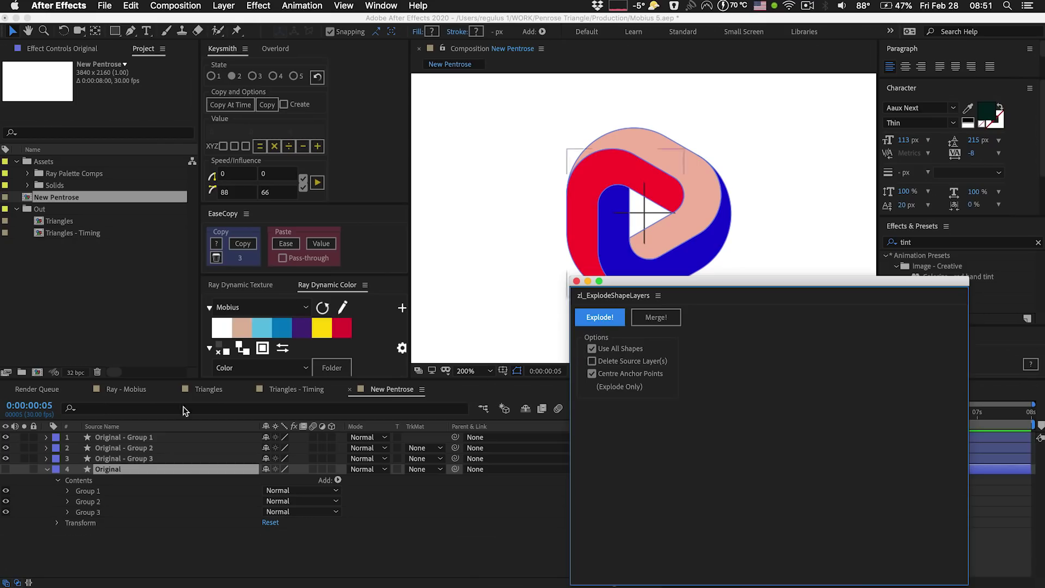
- Delete the source Original layer, then clear the three exploded group layers from the New Pentrose composition
click(134, 469)
key(Delete)
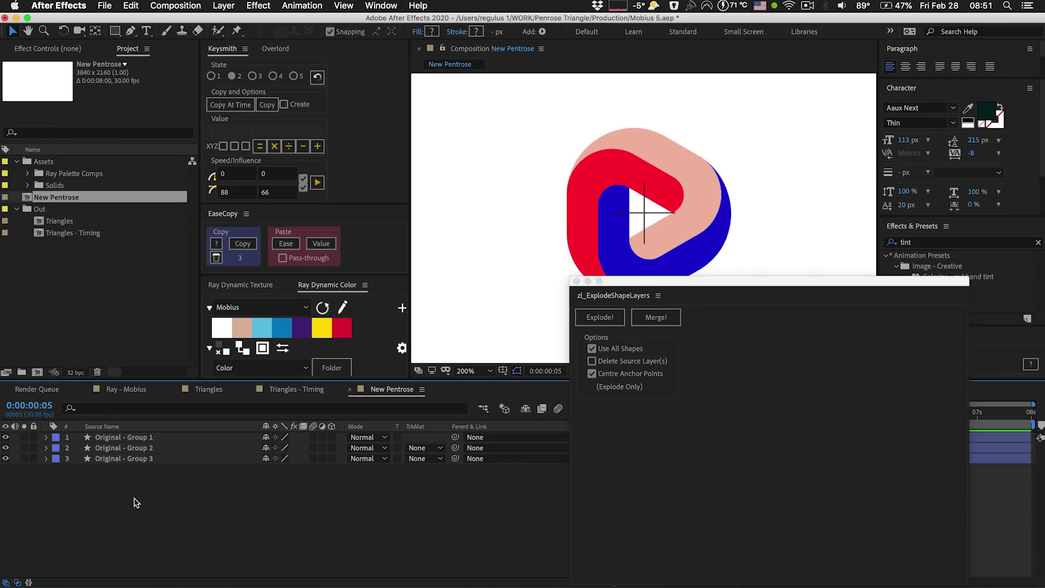
click(127, 459)
click(132, 447)
click(134, 437)
click(134, 482)
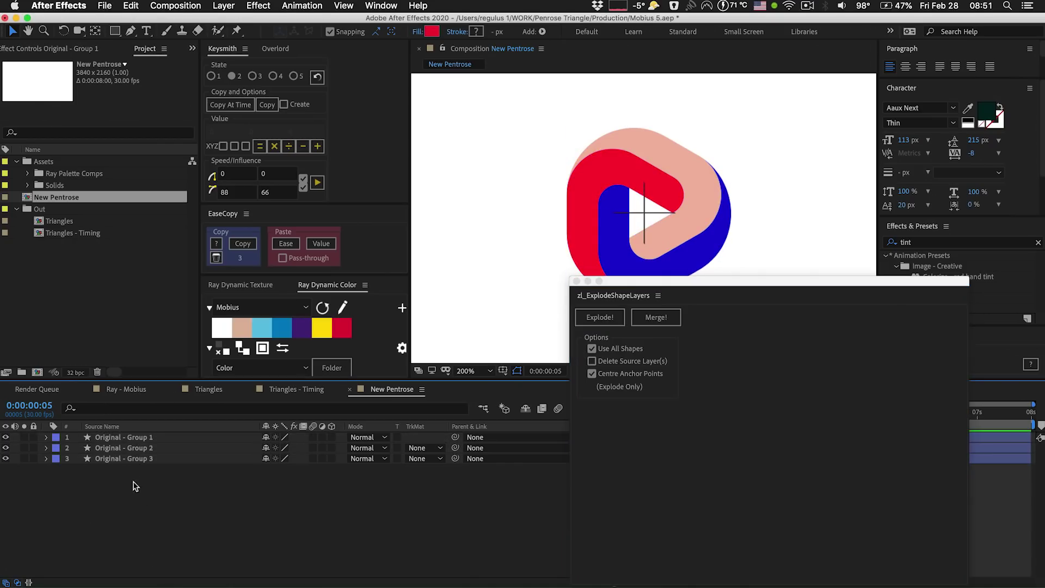
key(super+a)
key(Delete)
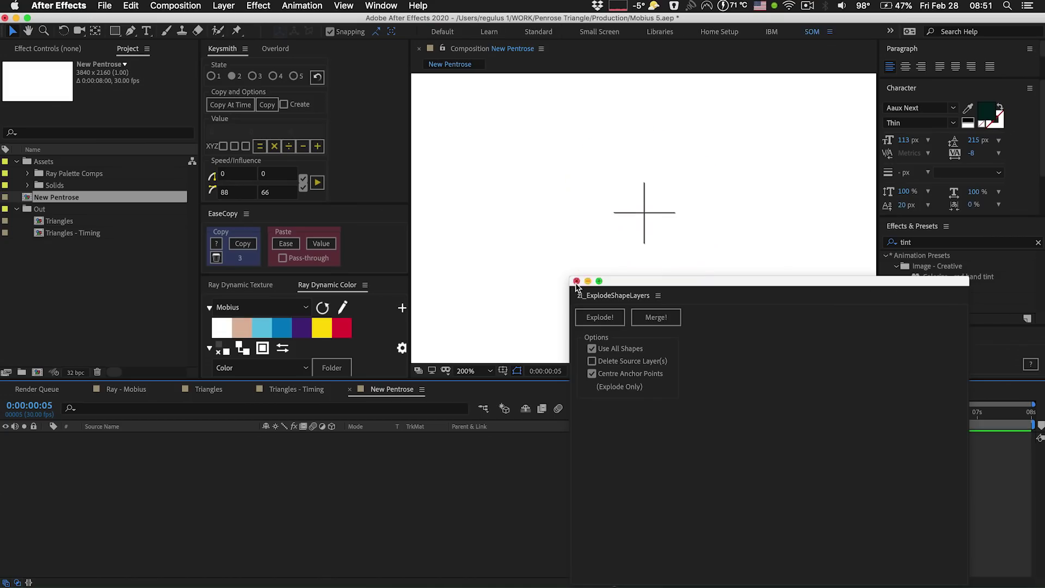
- In Illustrator, turn on Overlord's option to split shapes to layers and send the three selected logo shapes to After Effects
key(super+Tab)
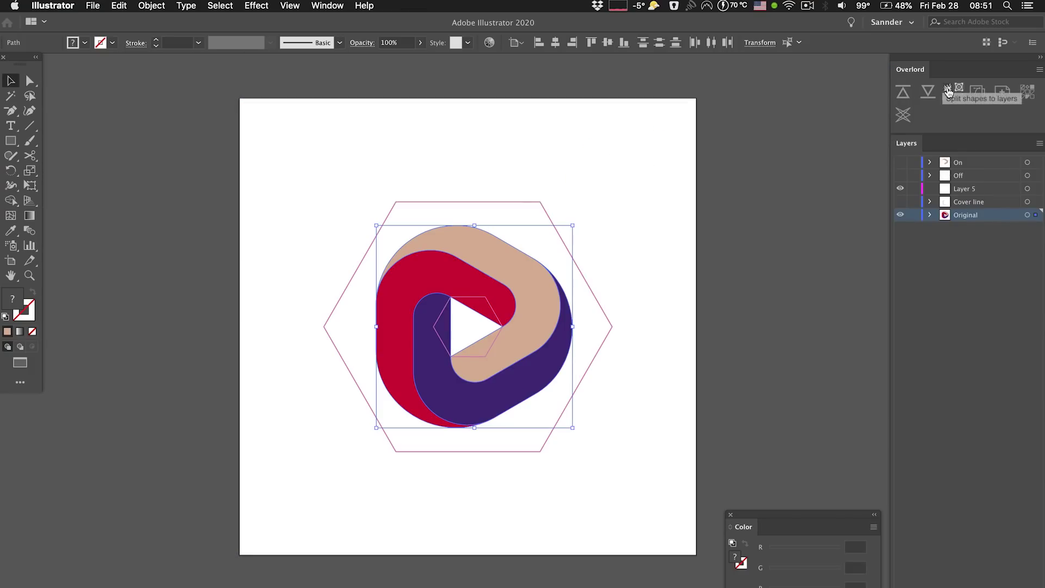
click(950, 103)
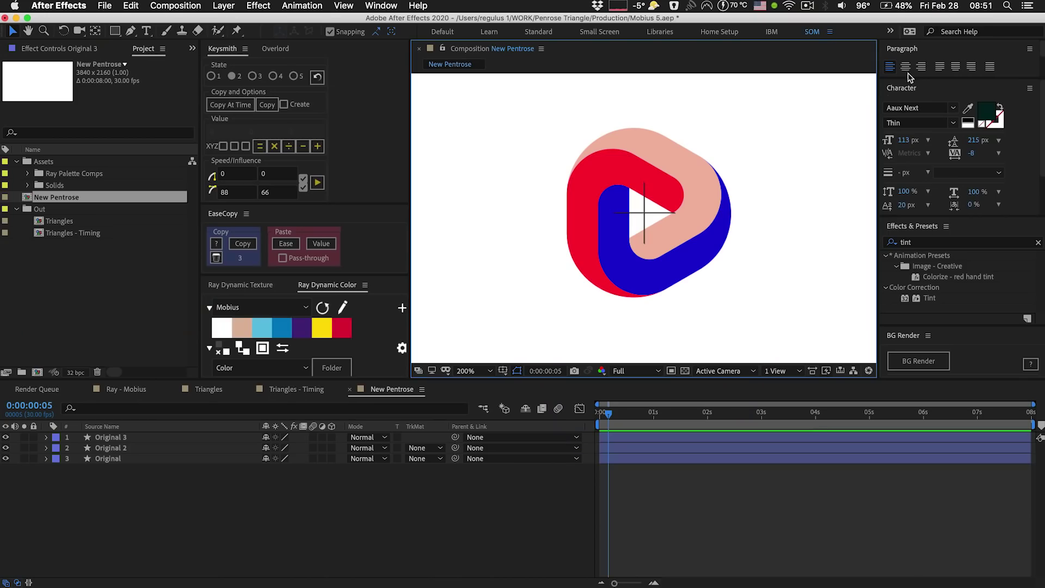
- Rename the lowest shape layer Original 1, then remove all three Original layers from the composition
click(144, 460)
key(Return)
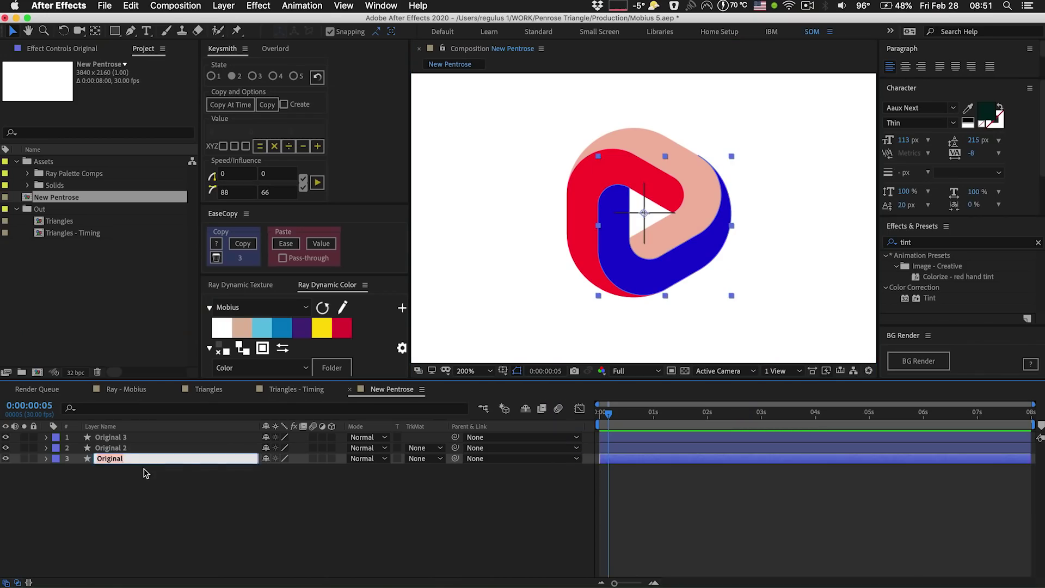
key(Right)
text(1)
click(96, 510)
key(super+a)
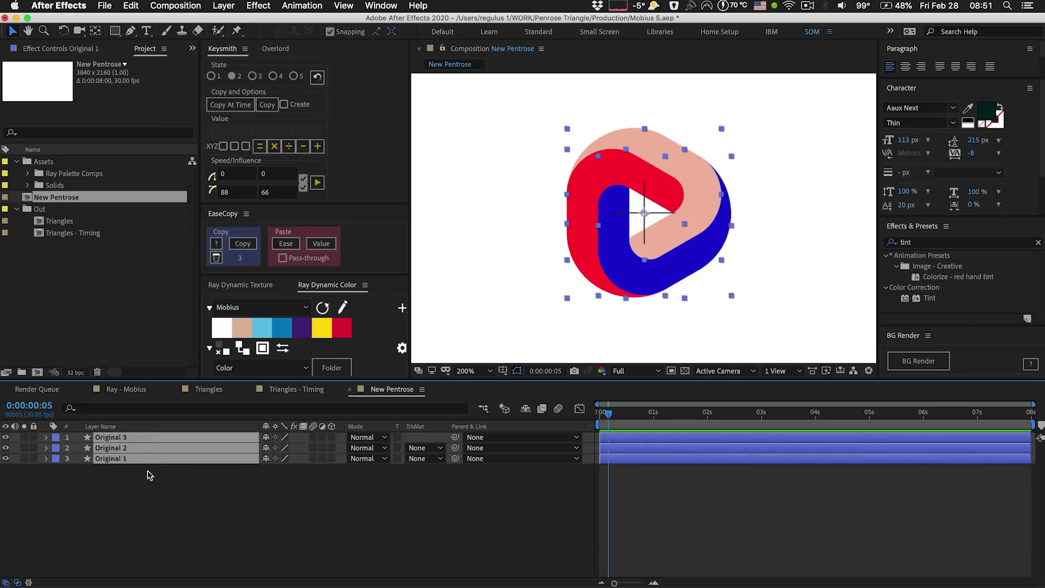
click(147, 507)
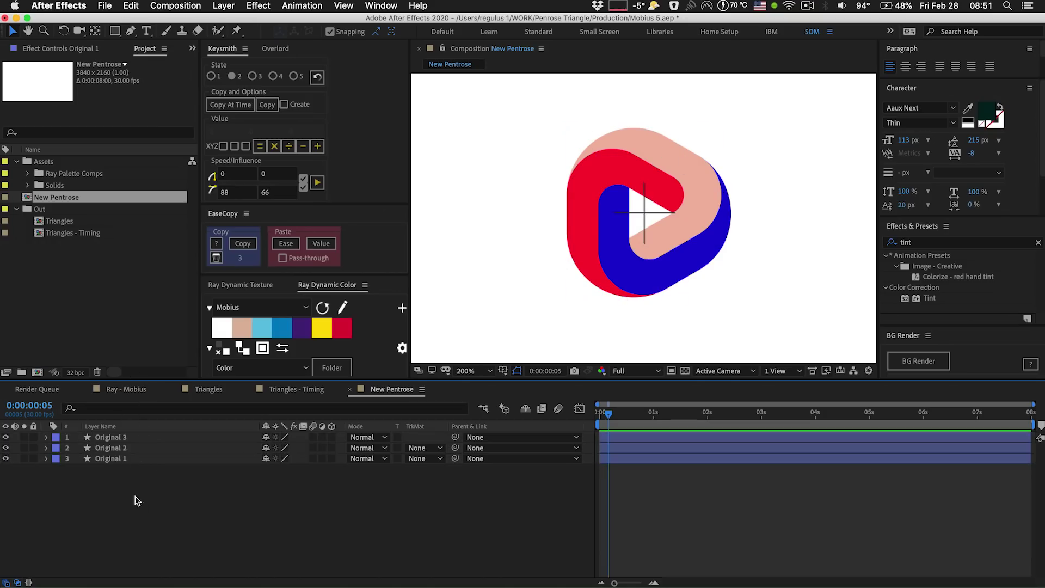
key(super+a)
click(127, 504)
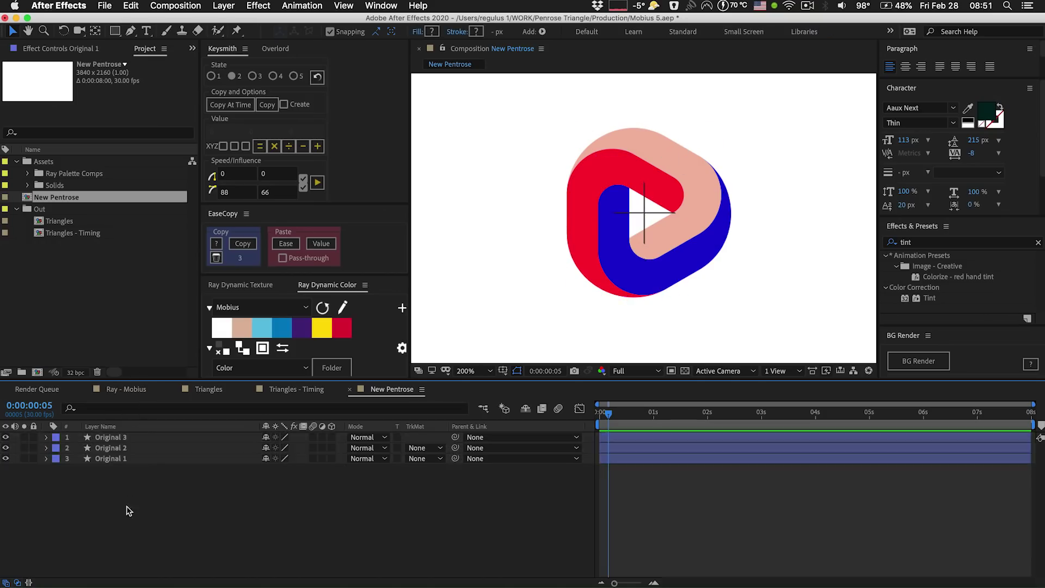
- Import PenroseTriangle-03.ai from the Penrose Vector folder as Footage and place it in the New Pentrose composition
key(super+Tab)
click(331, 61)
click(427, 71)
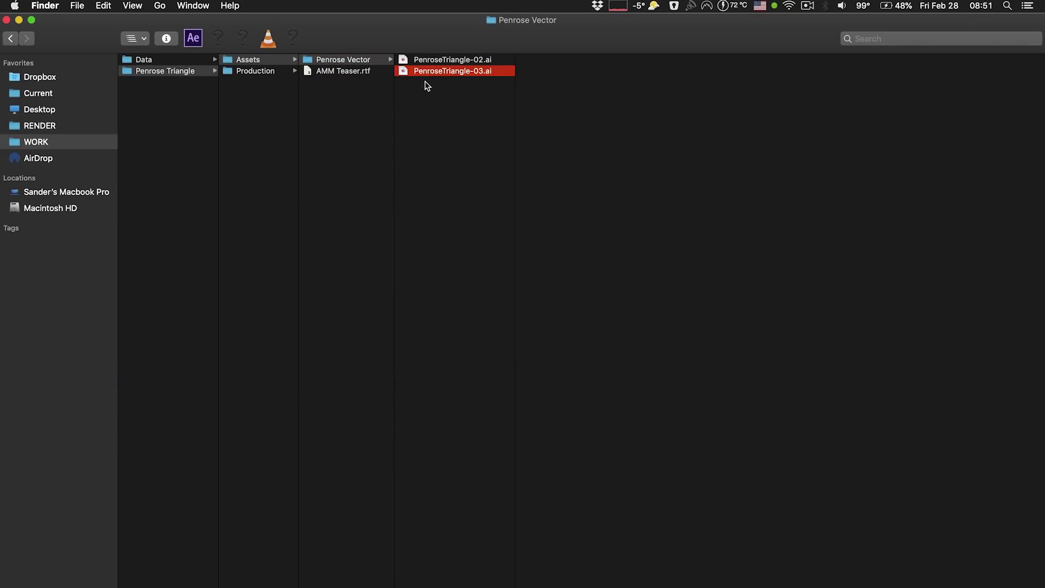
drag(427, 70, 52, 239)
key(super+Tab)
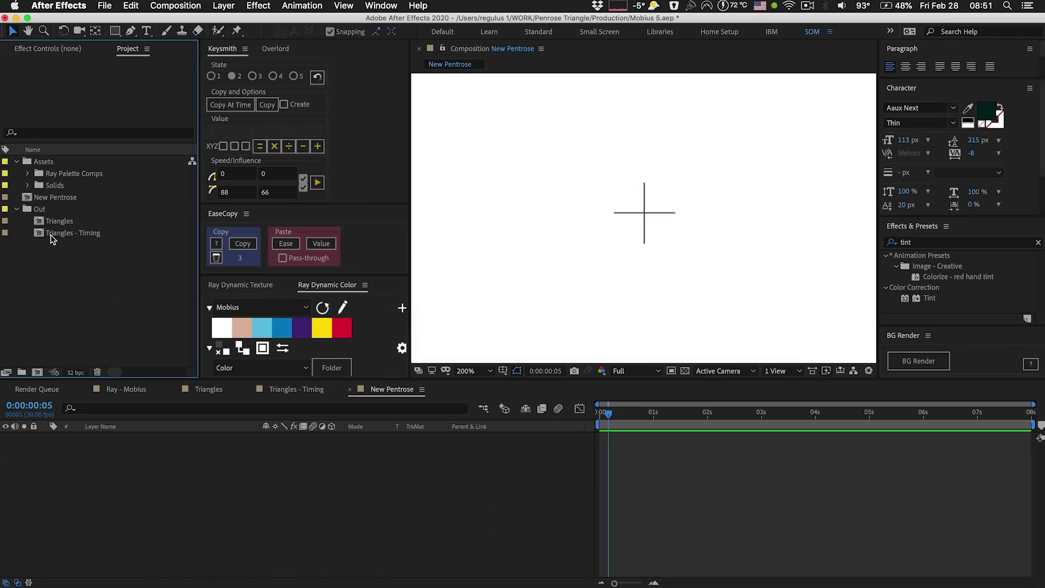
click(163, 99)
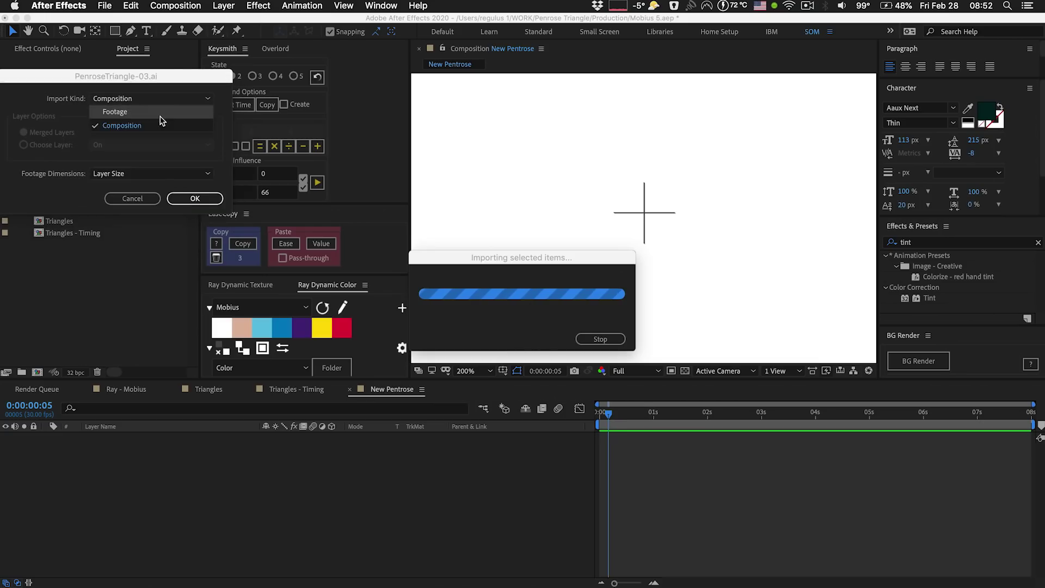
click(159, 108)
key(Return)
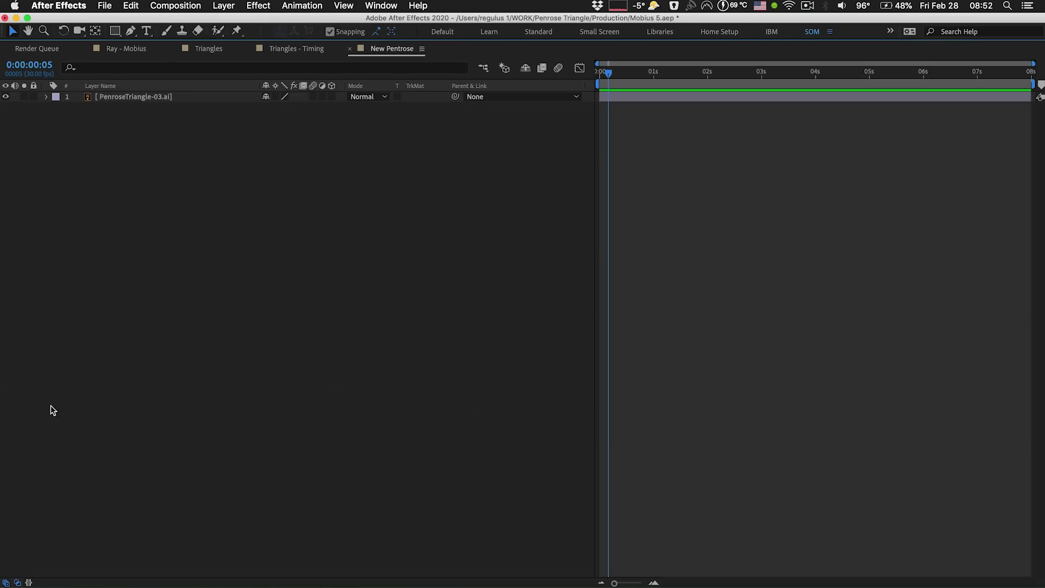
- Create shapes from the PenroseTriangle-03.ai vector layer and delete the original .ai layer from the composition
right_click(146, 98)
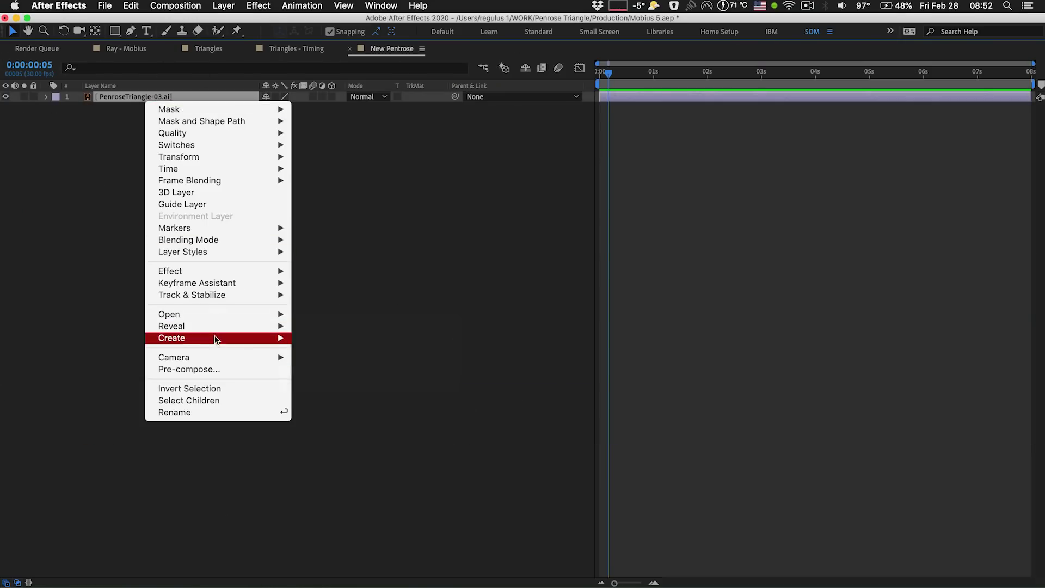
mouse_move(215, 338)
click(341, 375)
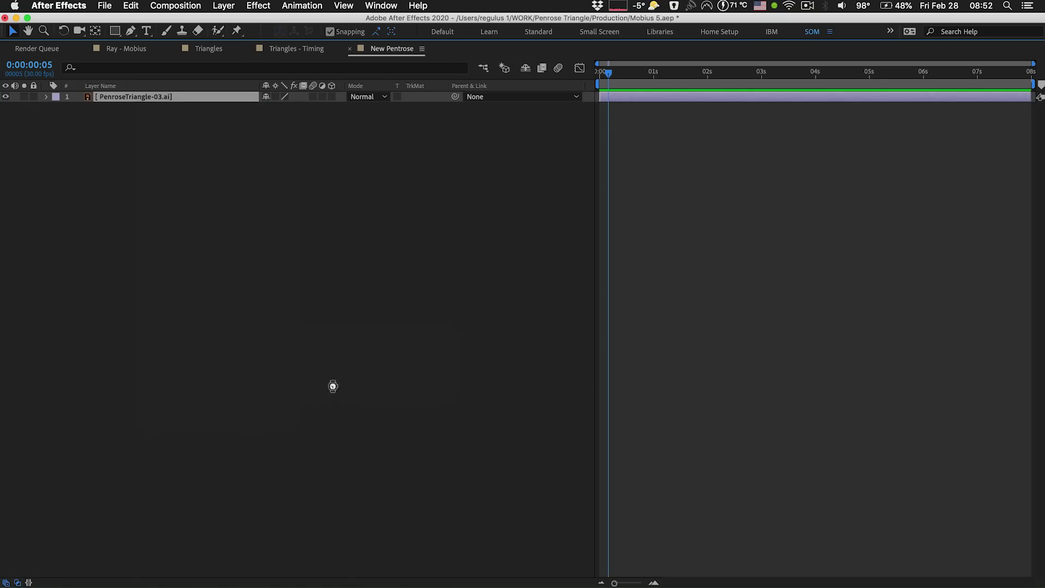
key(grave)
click(104, 448)
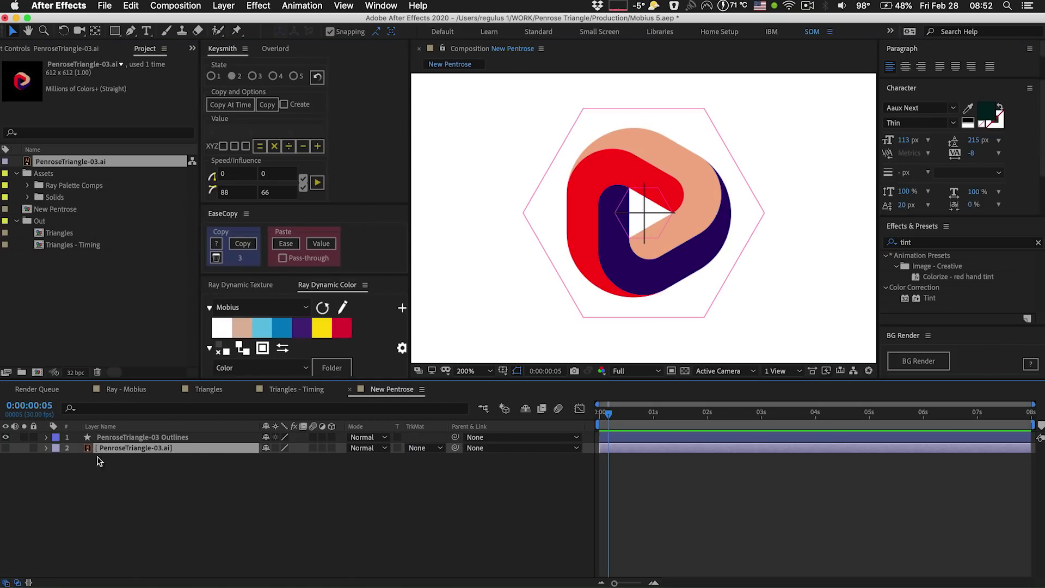
key(Delete)
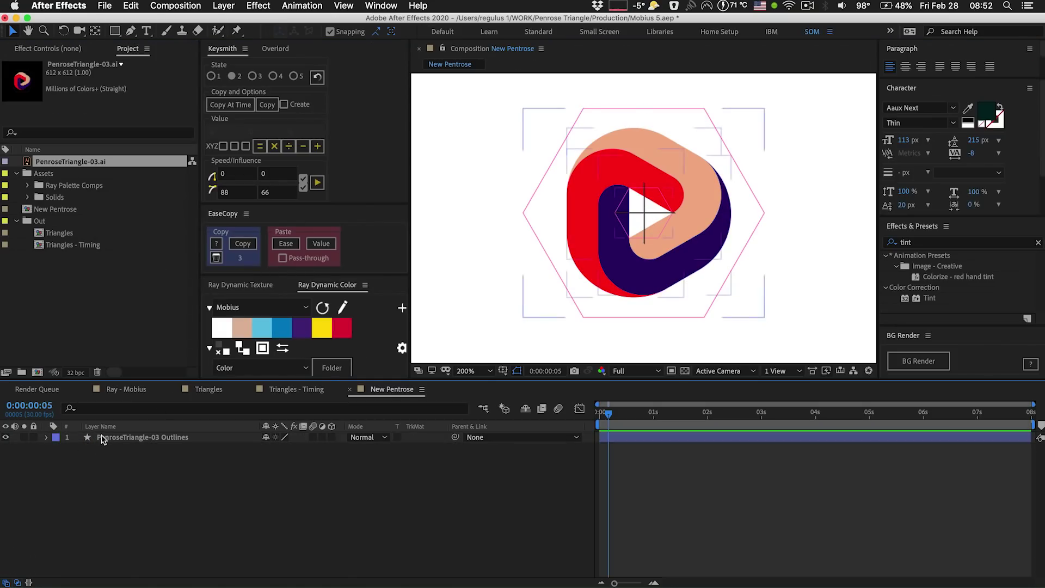
- Expand the PenroseTriangle-03 Outlines contents, hide its groups to see what each one holds, then delete the layer
click(103, 437)
click(46, 438)
click(58, 448)
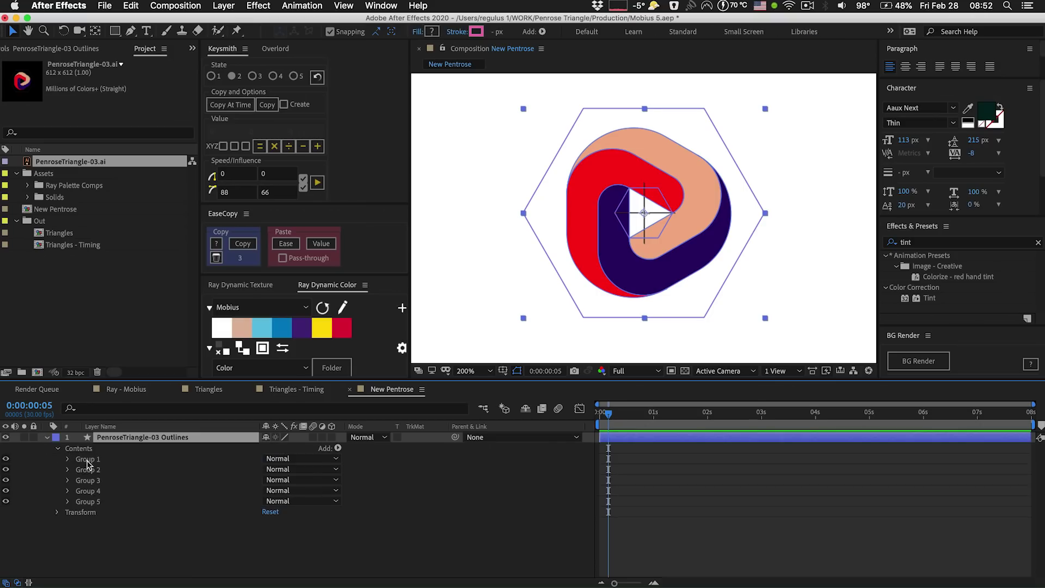
click(87, 459)
click(6, 459)
drag(7, 470, 5, 503)
click(4, 501)
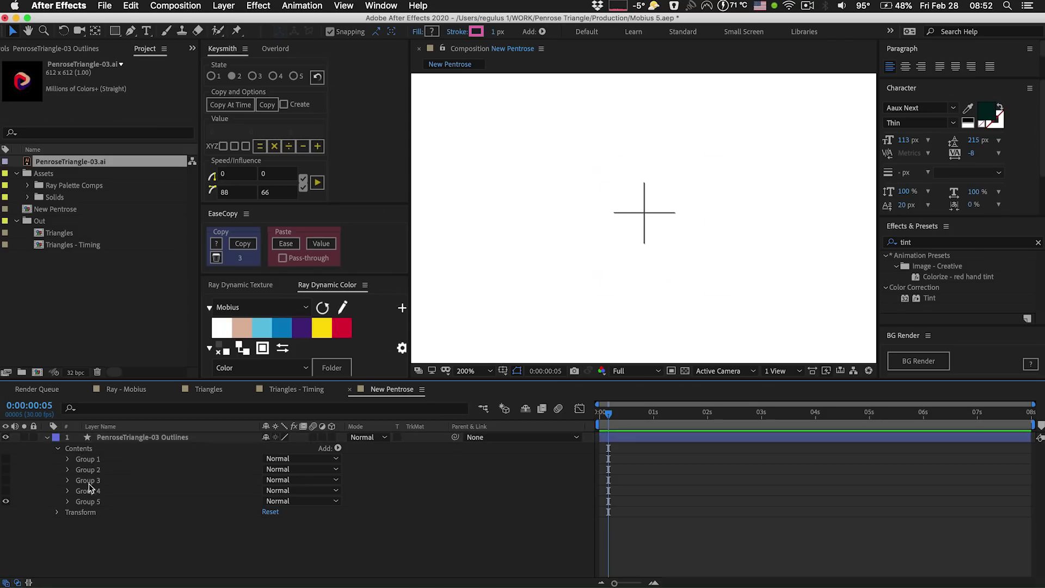
click(121, 438)
key(Delete)
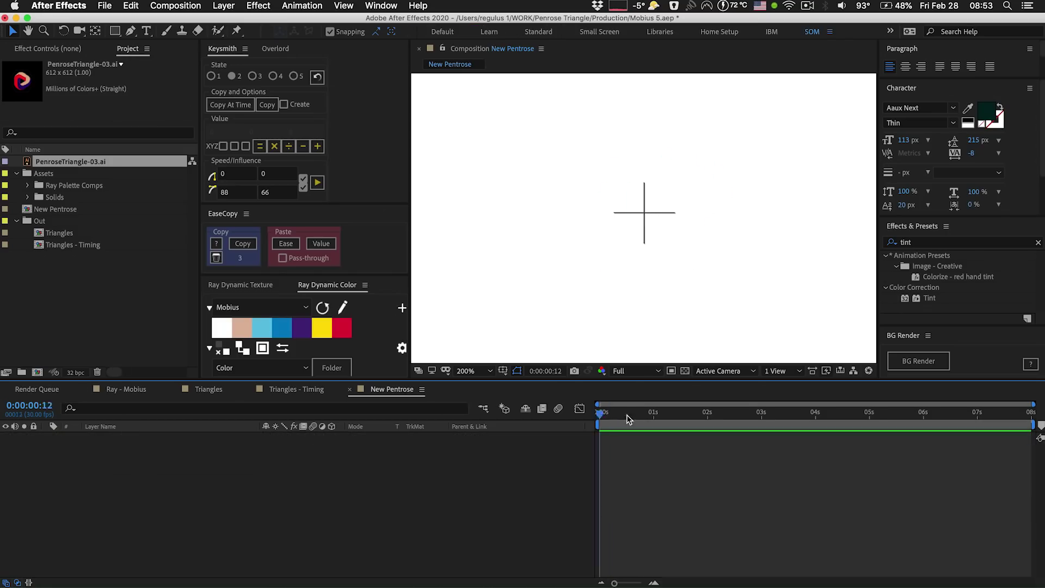
- Return to the composition's first frame, then select the red, tan and purple shapes in Illustrator and send them to After Effects
key(Home)
key(super+Tab)
click(264, 301)
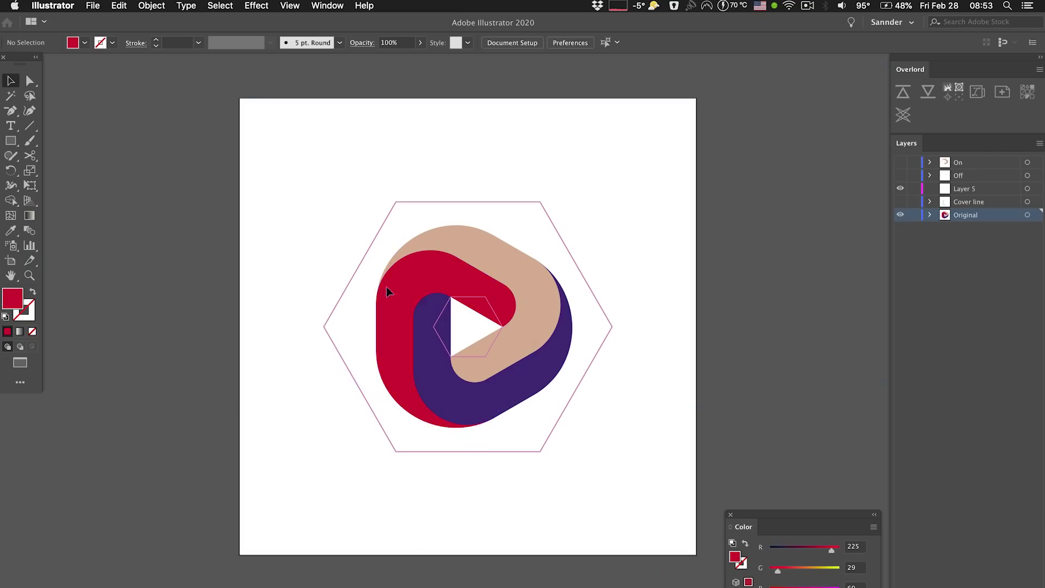
click(419, 287)
shift+click(471, 252)
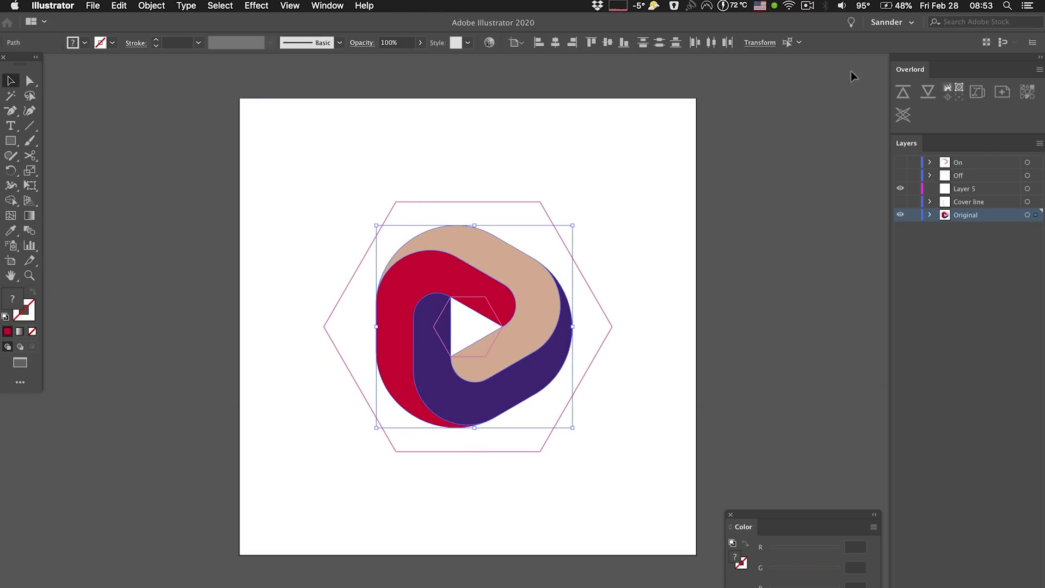
key(super+Tab)
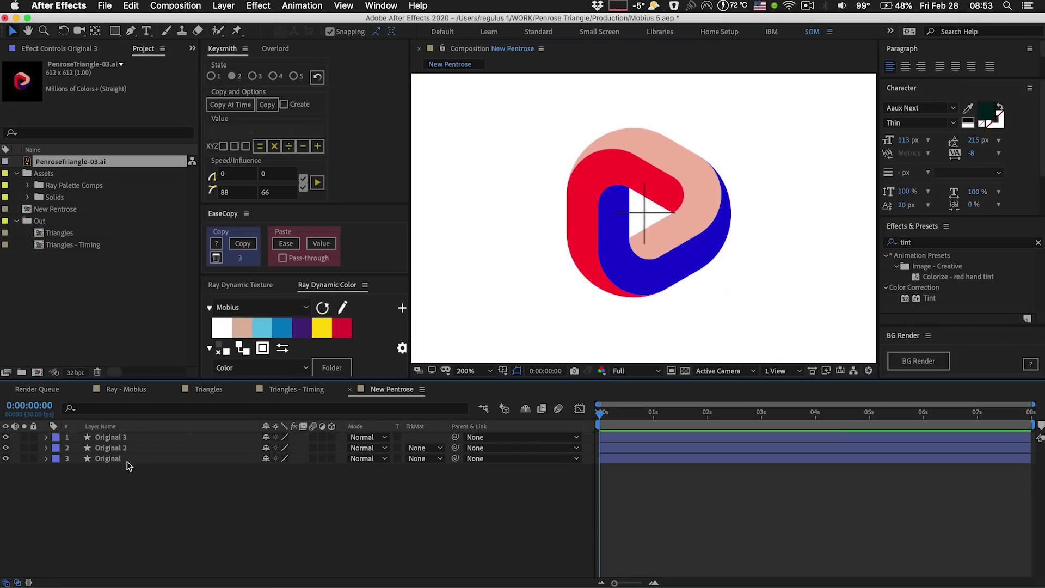
- Rename the lowest shape layer, Original, as Original 1
click(126, 459)
key(Return)
text(1)
key(Return)
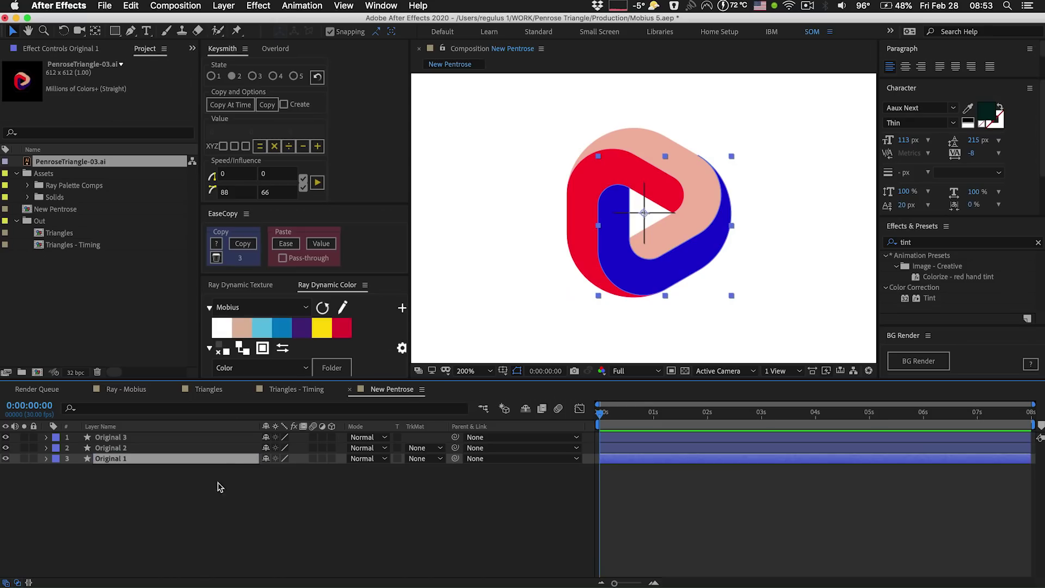
click(220, 488)
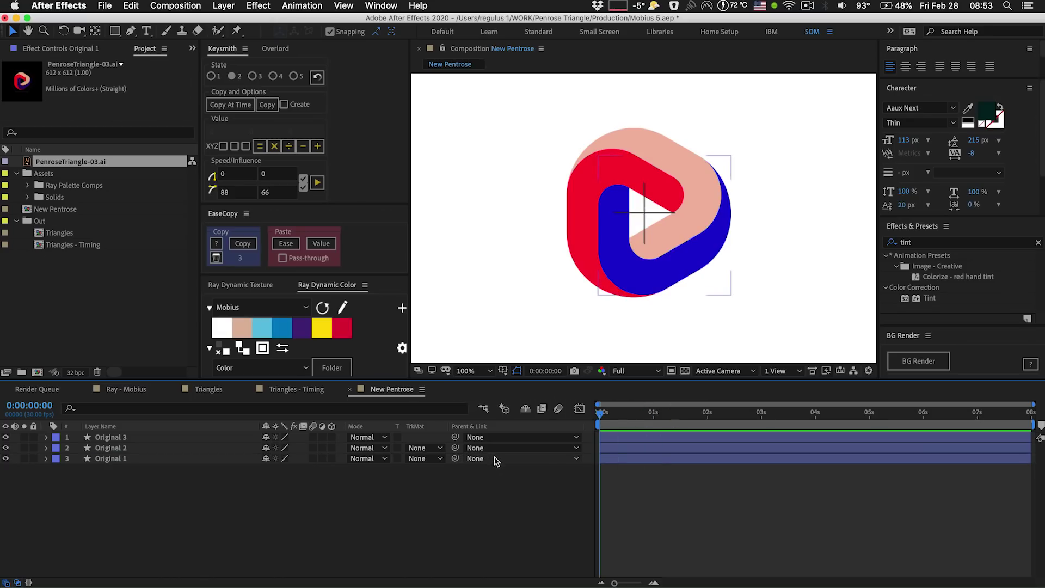
- Add a null object named ZOOM and parent the Original 1, Original 2 and Original 3 layers to it
key(comma)
key(comma)
key(comma)
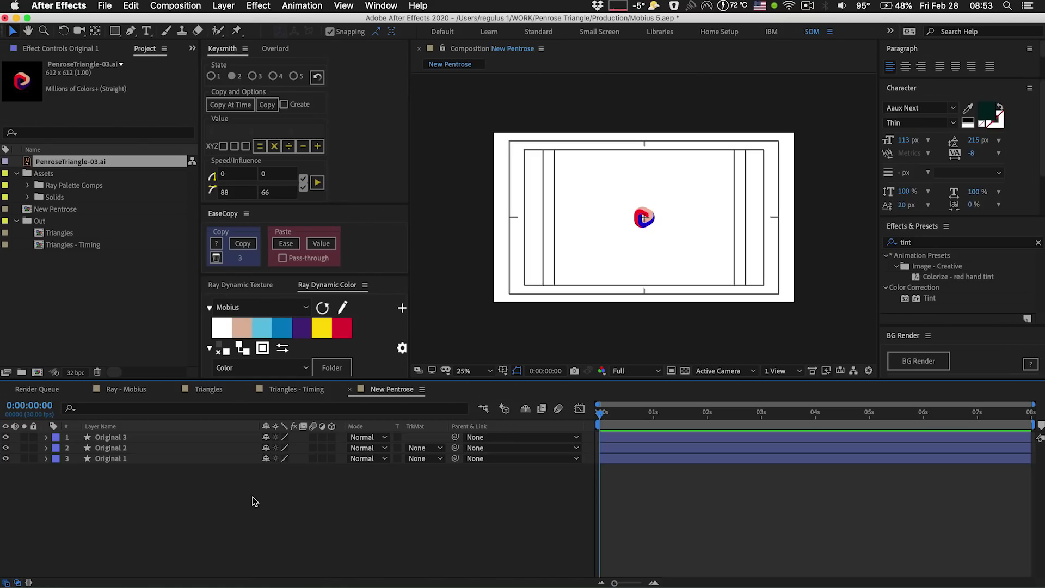
key(super+alt+shift+y)
key(Return)
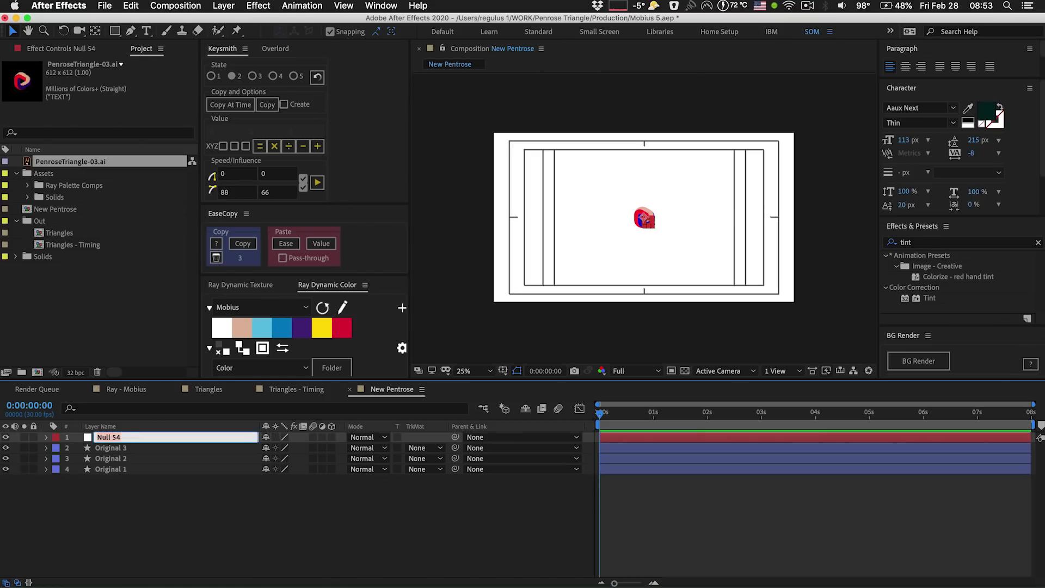
text(ZOOM)
key(Return)
drag(123, 527, 106, 446)
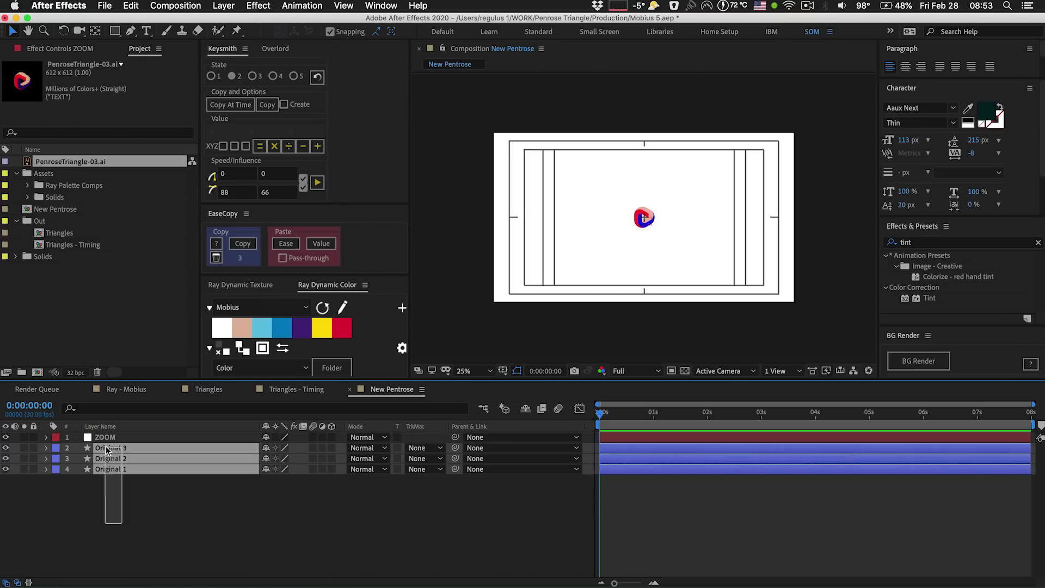
drag(456, 452, 445, 438)
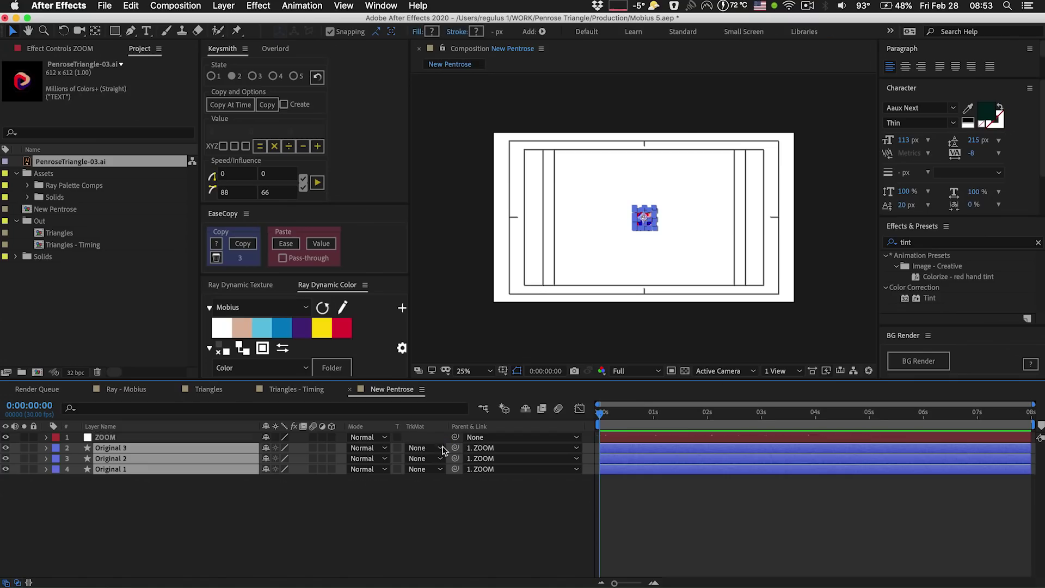
- Set the ZOOM null's scale to 400% to enlarge the logo
click(144, 437)
key(s)
click(283, 448)
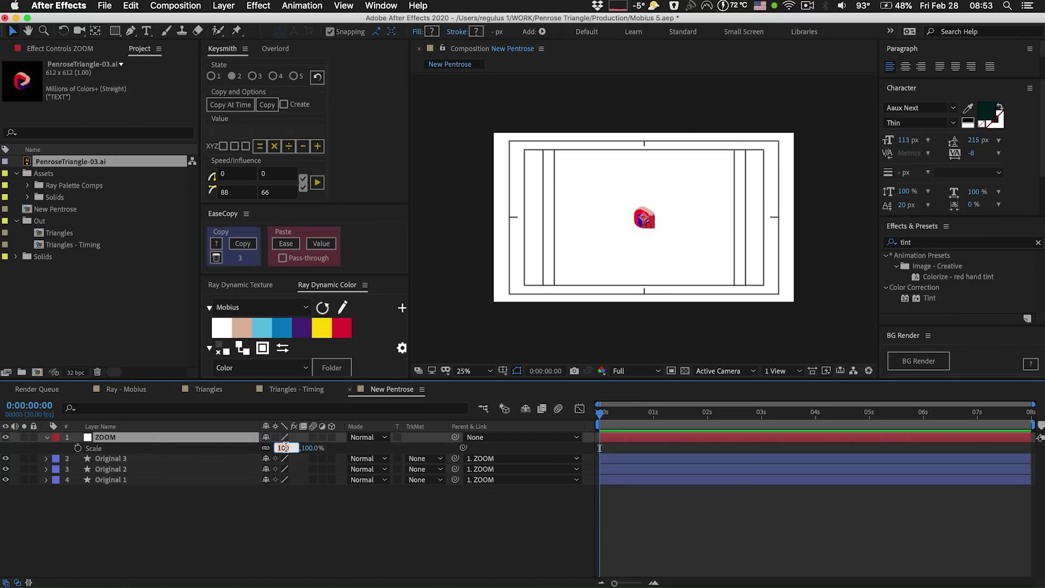
text(400)
key(Return)
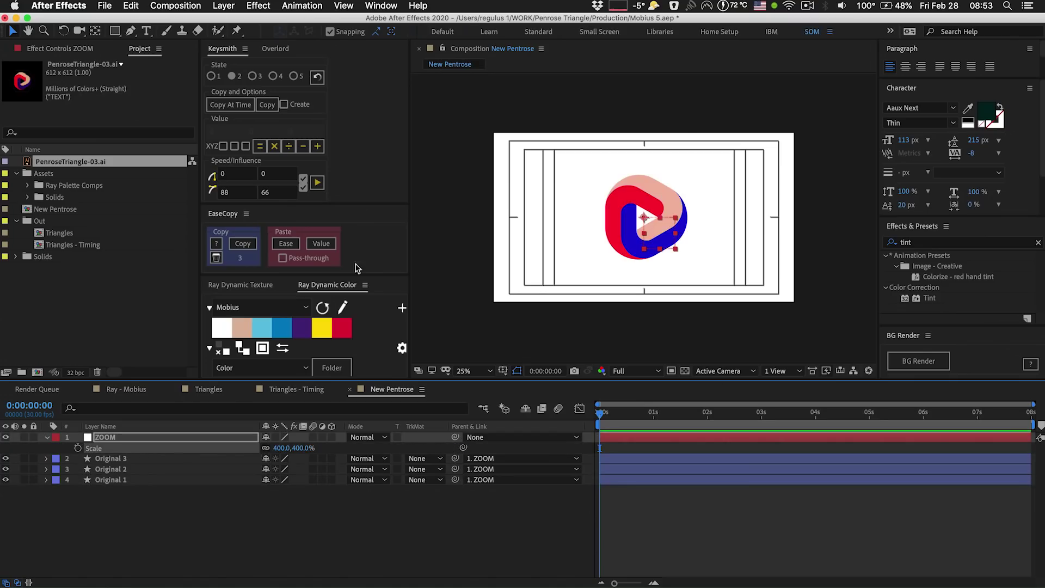
click(199, 541)
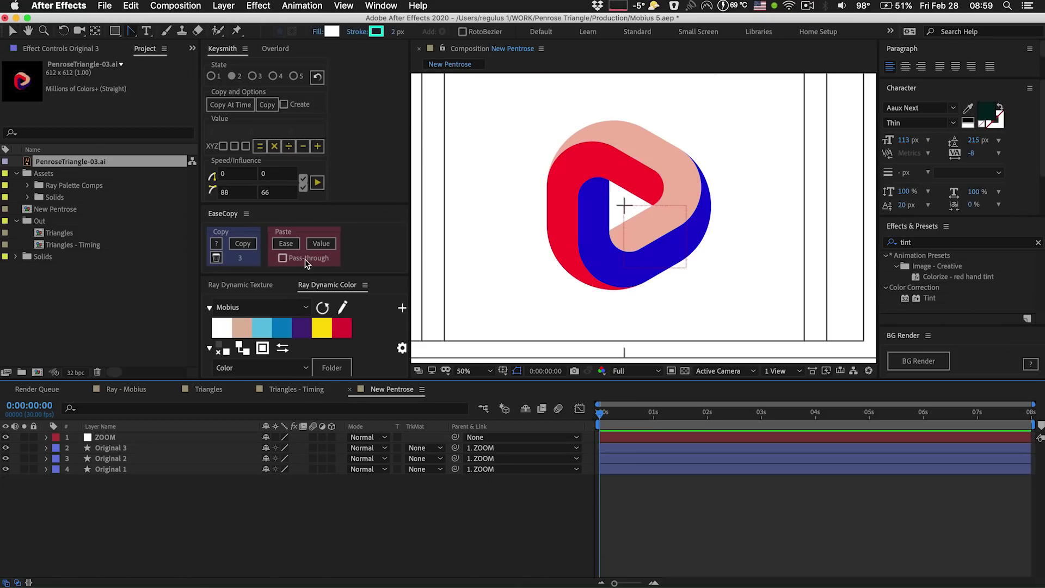
- Duplicate the red Original 3 shape layer and apply the tan colour from the Mobius palette to the copy
click(546, 189)
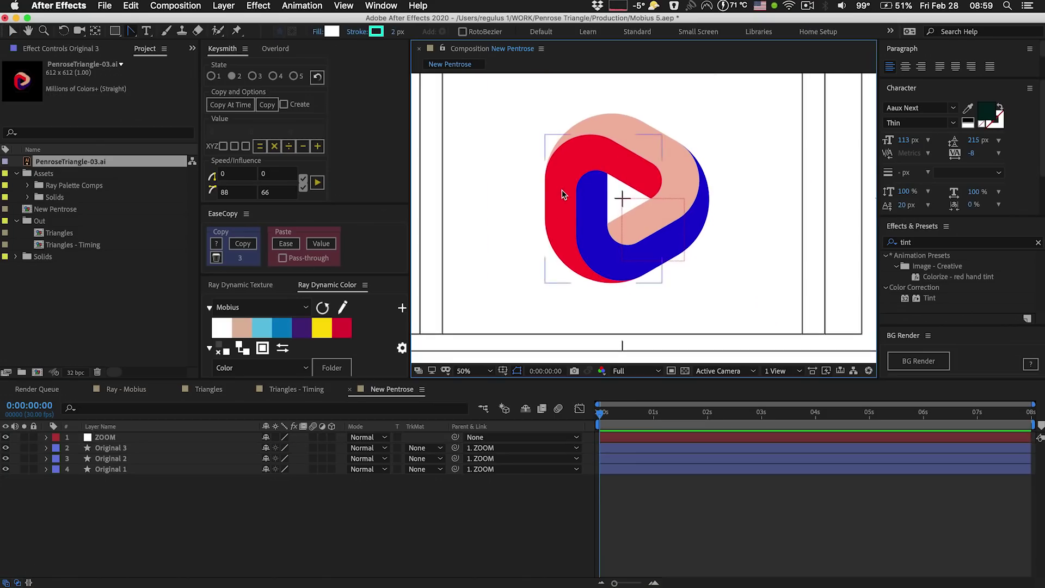
scroll(528, 238, up, 2)
key(super+d)
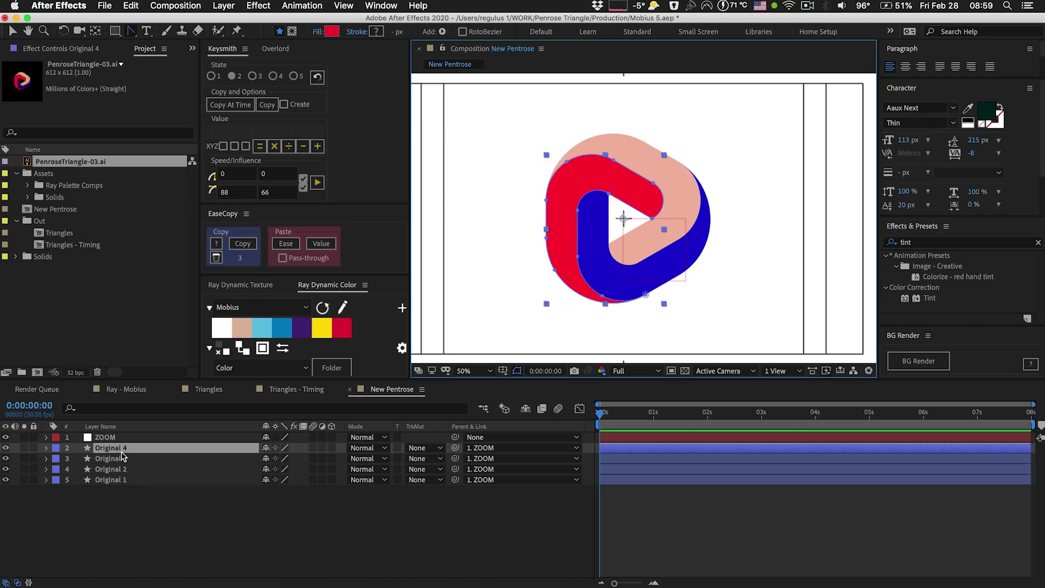
click(245, 329)
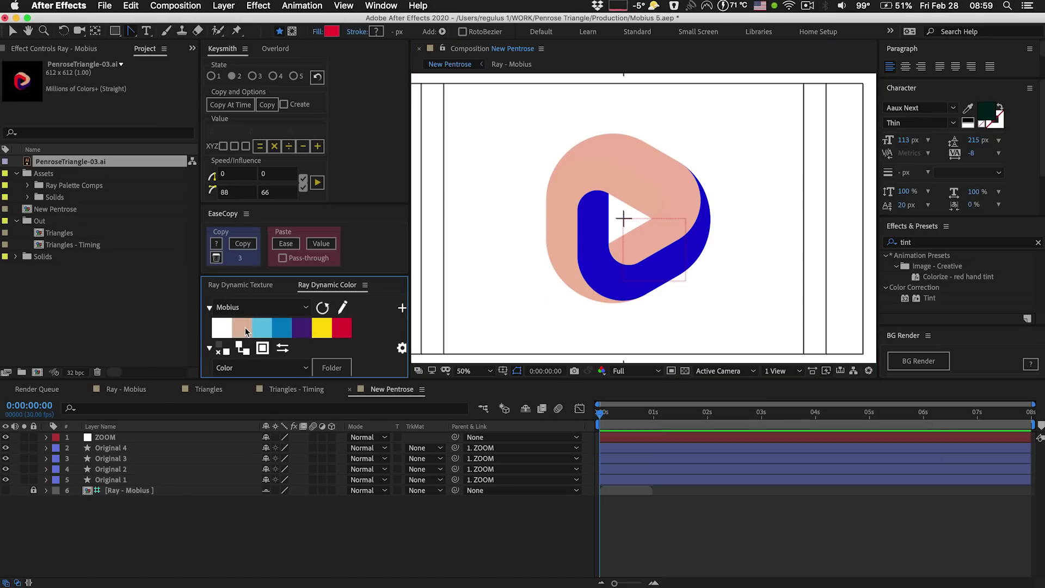
- Apply the tan colour from the Mobius palette to the Original 2 shape layer
click(130, 447)
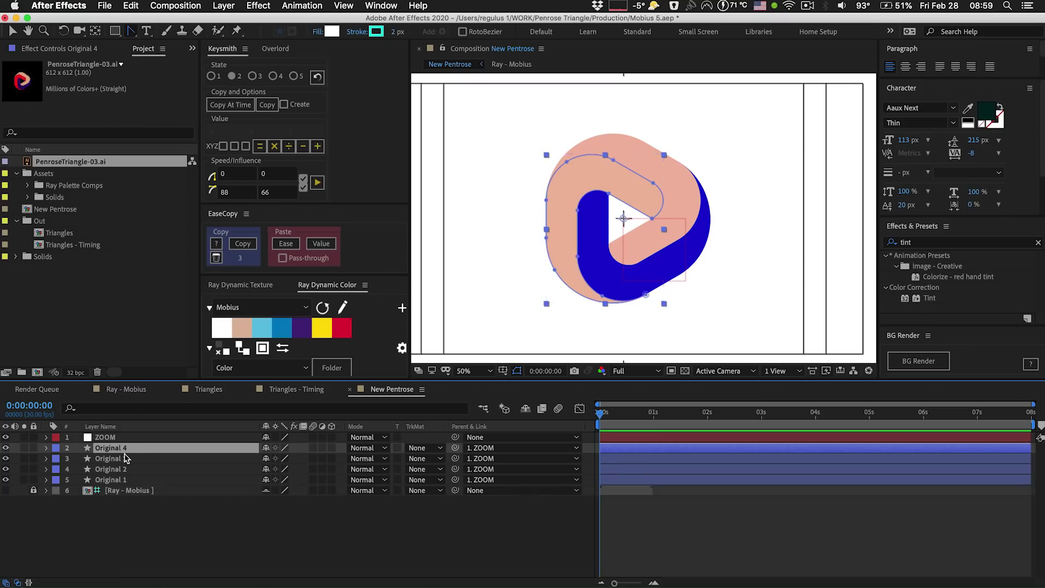
scroll(557, 198, up, 4)
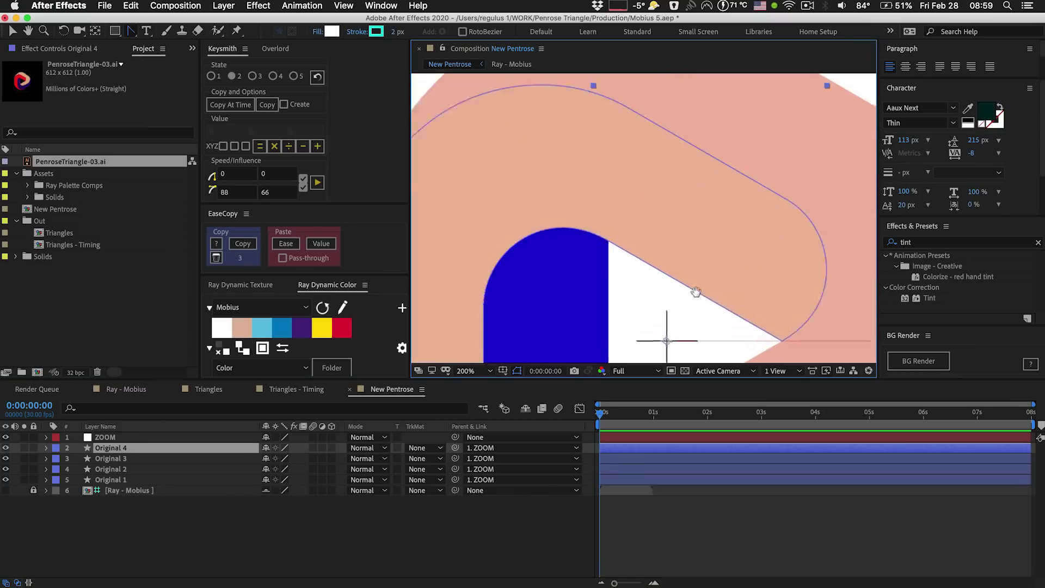
drag(680, 209, 692, 276)
scroll(681, 214, down, 2)
key(v)
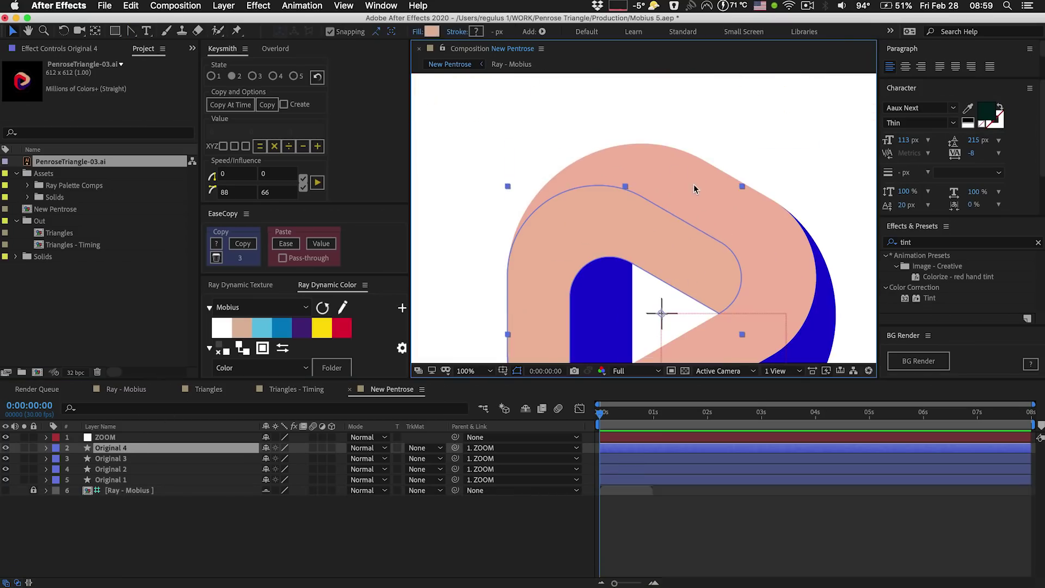
click(133, 458)
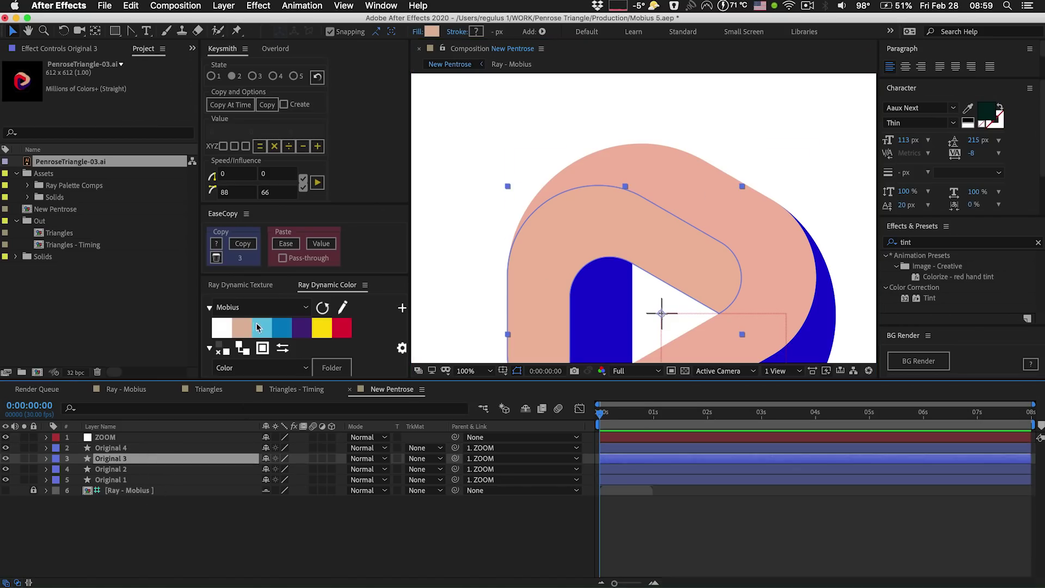
click(128, 471)
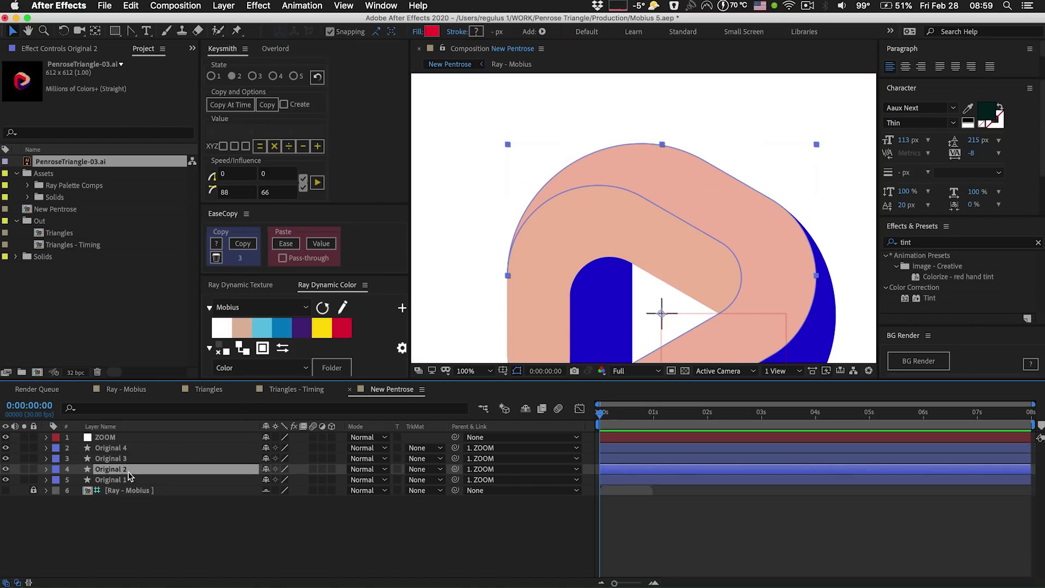
click(245, 331)
click(177, 503)
click(695, 187)
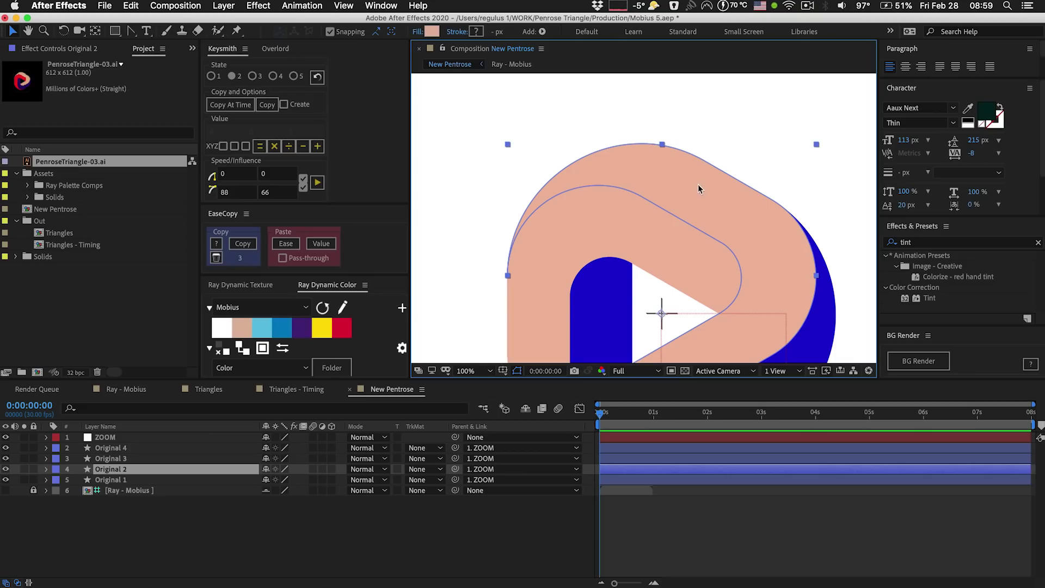
drag(676, 197, 674, 167)
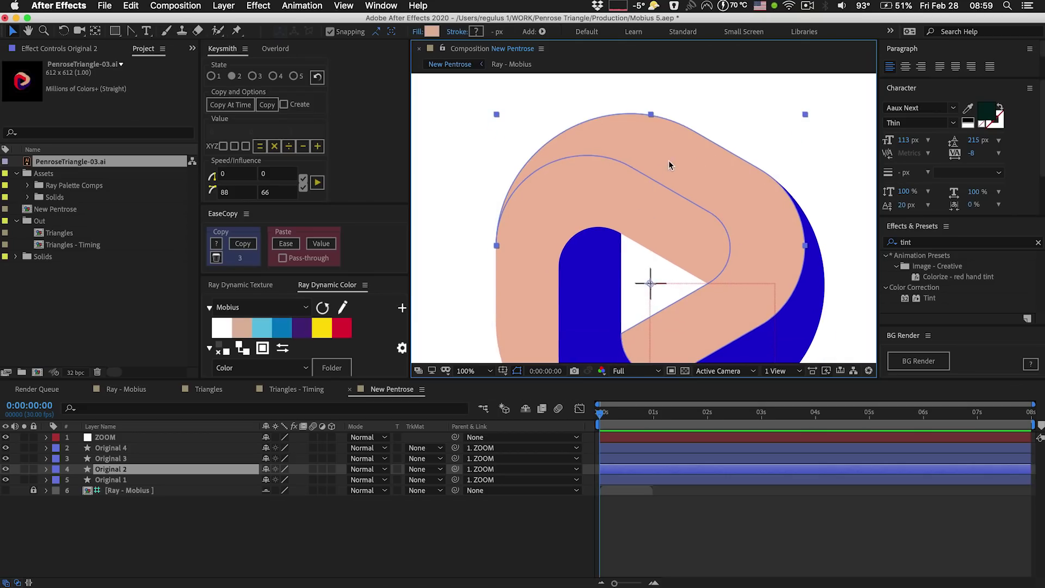
- Reveal the Path property of the Original 2 layer and select its path for editing with the Pen tool
click(133, 410)
text(path)
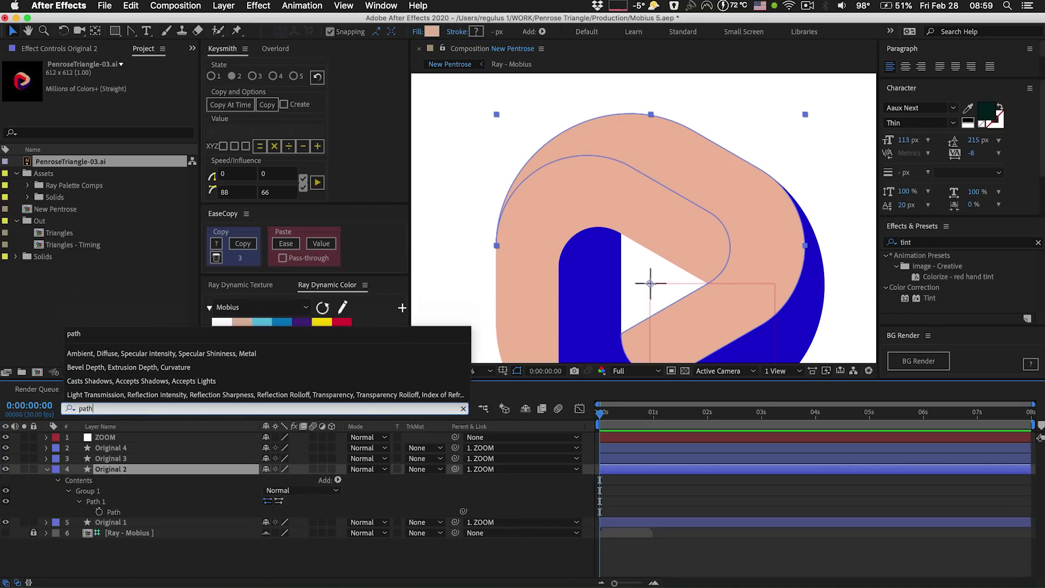
click(81, 512)
click(131, 31)
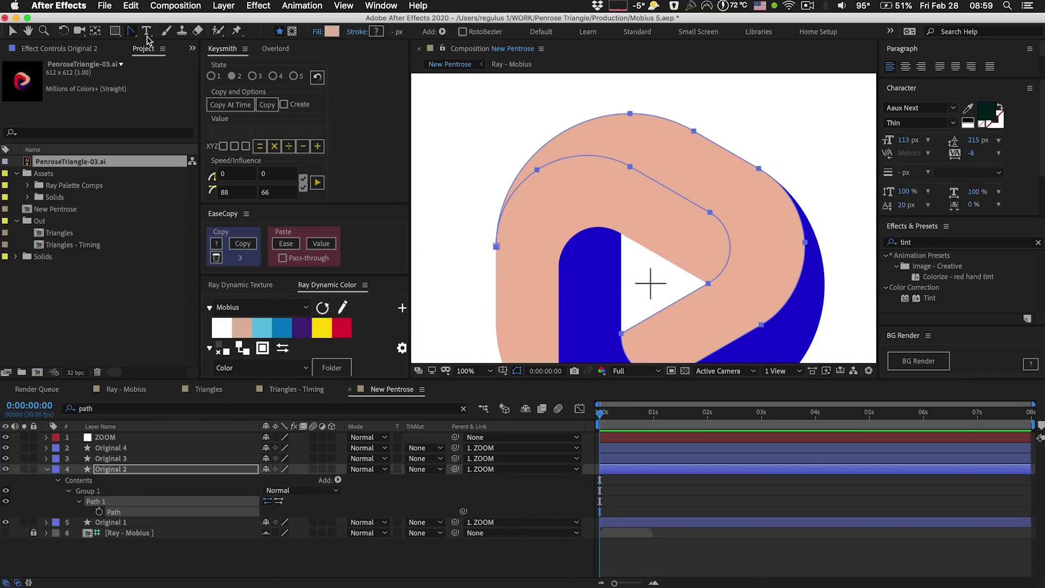
- Try to move the two upper outer path points of Original 2 onto its inner curve
super+click(693, 129)
click(692, 132)
drag(690, 133, 632, 165)
drag(759, 169, 711, 212)
key(super+z)
key(super+z)
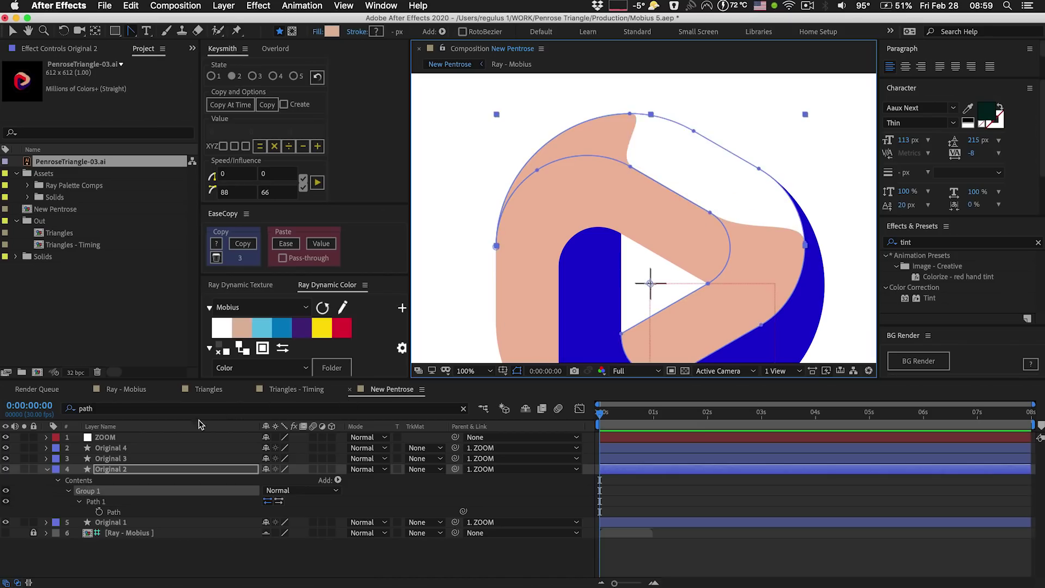
- Try to move the inner path points of Original 4's upper arm onto the opposite outer edge
click(140, 458)
click(140, 450)
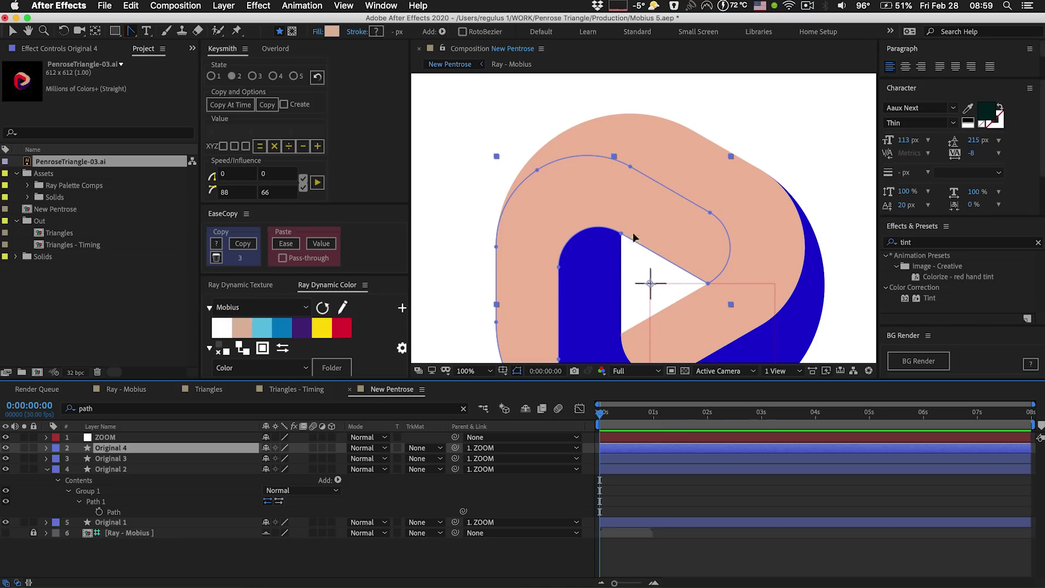
drag(622, 234, 628, 169)
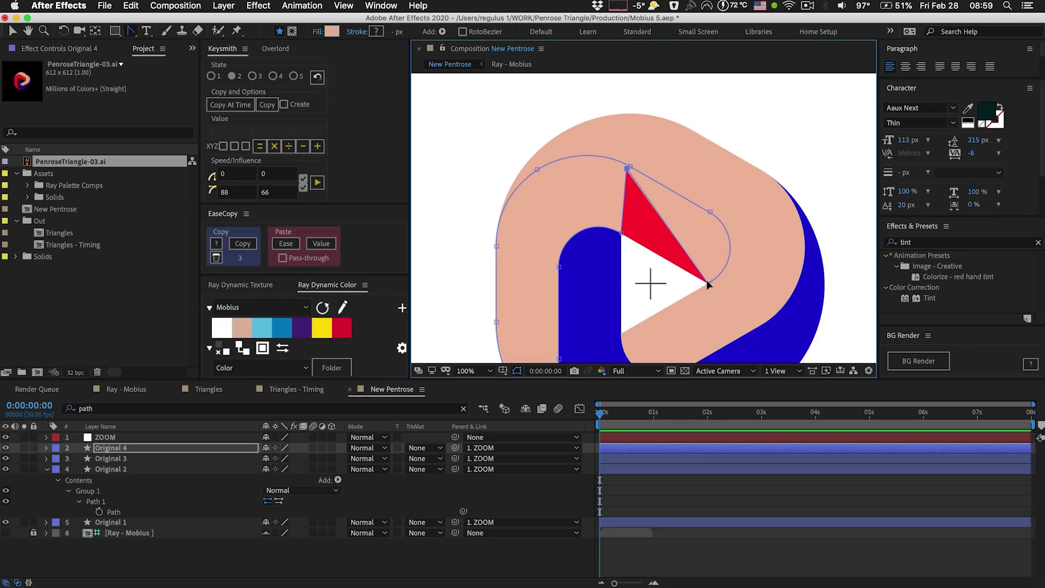
drag(708, 282, 674, 272)
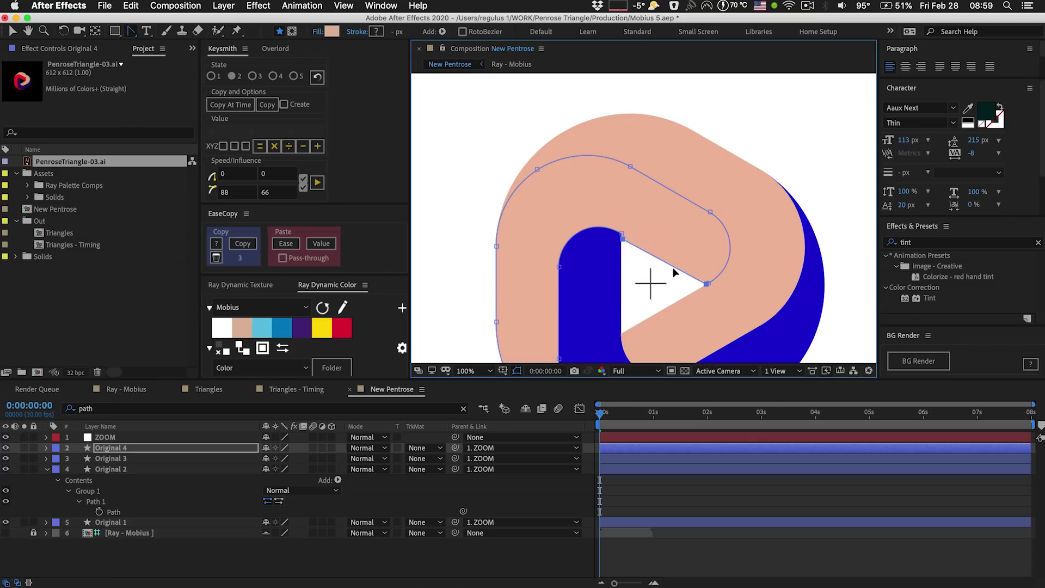
key(super+z)
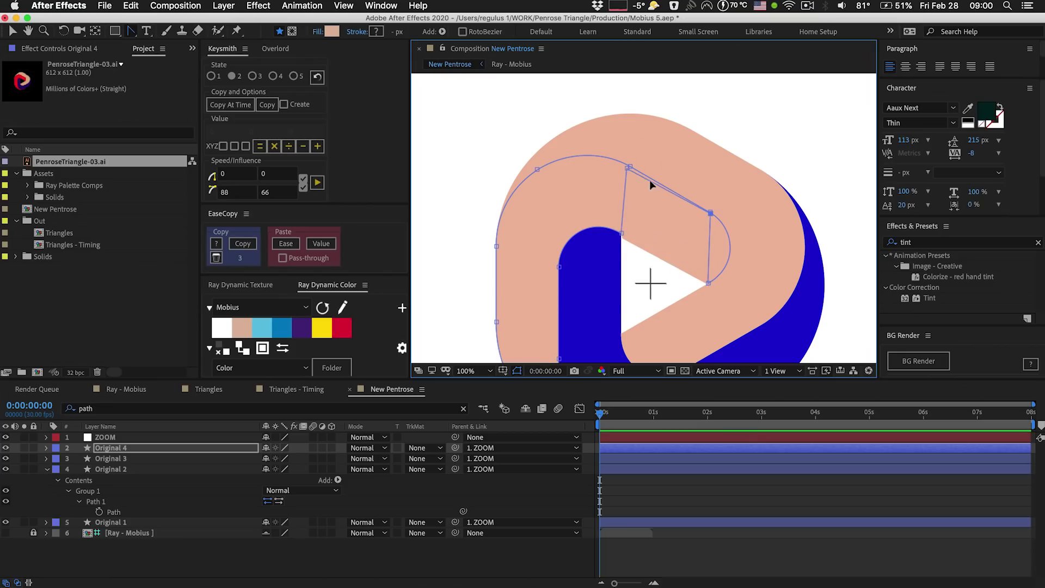
mouse_move(651, 185)
mouse_down()
mouse_move(643, 227)
mouse_move(659, 178)
mouse_up()
key(super+z)
key(super+z)
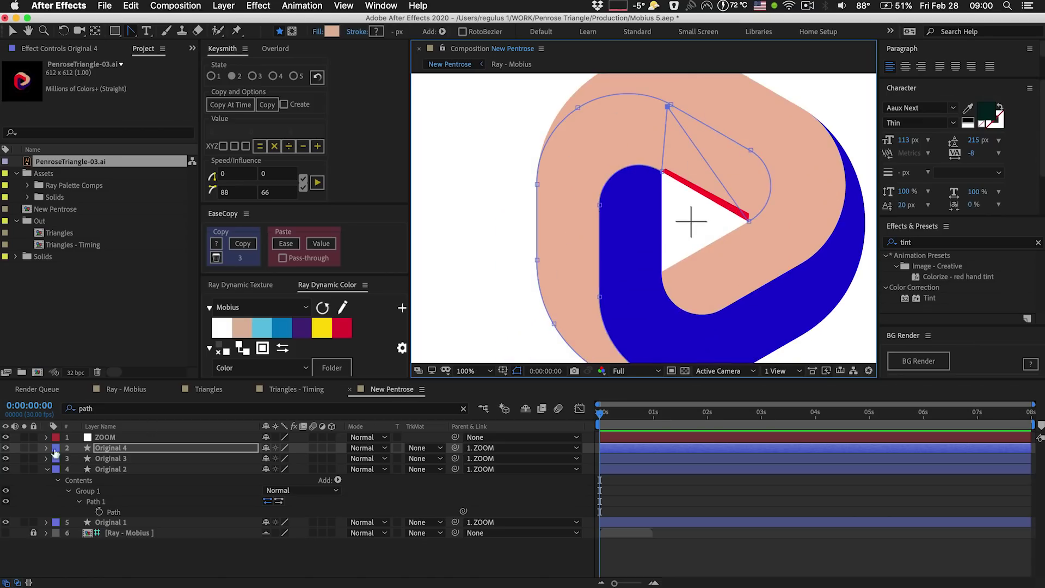
- Undo the trial point moves on the Original 4 path
click(23, 447)
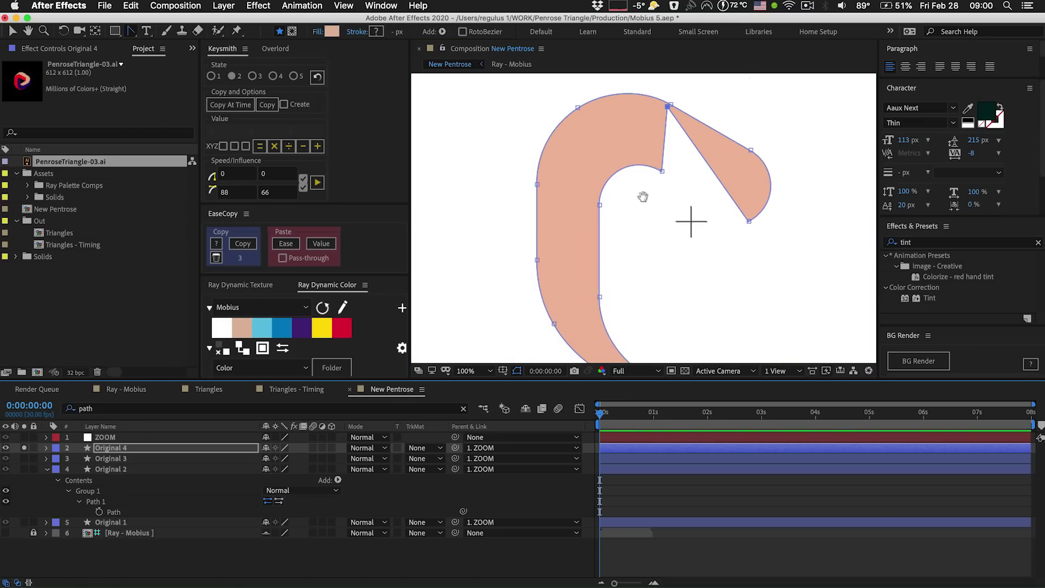
drag(643, 196, 626, 181)
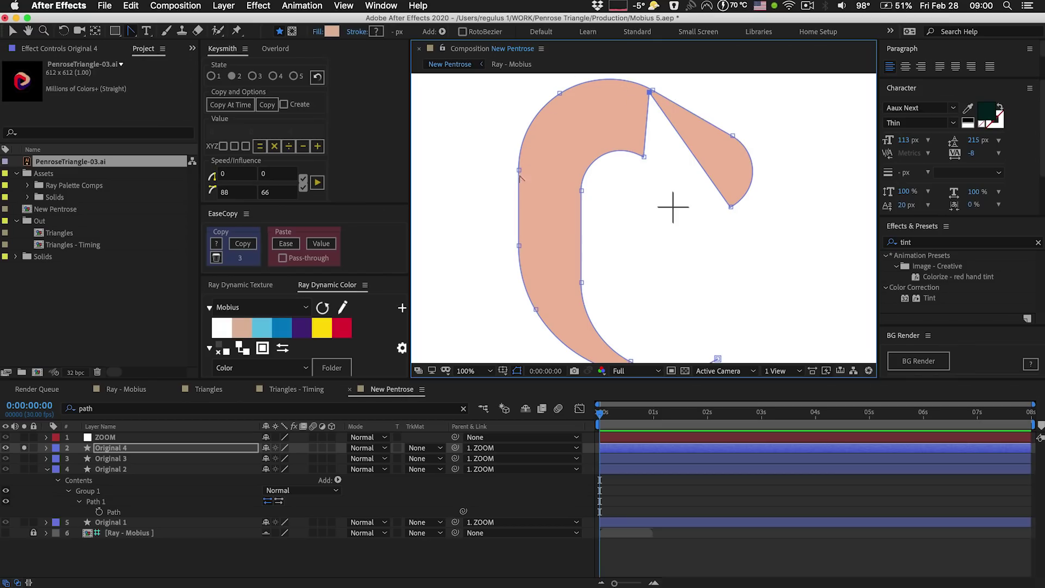
key(super+z)
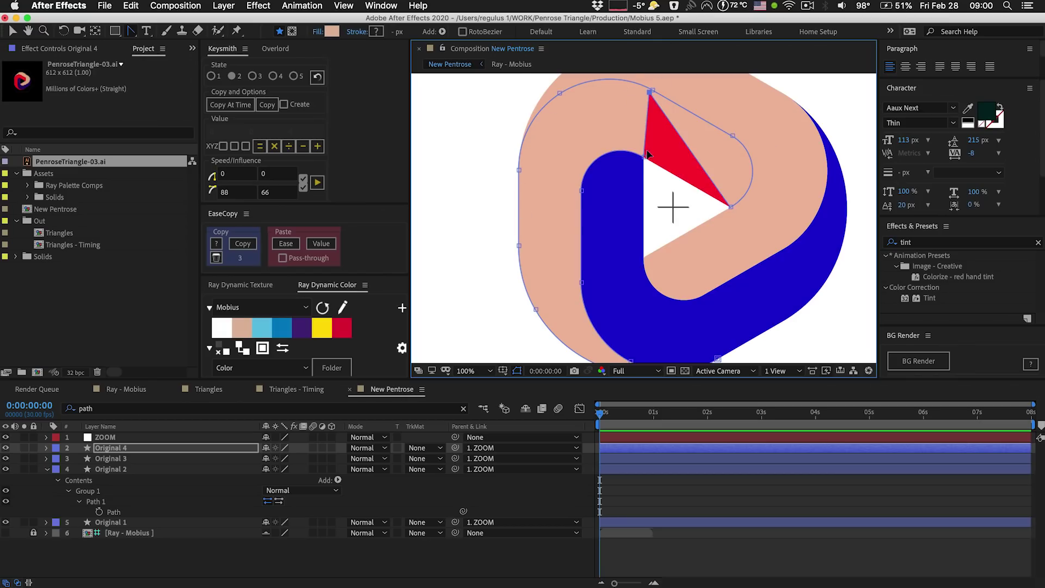
key(super+z)
key(super+z)
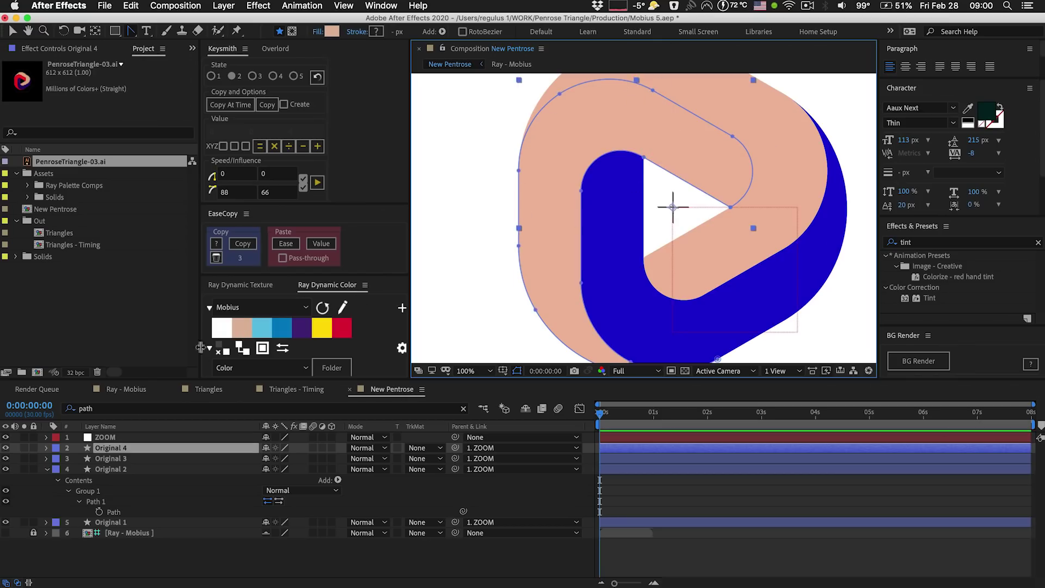
- Solo the Original 4 layer, reveal its Path property and set a Path keyframe at 0:00:00:00
click(24, 447)
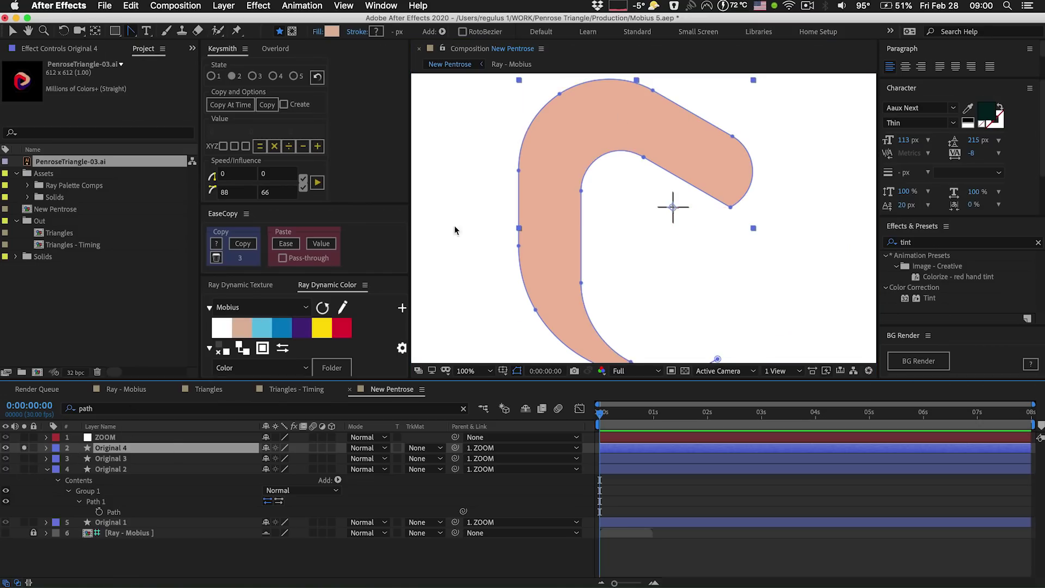
drag(569, 178, 555, 219)
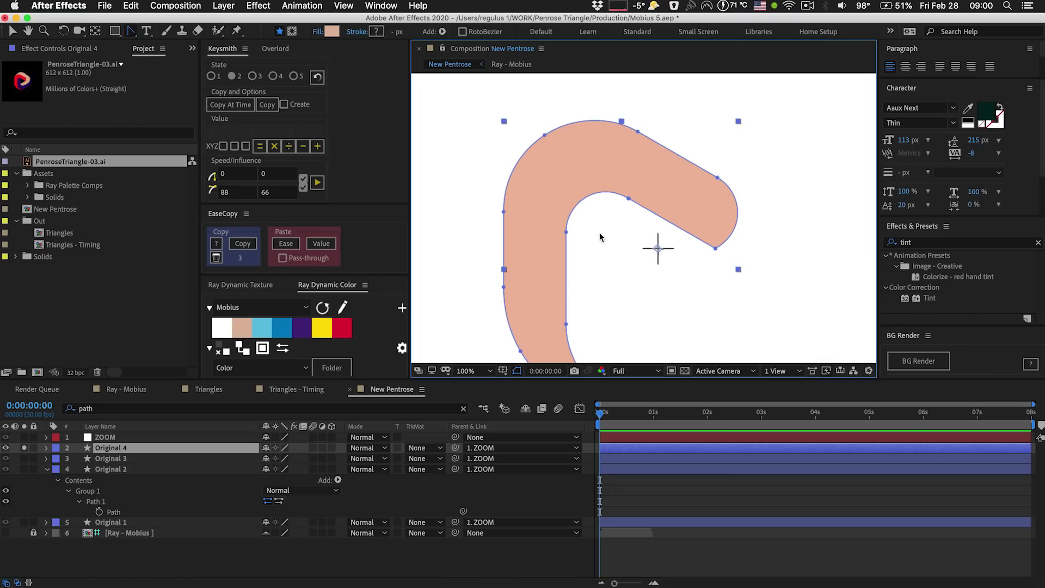
key(super+f)
text(path)
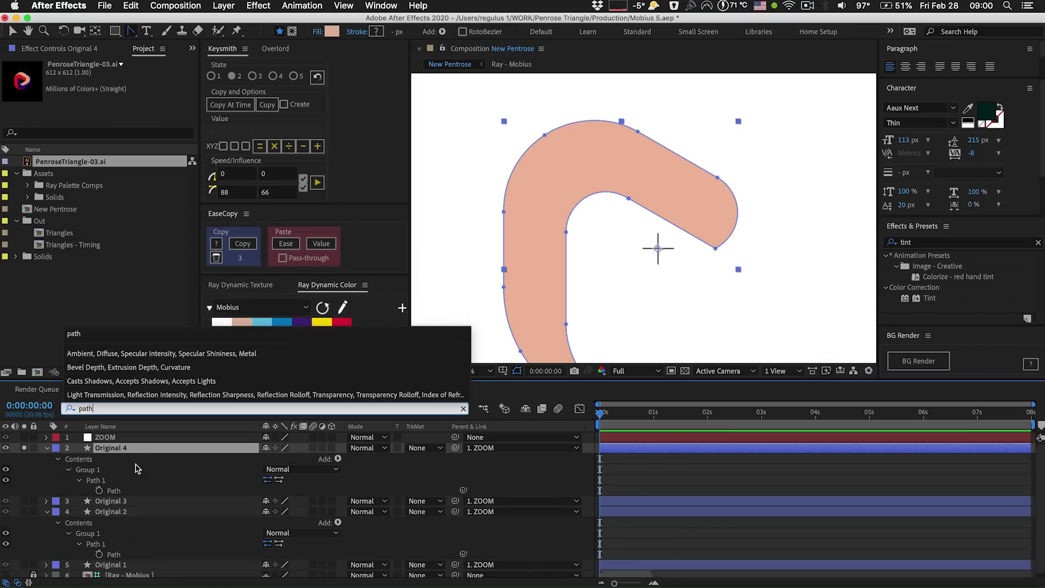
click(125, 491)
click(99, 490)
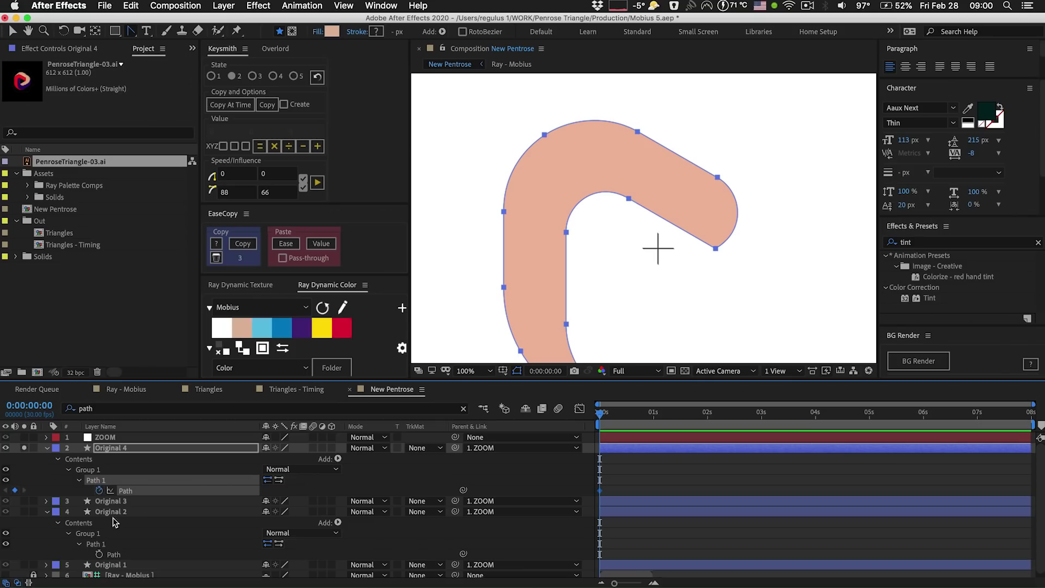
- Shift the Original 4 Path keyframe forward 10 frames, keeping the current time at the start
key(alt+shift+Right)
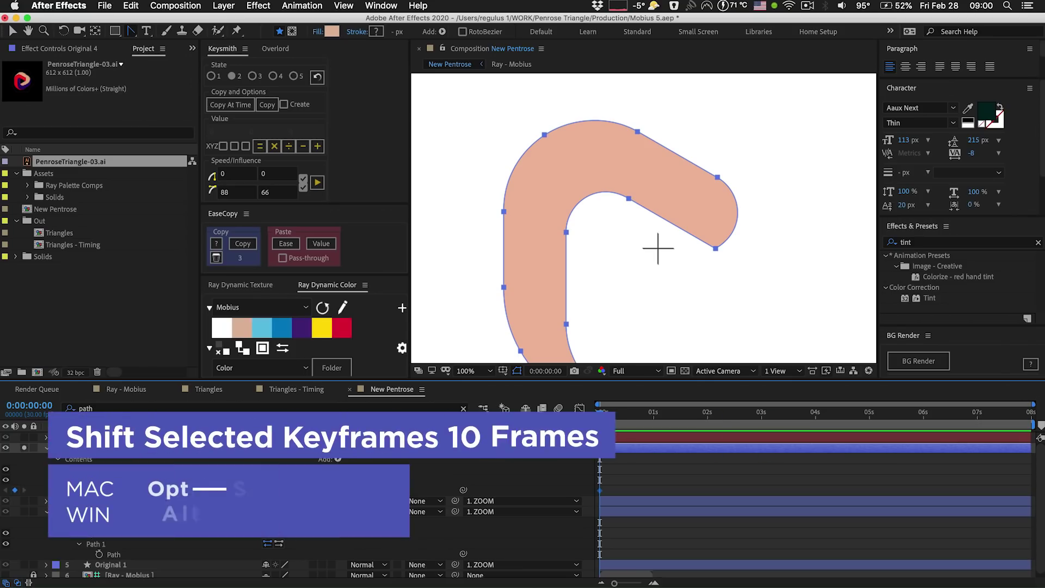
key(=)
key(=)
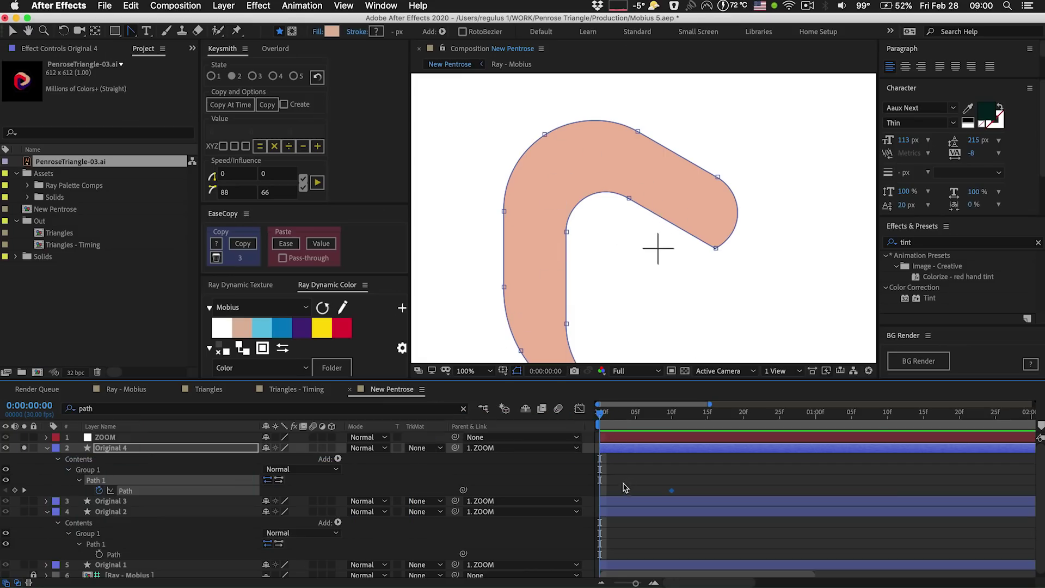
click(584, 499)
click(603, 448)
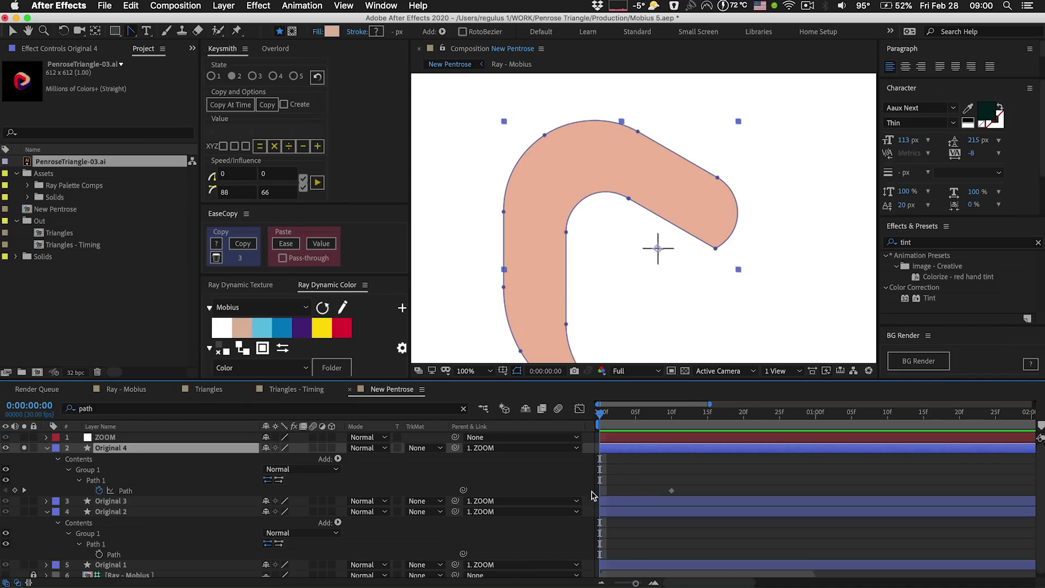
- At 0:00:00:00, move the two inner path points of Original 4's upper arm onto the outer points opposite them
click(715, 249)
key(.)
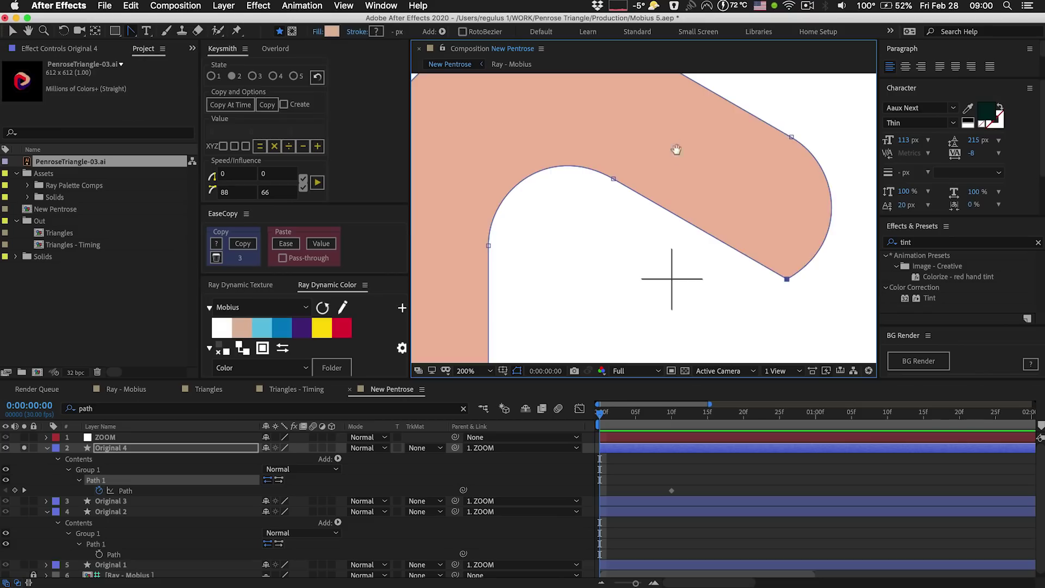
drag(677, 152, 581, 205)
drag(691, 331, 696, 261)
drag(694, 307, 767, 245)
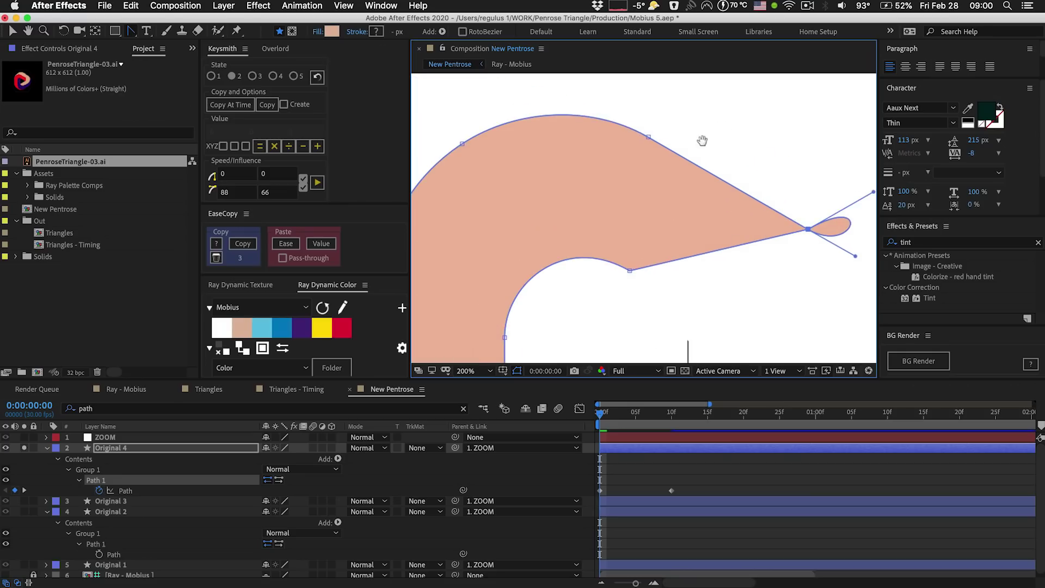
drag(631, 270, 649, 140)
key(super+z)
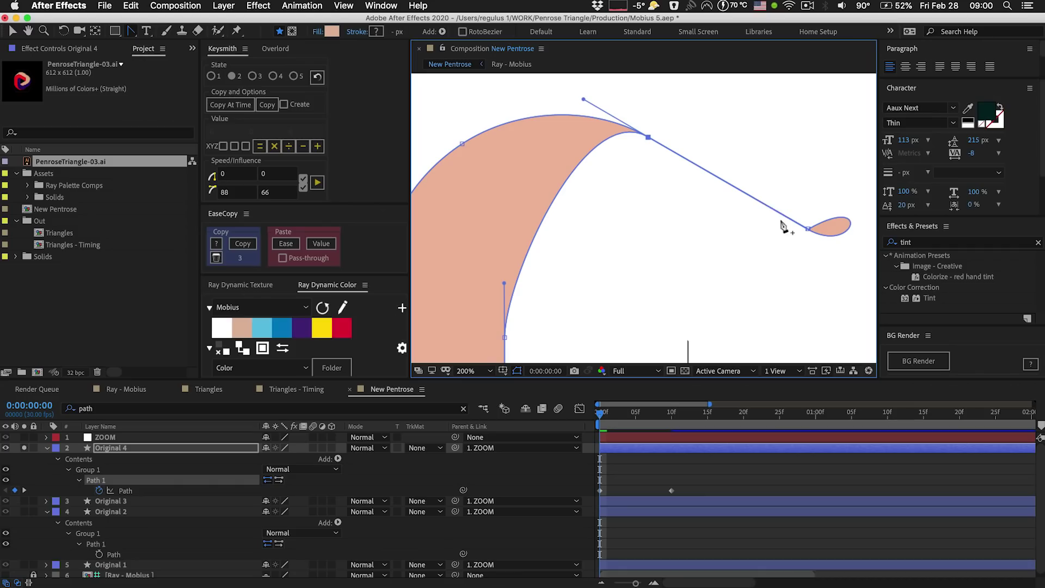
- Move the inner path point at the upper end of Original 4's vertical stem onto the outer point beside it
drag(555, 167, 662, 74)
drag(619, 213, 681, 270)
drag(617, 252, 577, 246)
drag(634, 298, 506, 258)
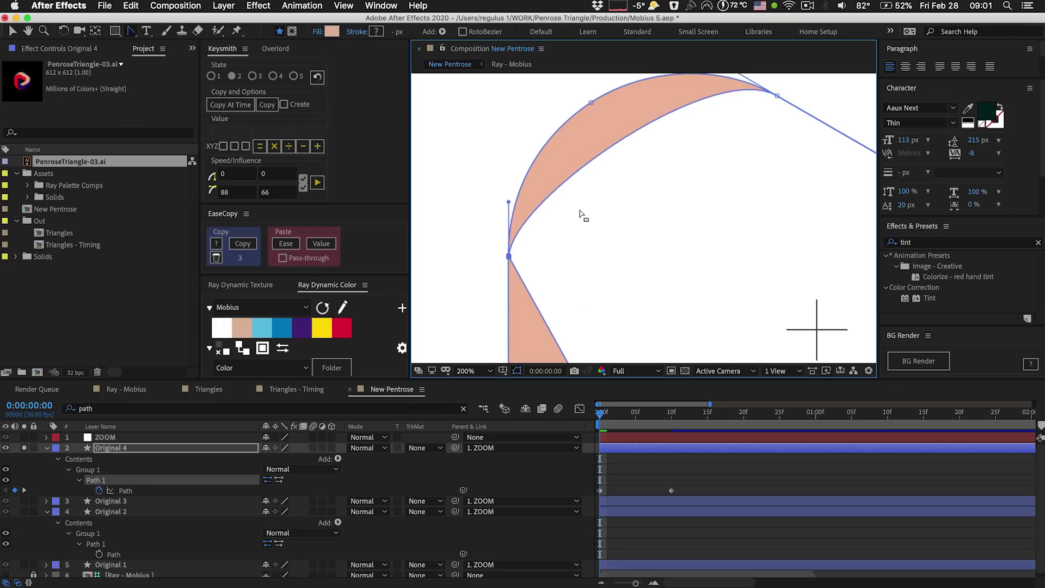
- Move the inner path points at the stem's lower end and on the bottom curve of Original 4 onto the outer edge
scroll(582, 214, down, 8)
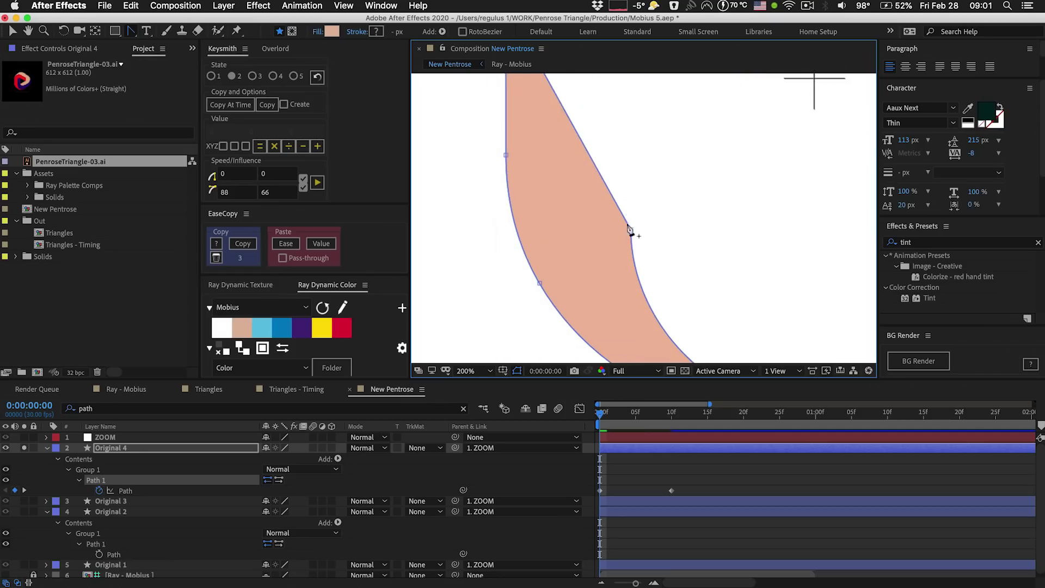
drag(631, 232, 612, 205)
key(super+z)
scroll(581, 104, down, 2)
drag(580, 136, 598, 214)
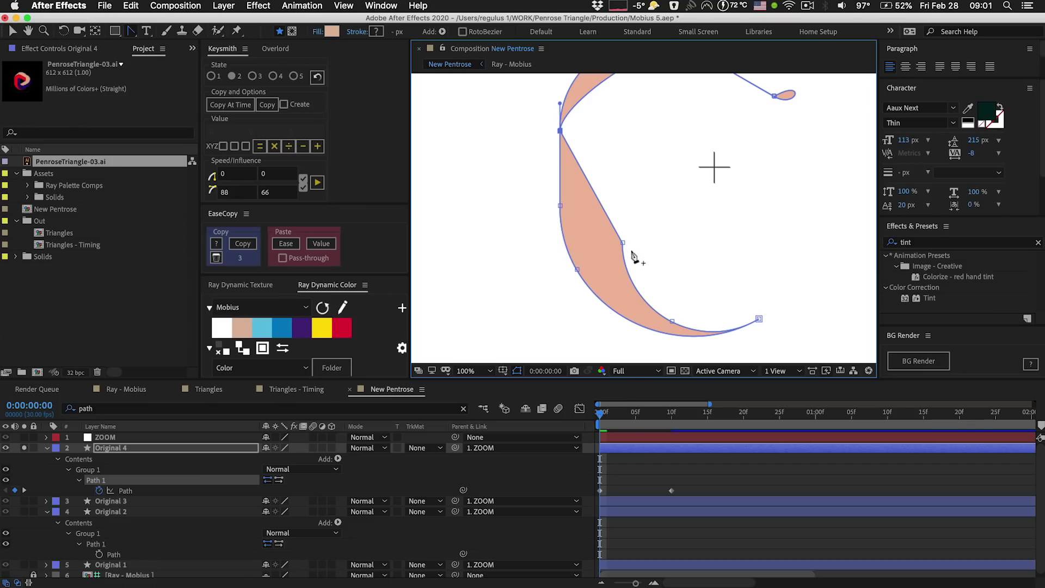
drag(623, 242, 560, 208)
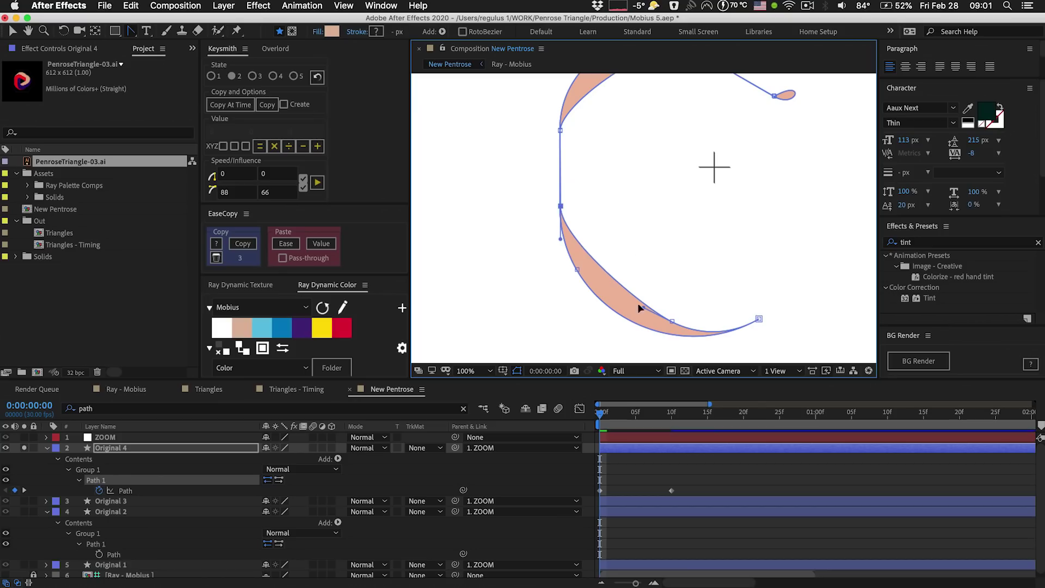
drag(672, 324, 642, 325)
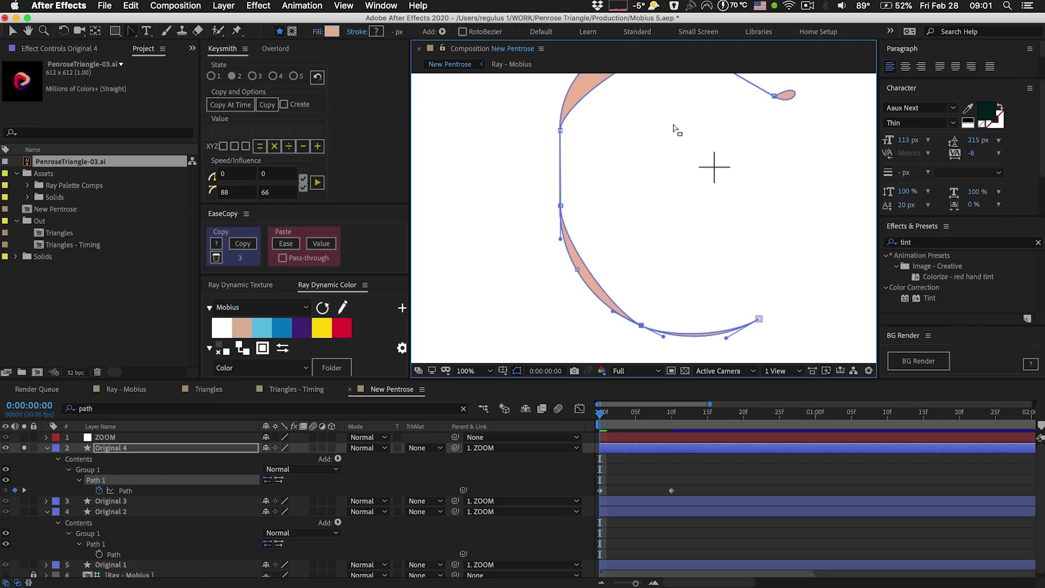
drag(674, 131, 622, 227)
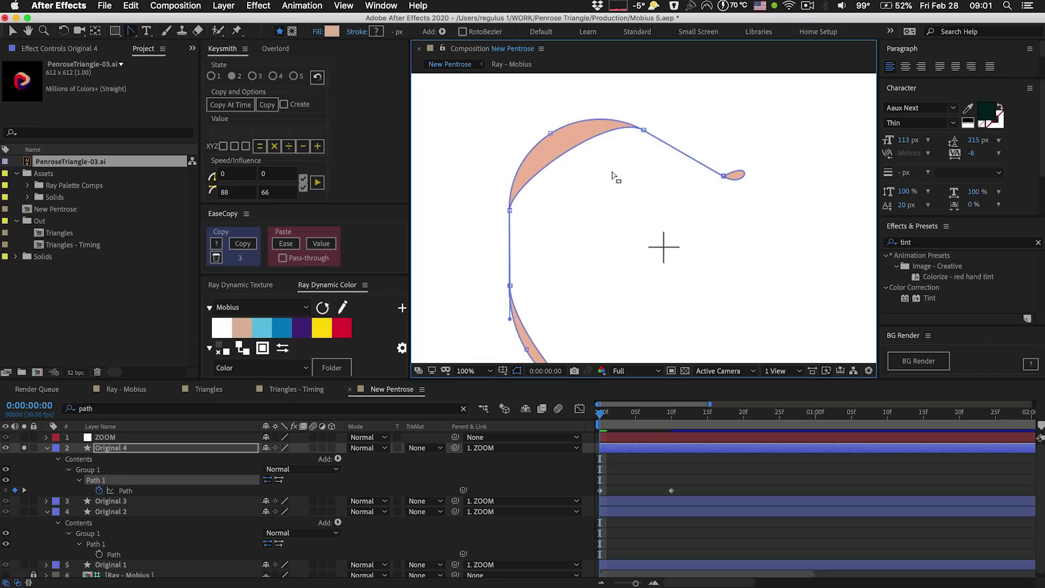
- Try to move the inner path point at the stem's lower end onto the next outer point down the curve, and preview the growth
scroll(581, 171, down, 5)
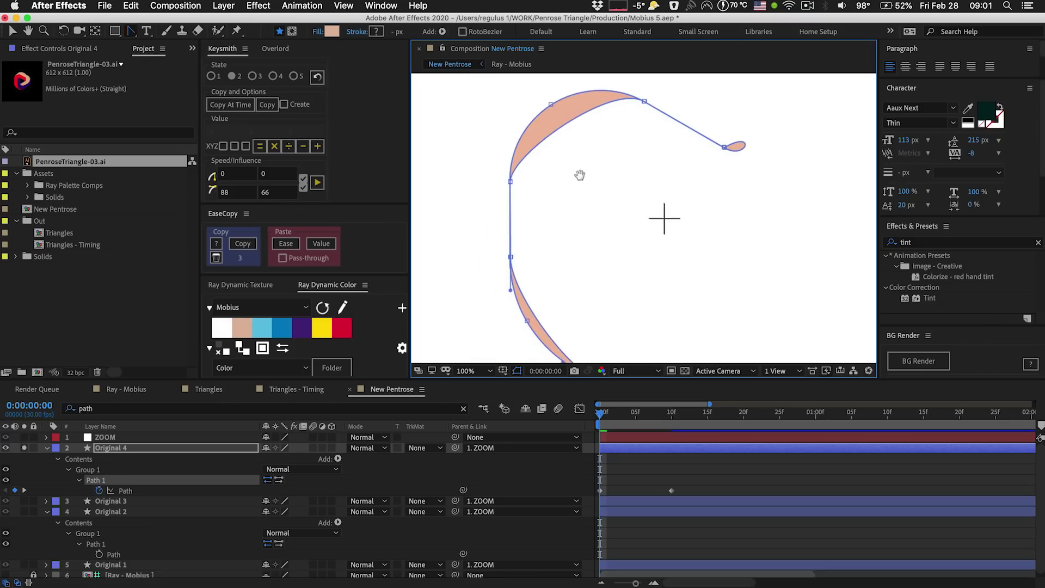
mouse_move(615, 417)
mouse_down()
mouse_move(657, 416)
mouse_move(600, 419)
mouse_up()
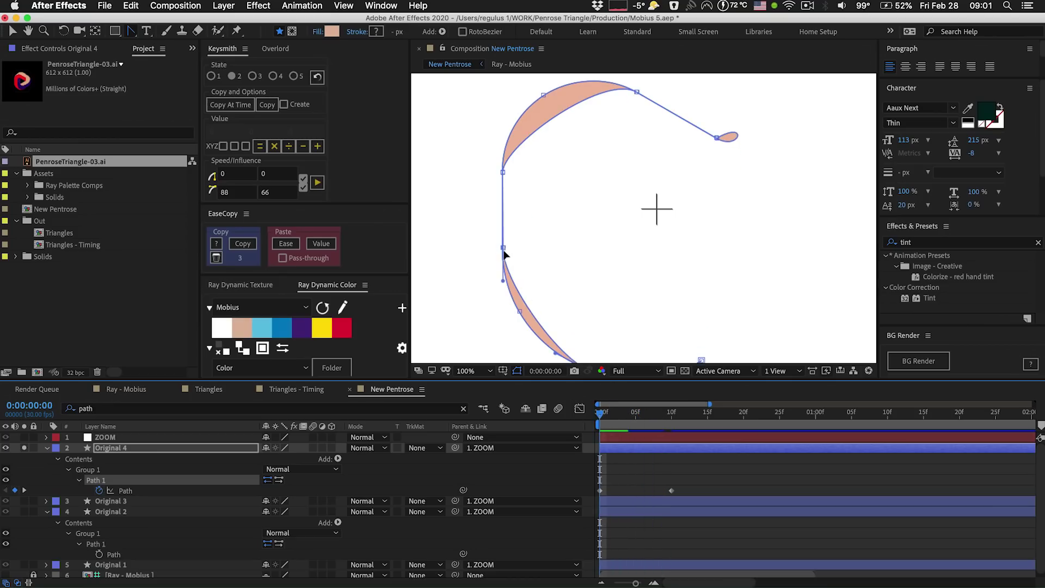
drag(504, 251, 518, 311)
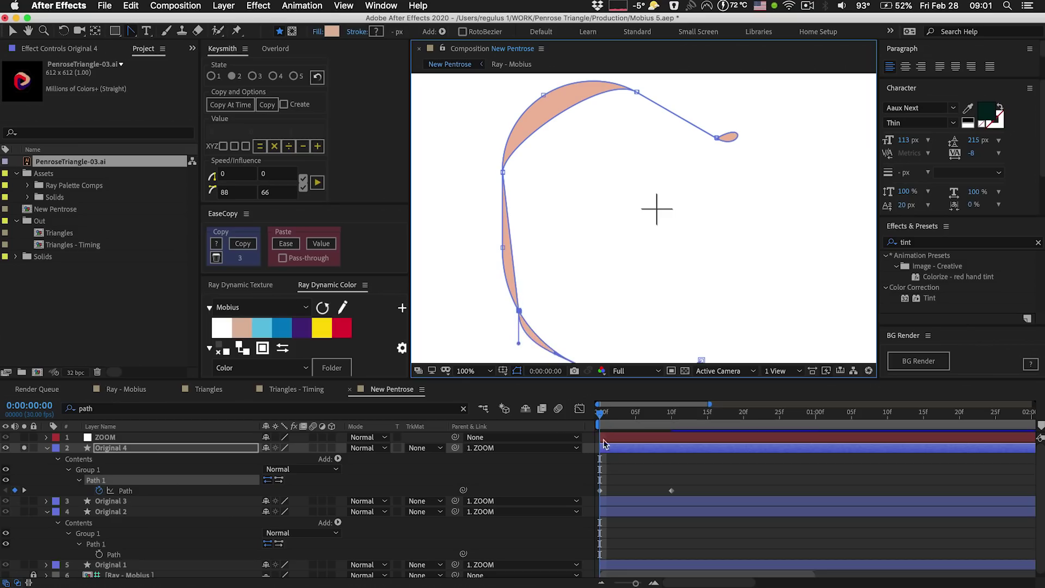
drag(613, 419, 635, 418)
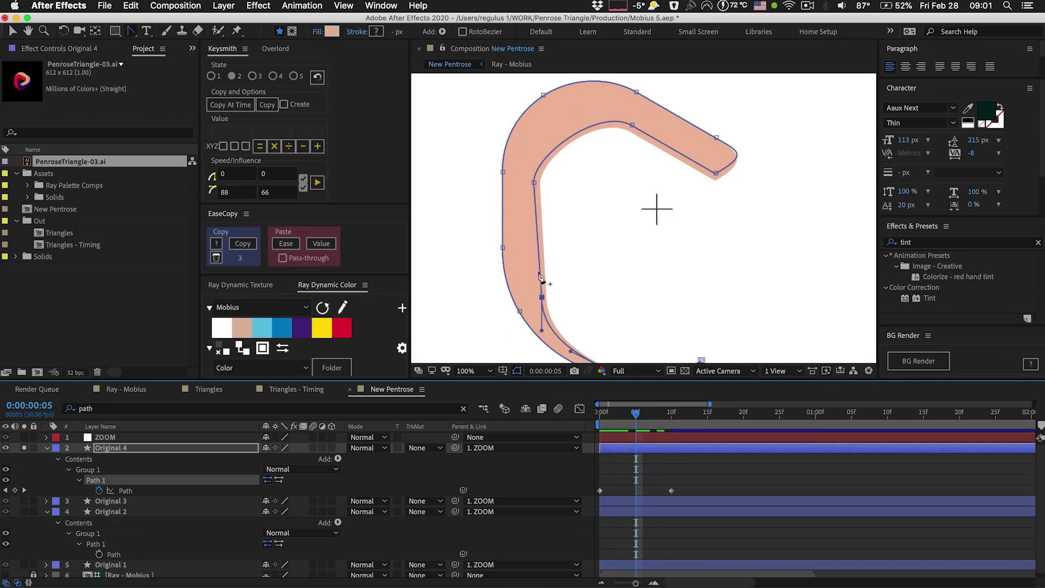
drag(617, 413, 601, 420)
drag(606, 475, 584, 497)
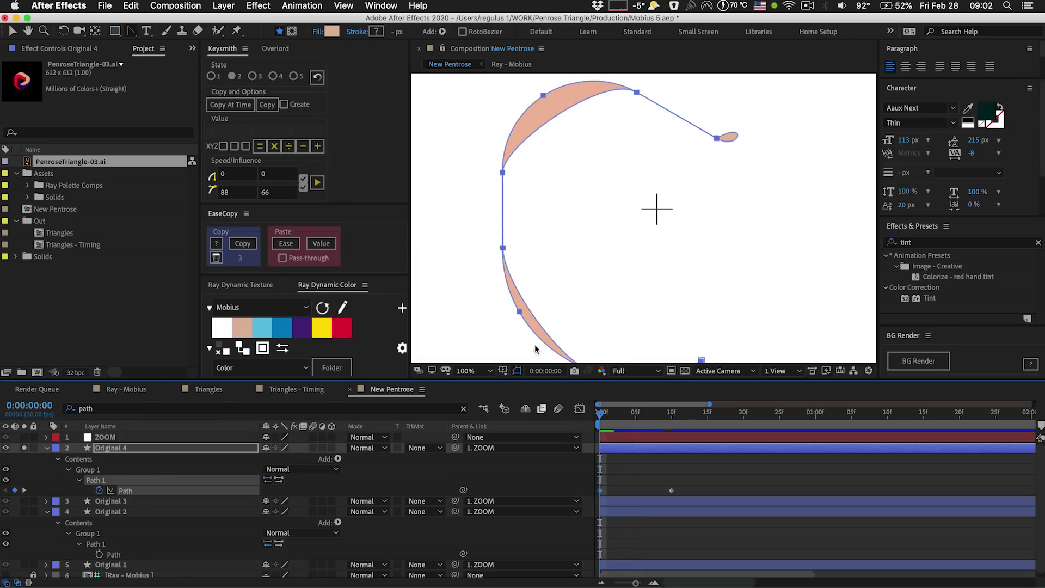
- At 0:00:00:00, collapse the Bezier handles at the tip of Original 4's upper arm into their path point
click(599, 286)
drag(755, 167, 690, 202)
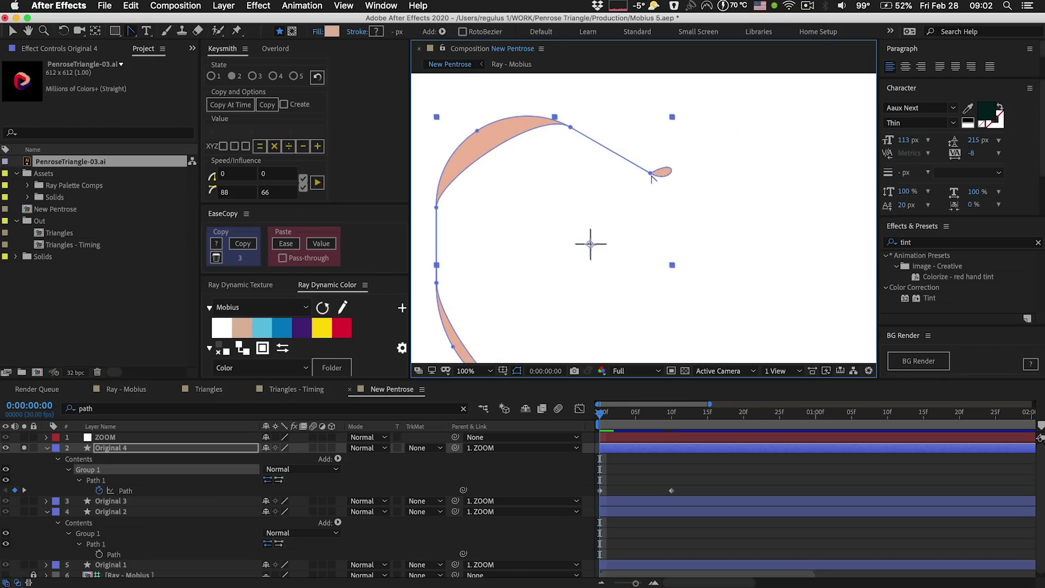
key(period)
drag(635, 181, 638, 227)
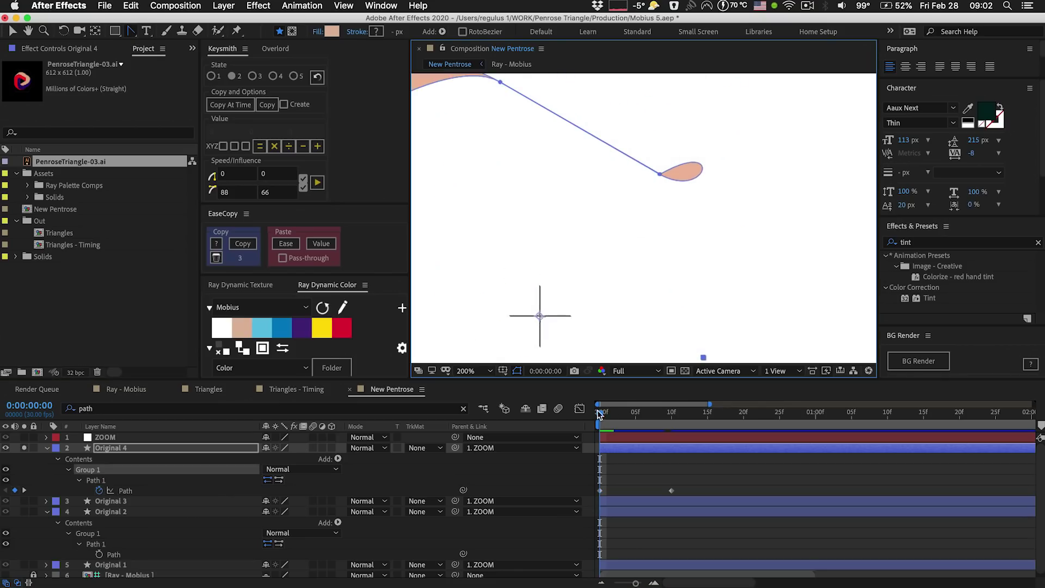
drag(599, 414, 651, 417)
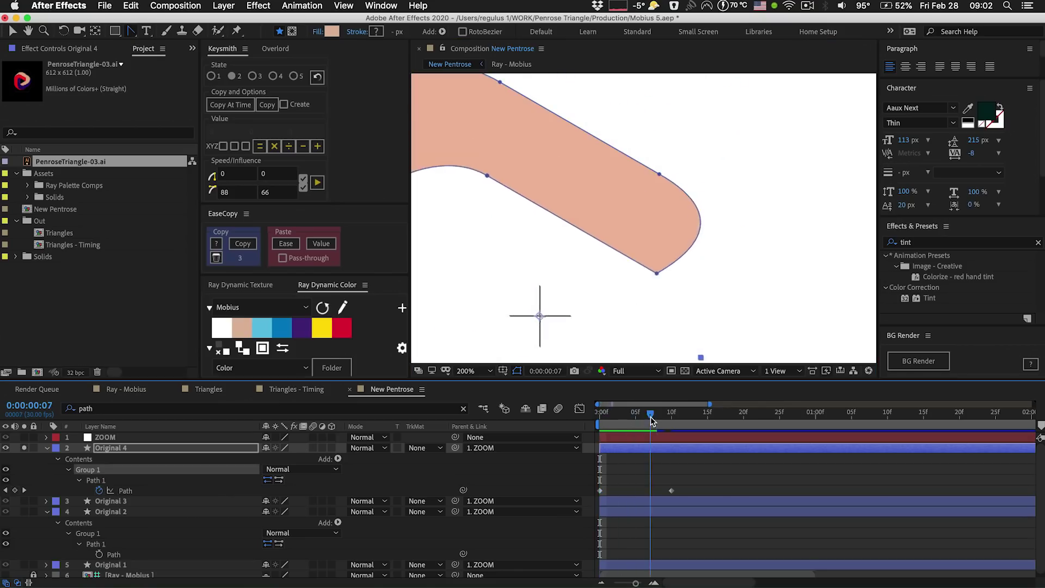
key(Home)
click(657, 175)
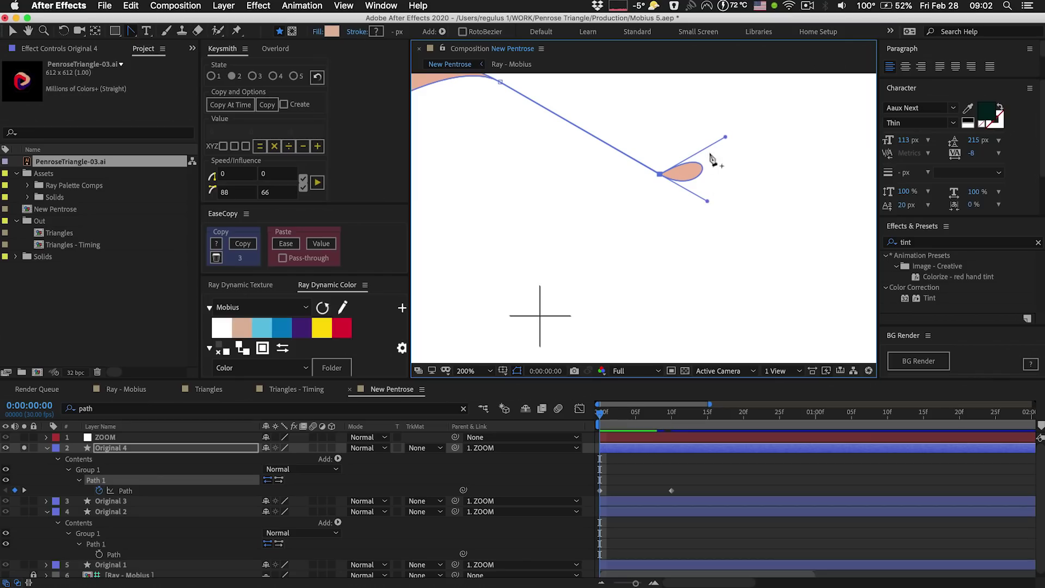
drag(726, 138, 663, 177)
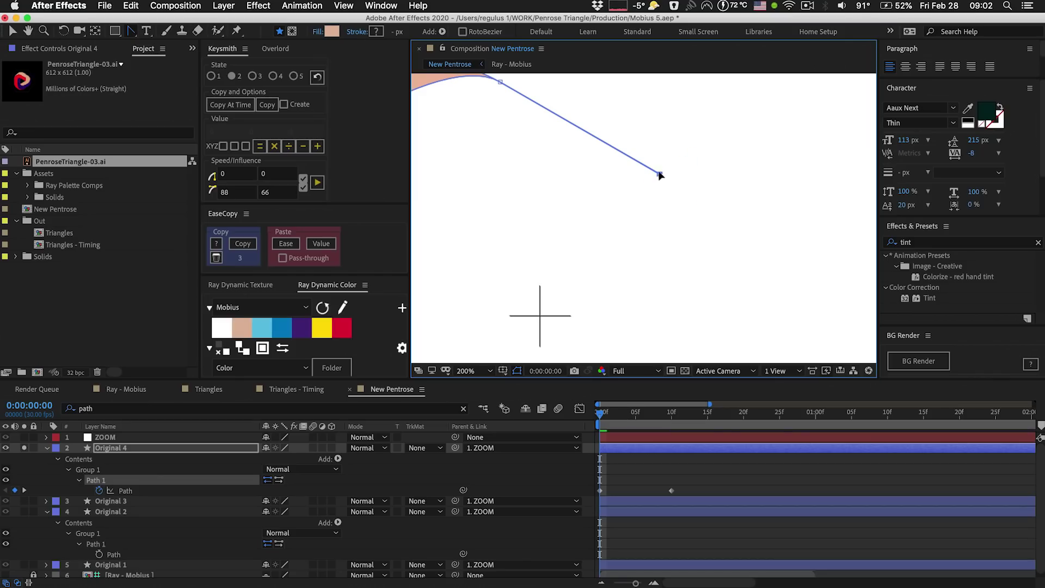
drag(611, 420, 597, 458)
- Adjust the Bezier handles at both ends of Original 4's inner upper curve so that it follows the outer curve
drag(451, 81, 628, 217)
drag(522, 267, 572, 136)
drag(457, 179, 489, 162)
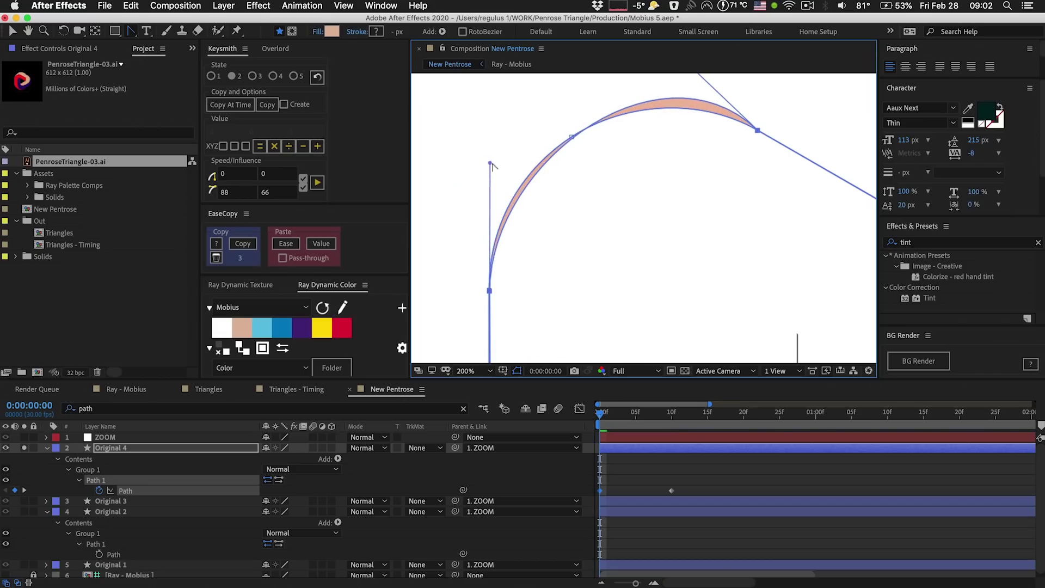
scroll(615, 147, up, 5)
drag(656, 120, 629, 144)
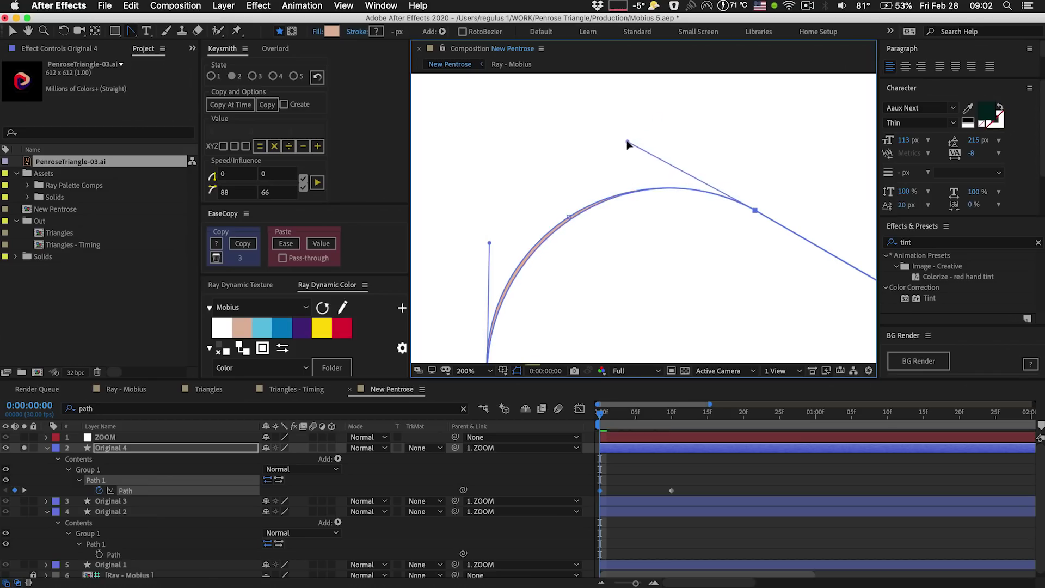
scroll(626, 144, down, 5)
scroll(626, 145, left, 2)
drag(529, 147, 527, 142)
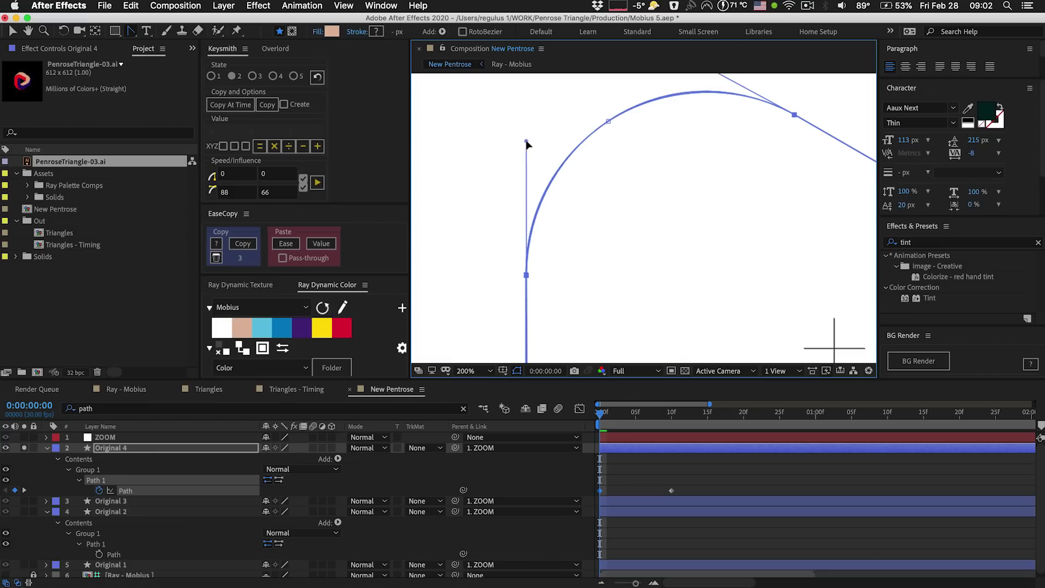
scroll(542, 164, up, 4)
scroll(546, 276, down, 5)
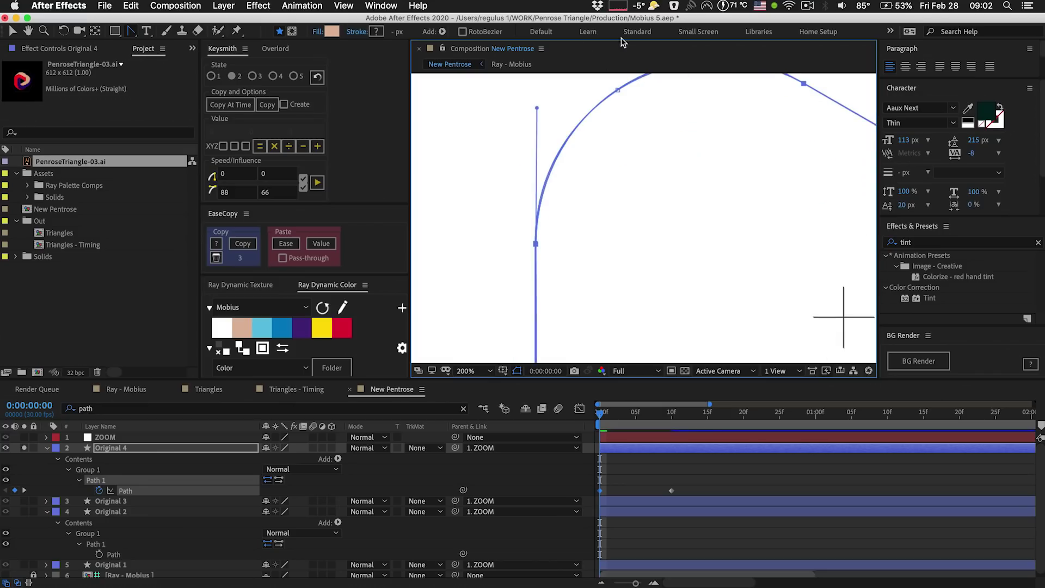
- Lengthen the Bezier handle of the inner point on Original 4's bottom curve so that the inner edge follows the outer edge
drag(570, 272, 573, 81)
drag(572, 287, 563, 181)
scroll(562, 181, down, 2)
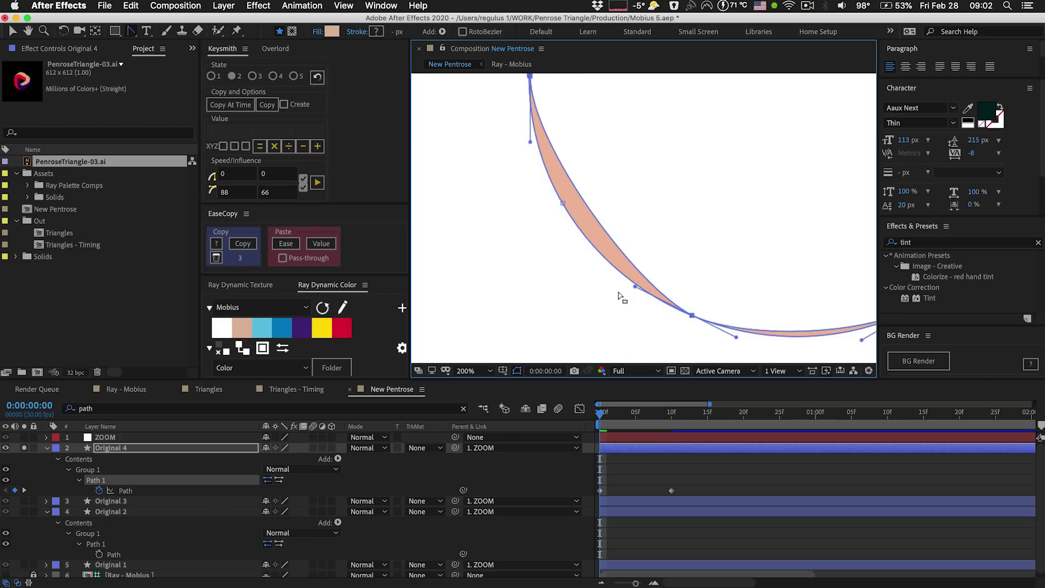
drag(635, 285, 558, 260)
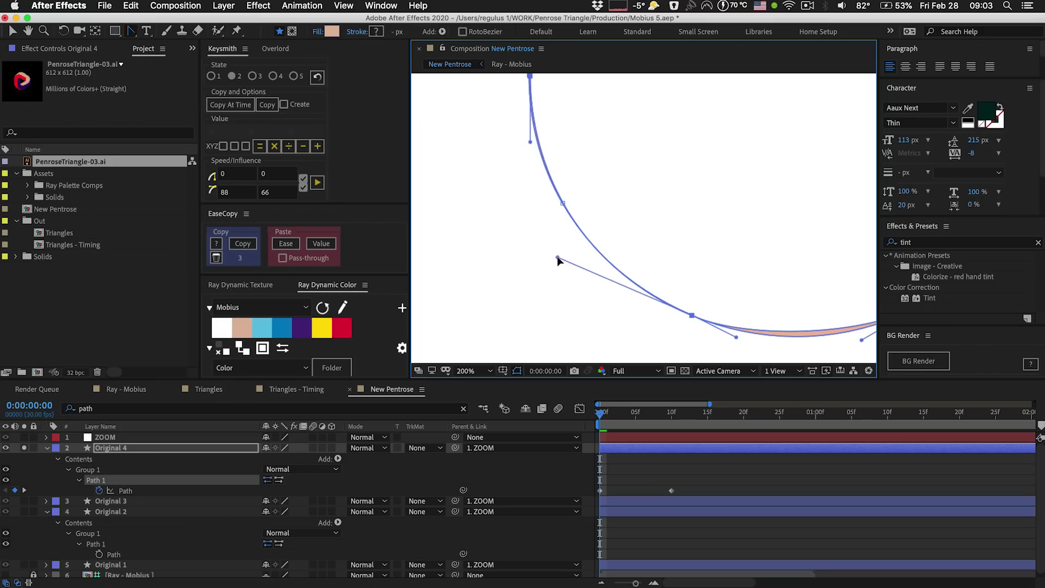
scroll(656, 225, right, 5)
scroll(651, 228, down, 3)
drag(725, 268, 698, 282)
- Deselect the path and examine the whole collapsed outline of Original 4 for remaining gaps
key(slash)
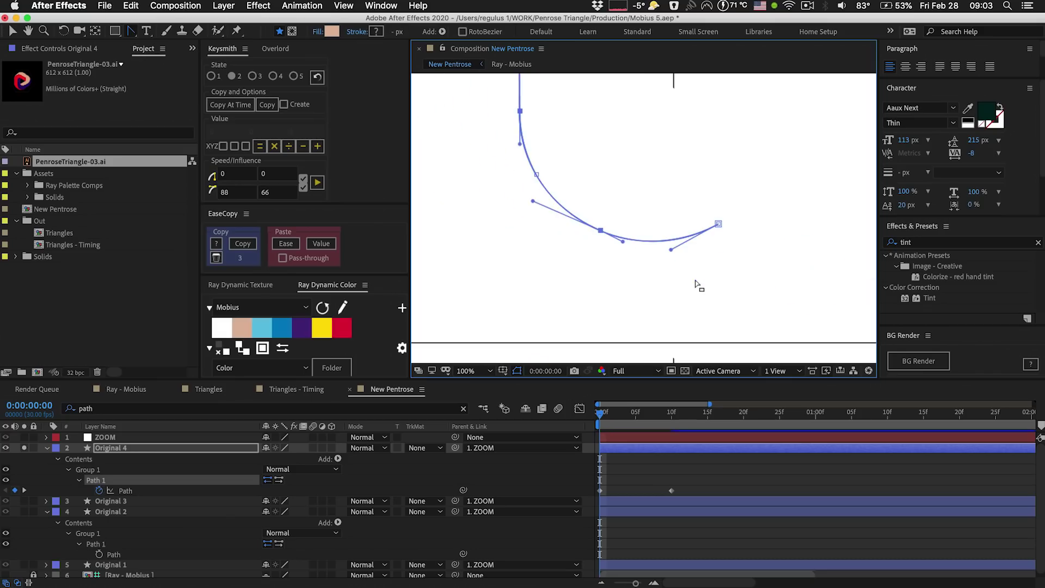
key(comma)
drag(607, 211, 605, 261)
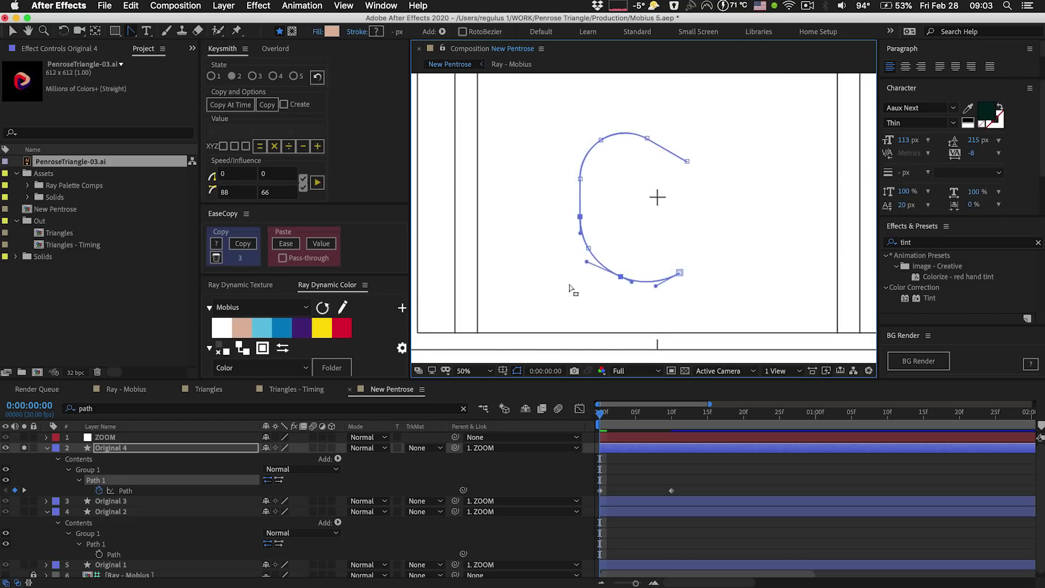
click(487, 482)
key(v)
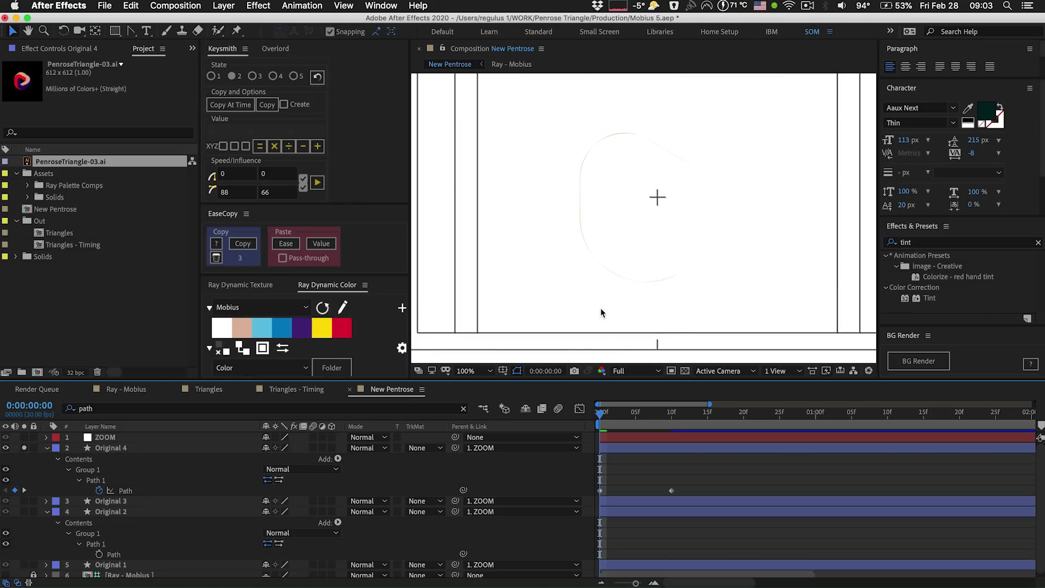
key(period)
drag(511, 187, 501, 218)
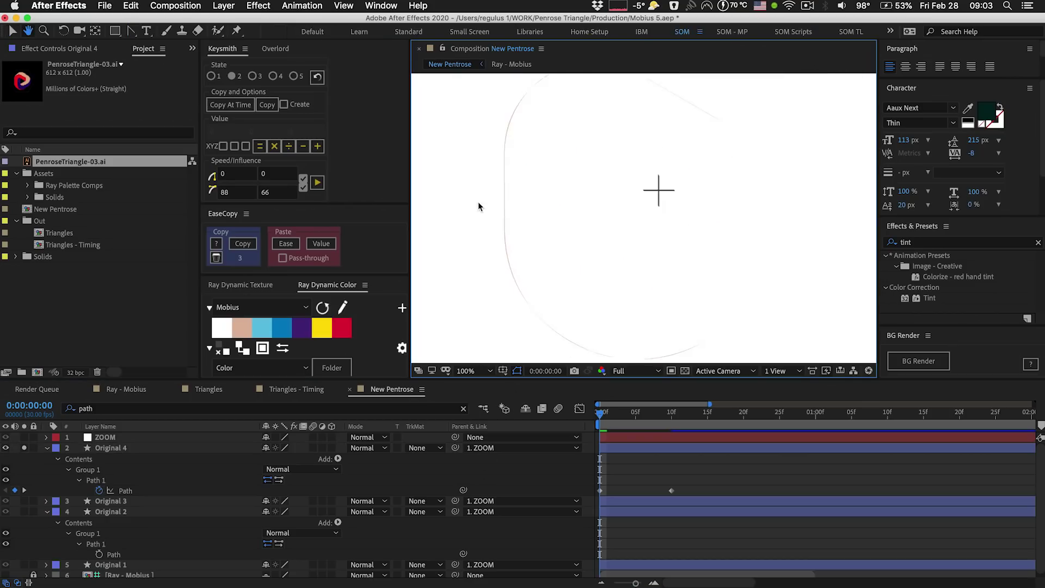
key(comma)
drag(571, 269, 570, 253)
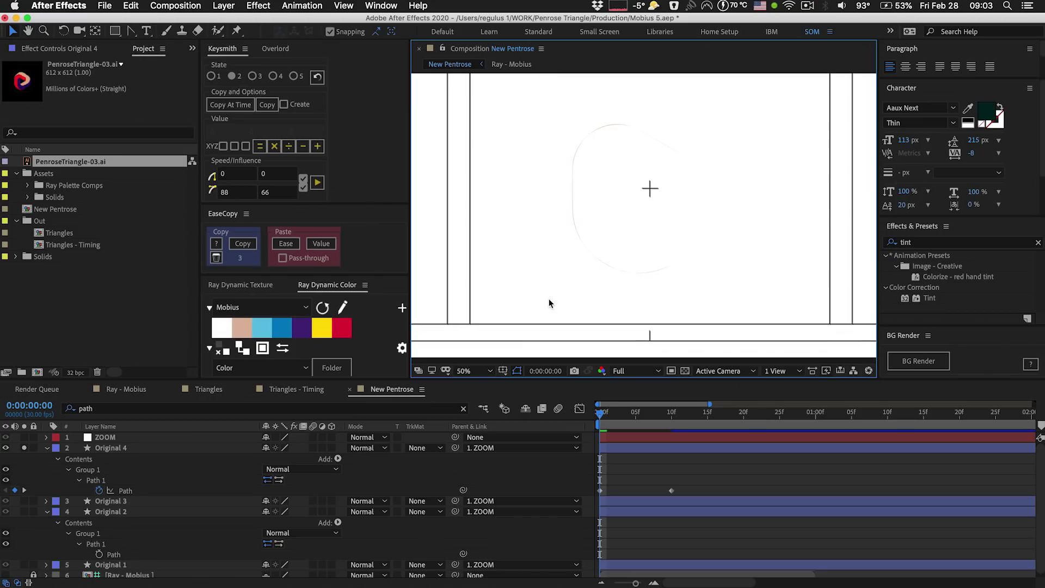
- Clear the timeline's property filter, collapse all layers and reveal only the ZOOM layer's Scale
key(super+a)
key(u)
click(110, 508)
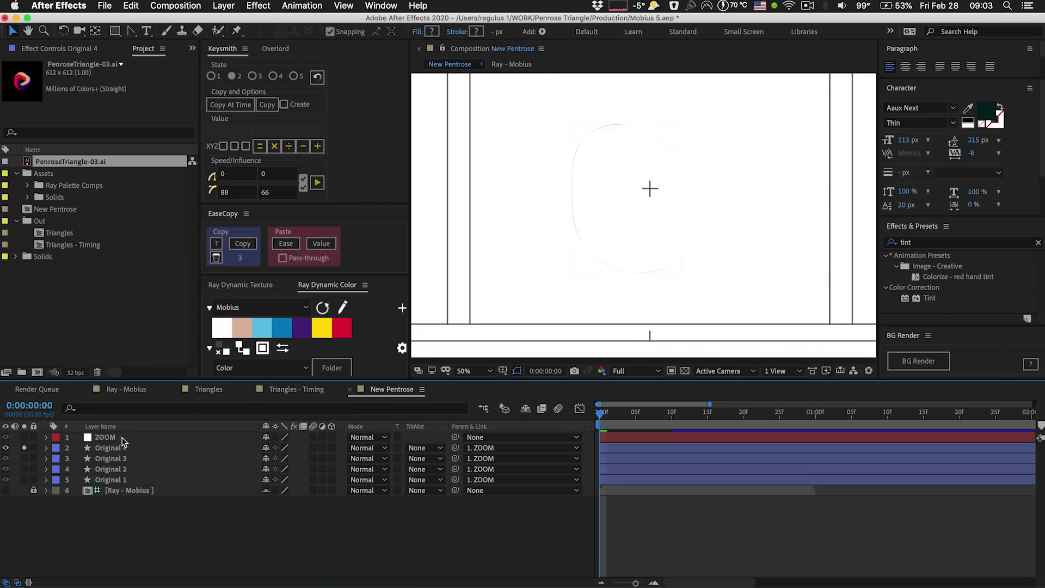
click(123, 441)
key(s)
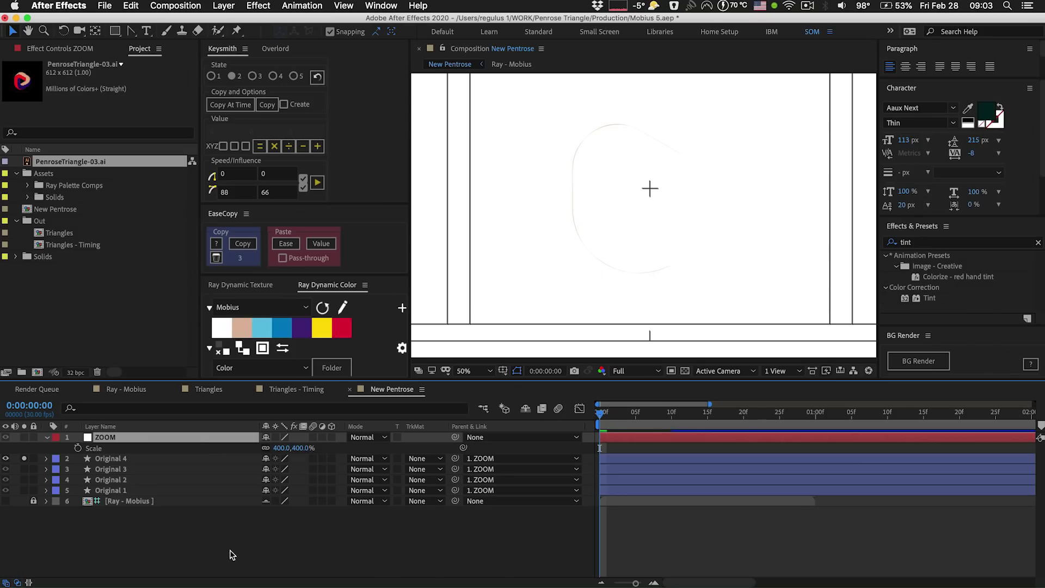
click(230, 550)
- Double the New Pentrose composition's width to 7680 px with the aspect ratio locked to 16:9
key(super+k)
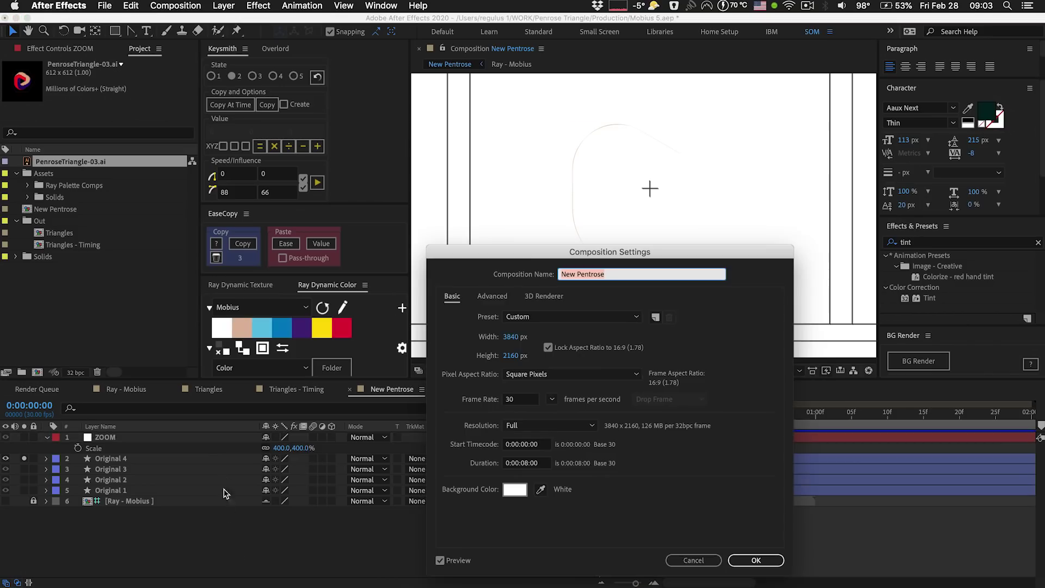
click(513, 337)
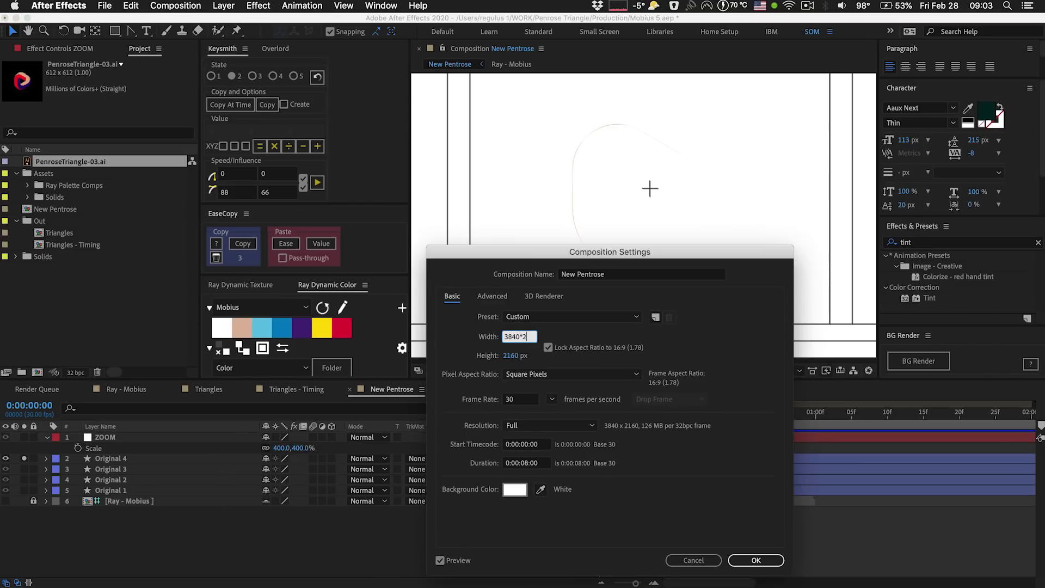
text(*2)
click(762, 559)
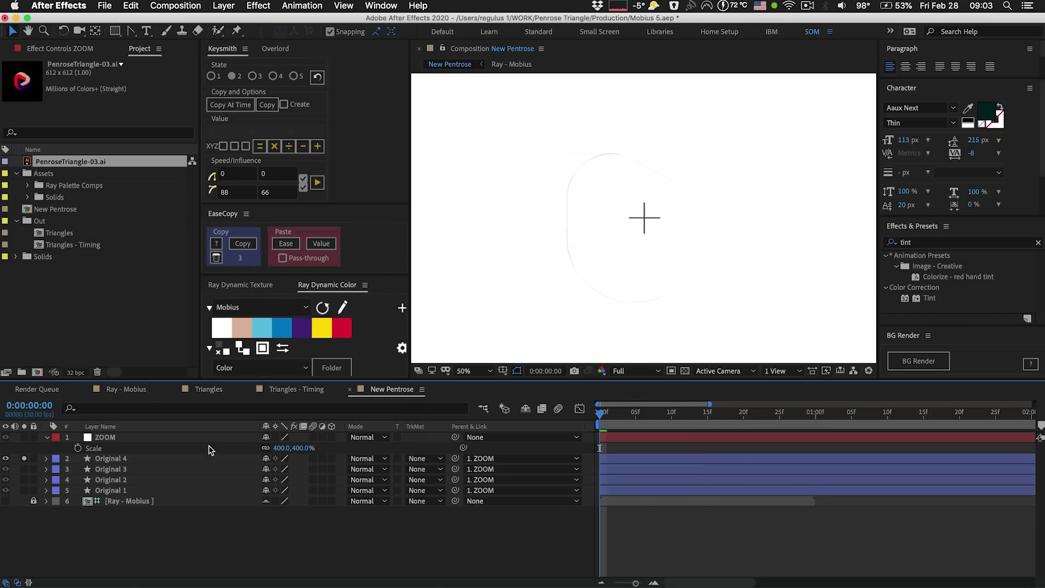
- Double the ZOOM layer's Scale to 800%, keeping the viewer resolution at Full
click(303, 447)
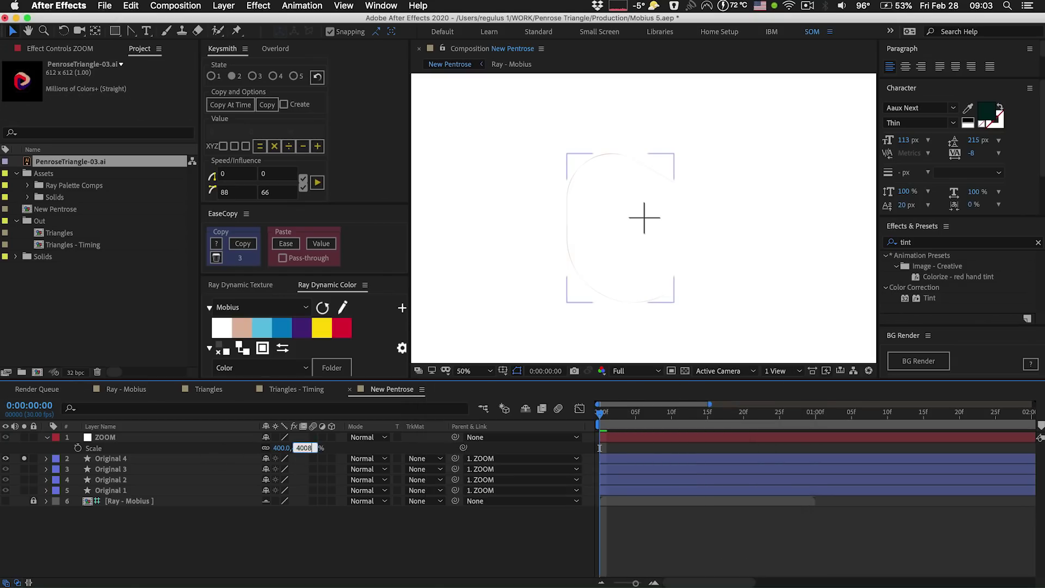
text(*2)
key(Return)
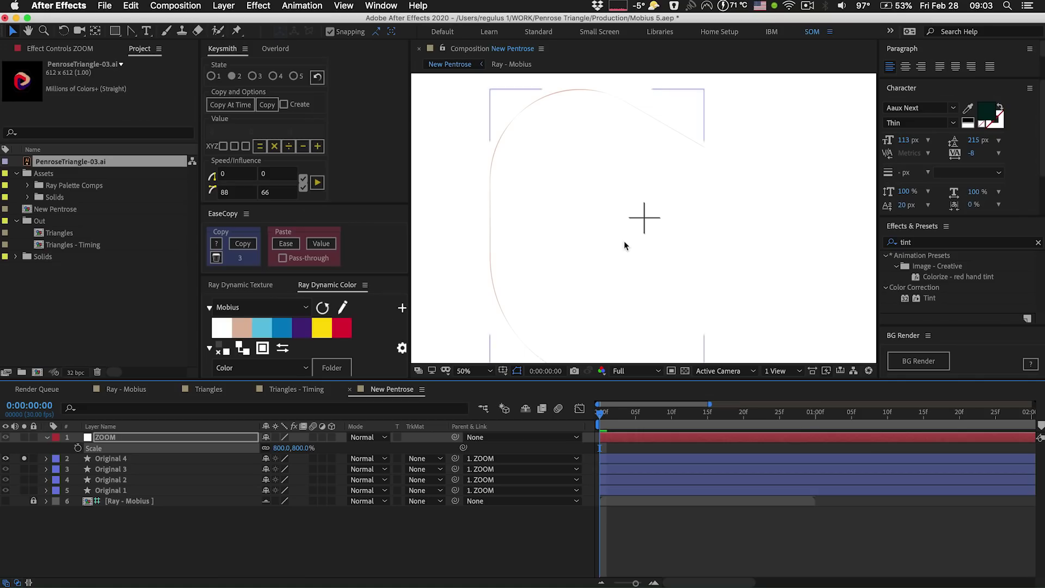
click(630, 370)
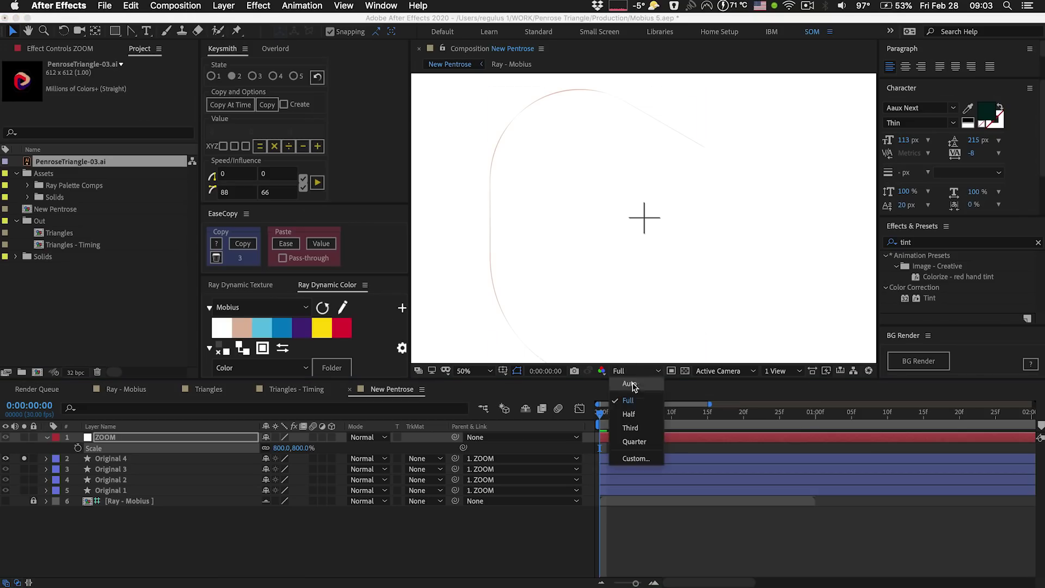
click(526, 514)
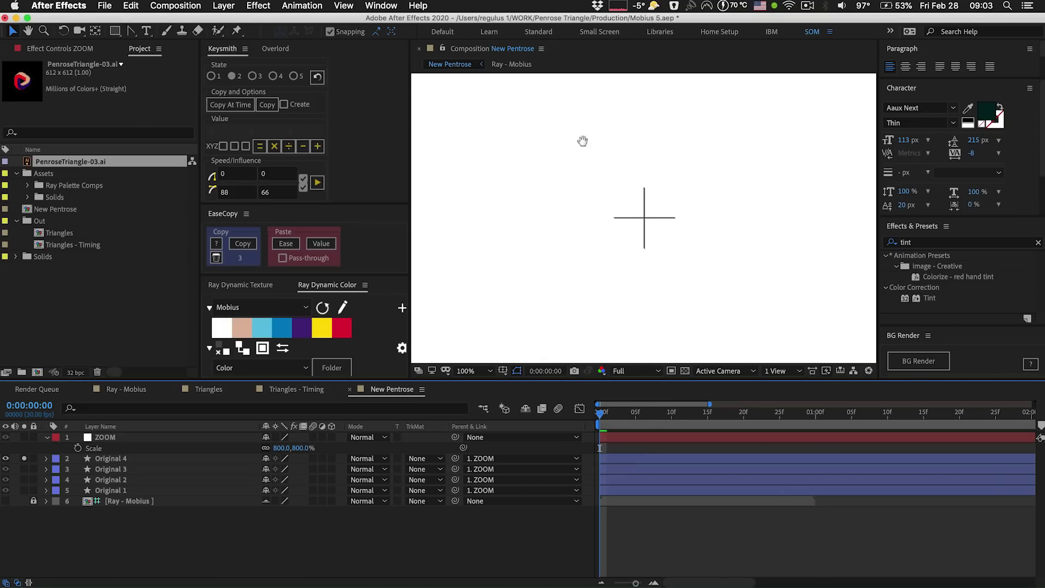
- Refine the Bezier handle at the right end of Original 4's inner upper curve to match the outer edge
scroll(584, 229, up, 2)
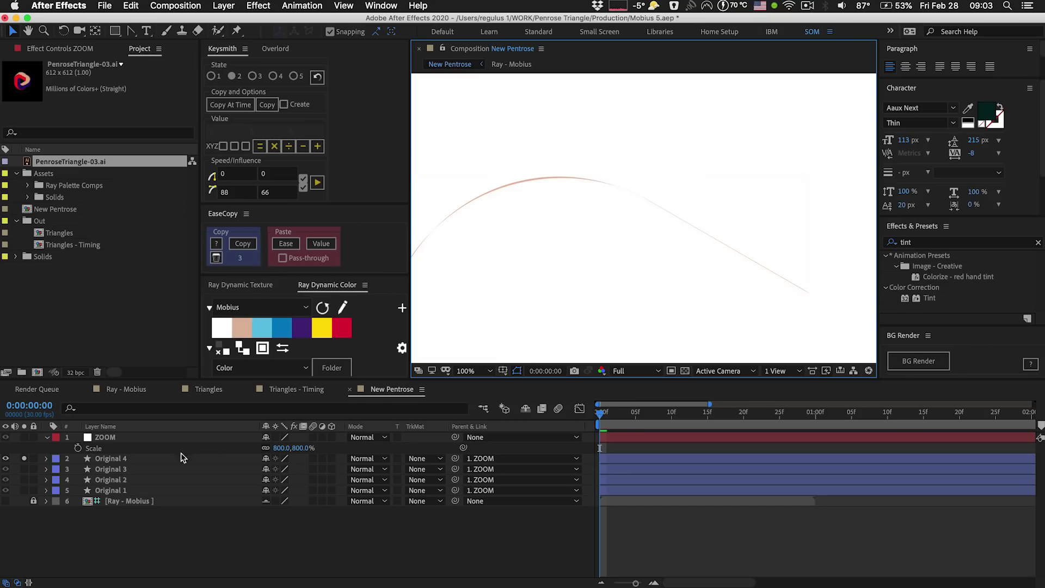
click(144, 456)
drag(507, 201, 551, 207)
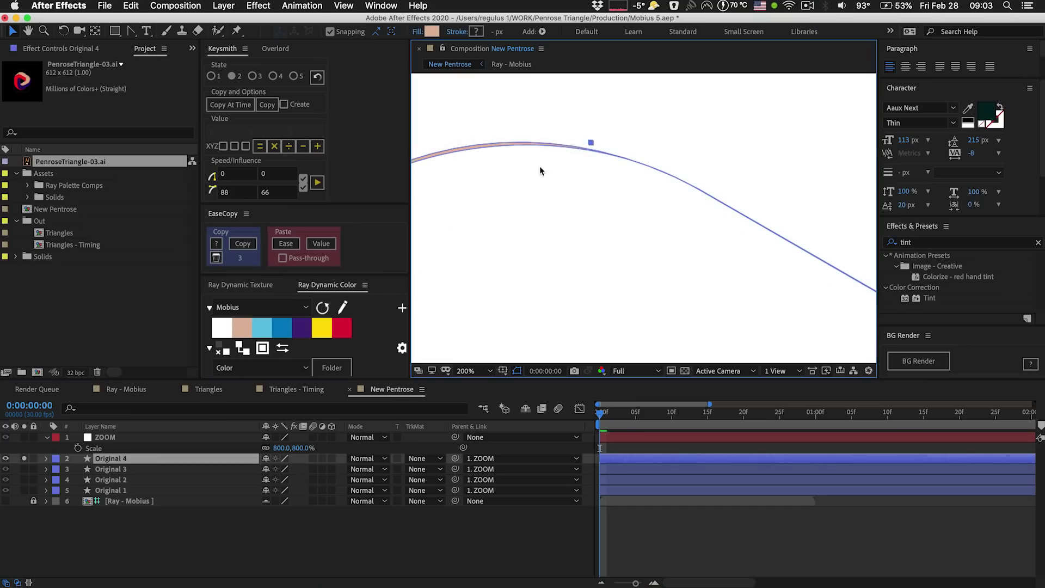
click(131, 31)
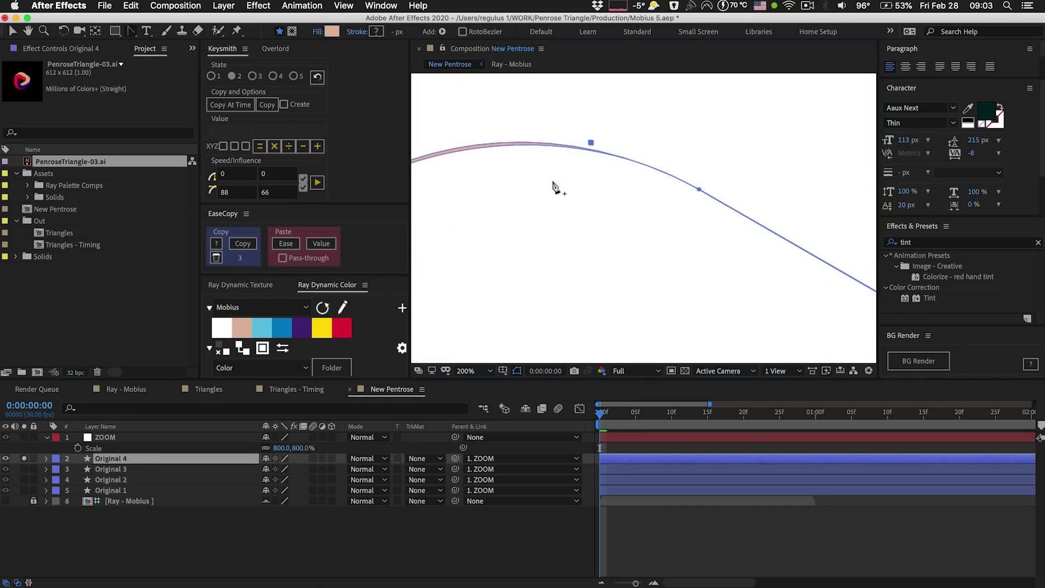
click(698, 189)
drag(584, 124, 566, 118)
- Halve the New Pentrose composition's width to 3840 px with the aspect ratio locked to 16:9
key(super+k)
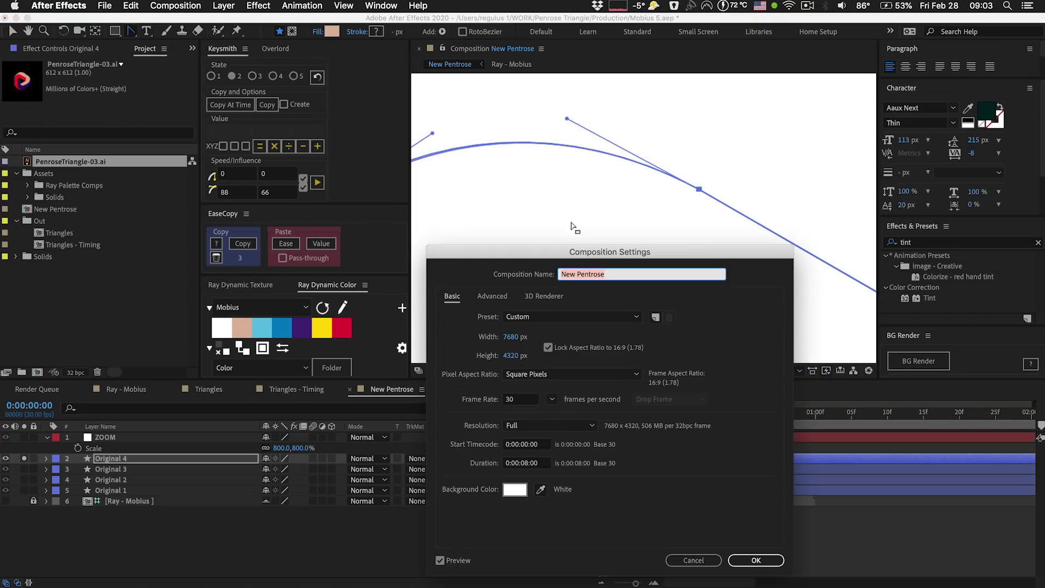
click(506, 337)
key(Right)
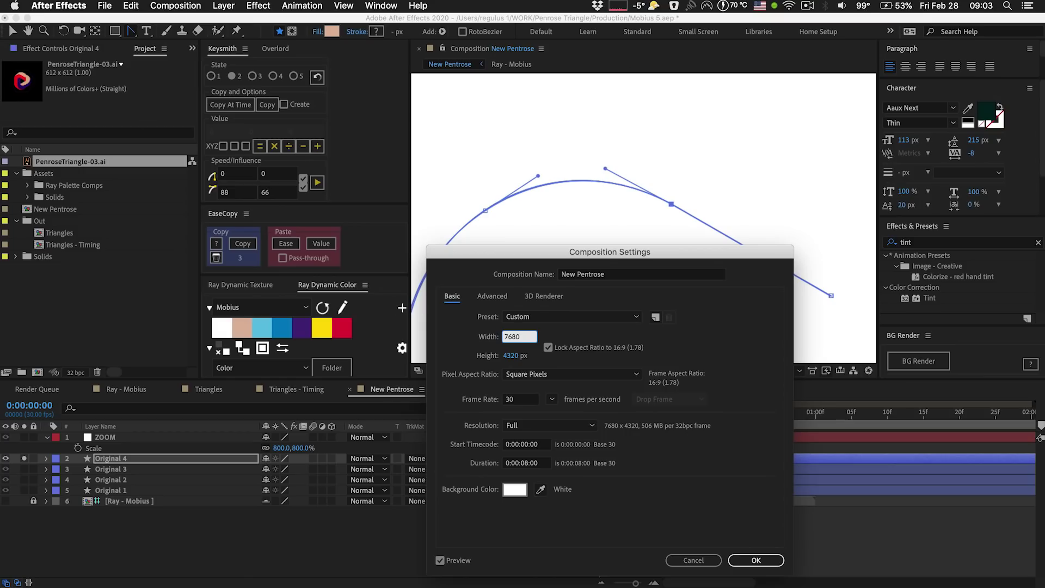
key(Return)
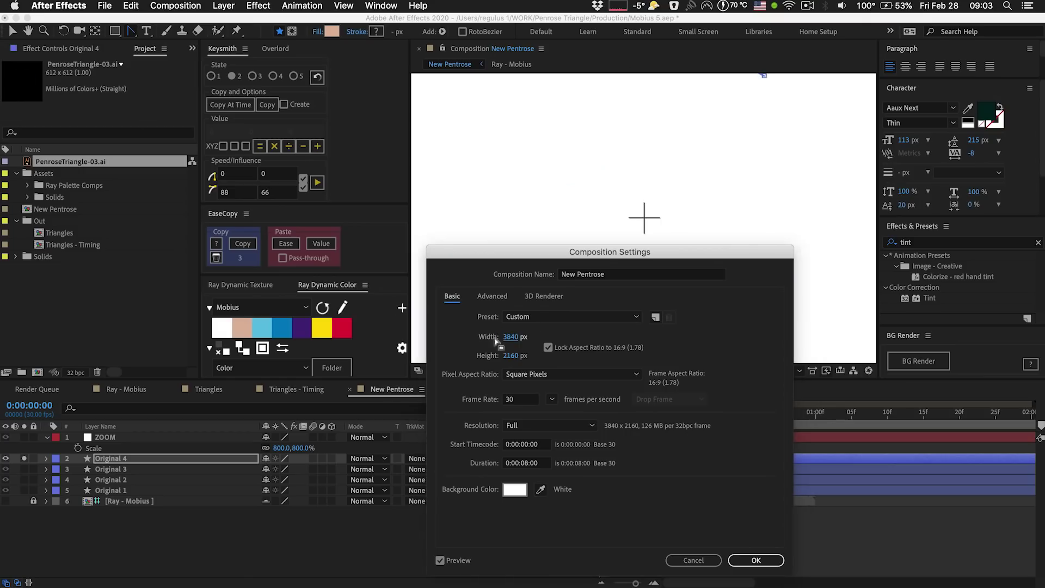
key(Return)
- Halve the ZOOM layer's Scale to 400%, clear the layer selection and return to the Selection tool
click(303, 449)
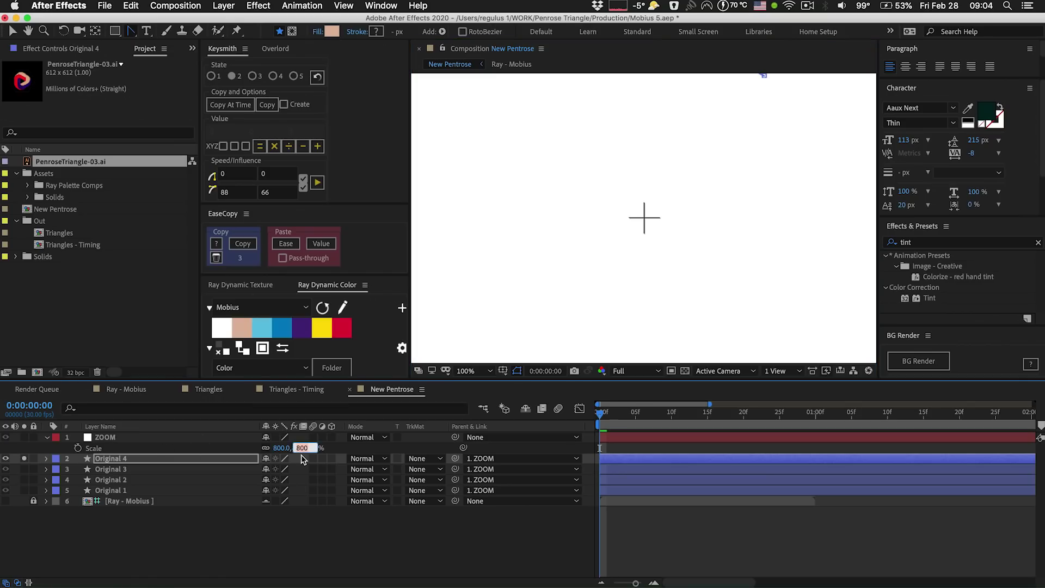
key(Right)
text(/2)
key(Return)
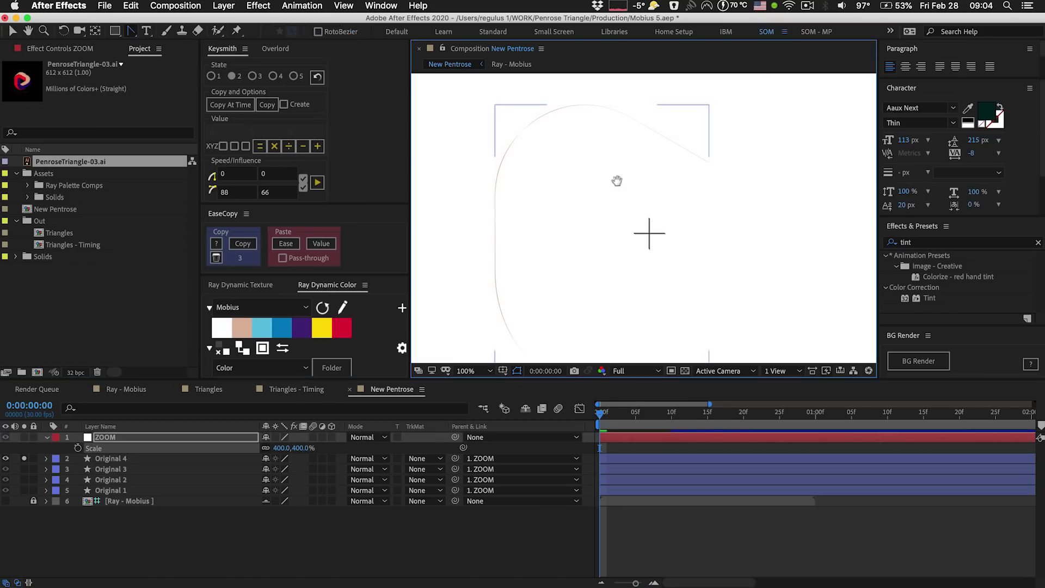
click(307, 518)
key(v)
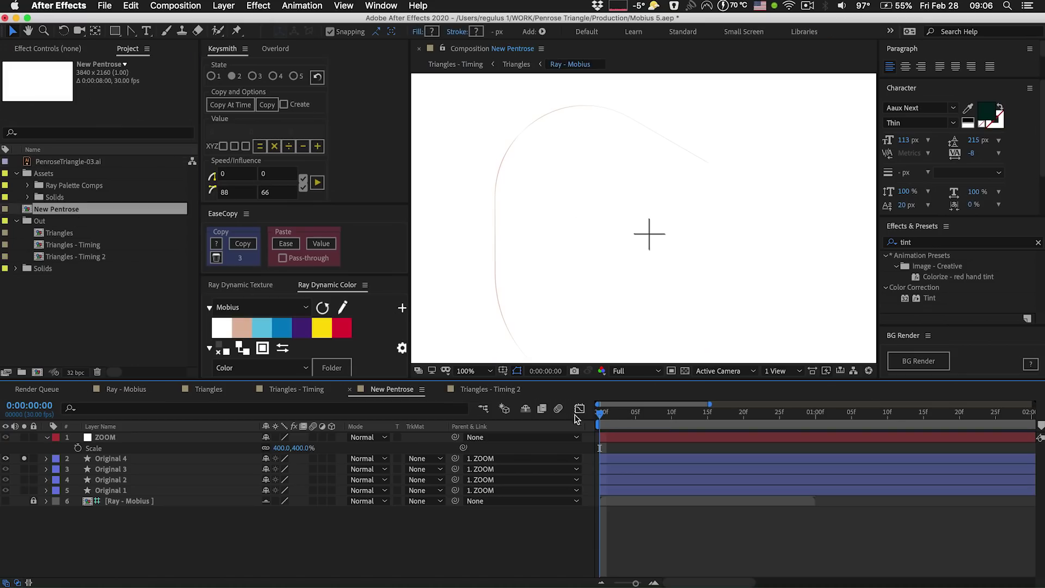
- Scrub through the first 16 frames with Original 4 selected to review its growth from the outer edge
mouse_move(601, 413)
mouse_down()
mouse_move(674, 413)
mouse_move(580, 442)
mouse_move(643, 412)
mouse_move(599, 413)
mouse_move(737, 413)
mouse_move(622, 413)
mouse_move(701, 412)
mouse_up()
click(154, 463)
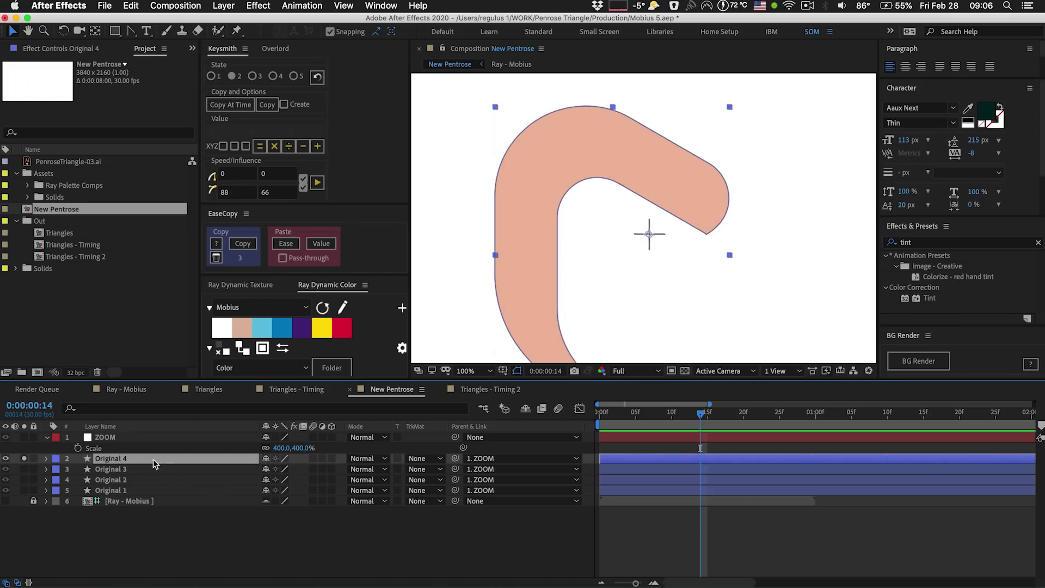
drag(596, 418, 715, 394)
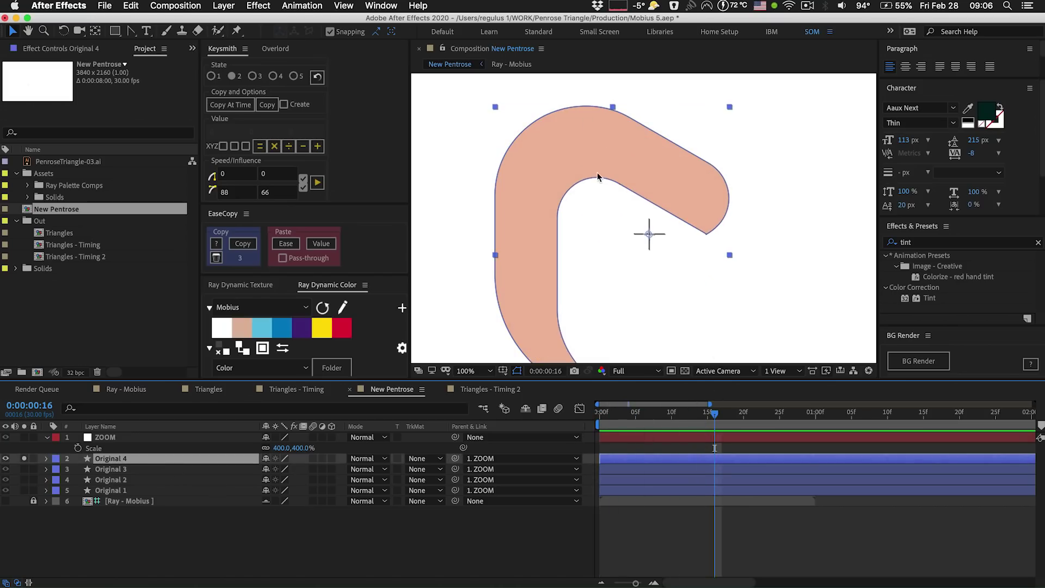
drag(658, 416, 614, 413)
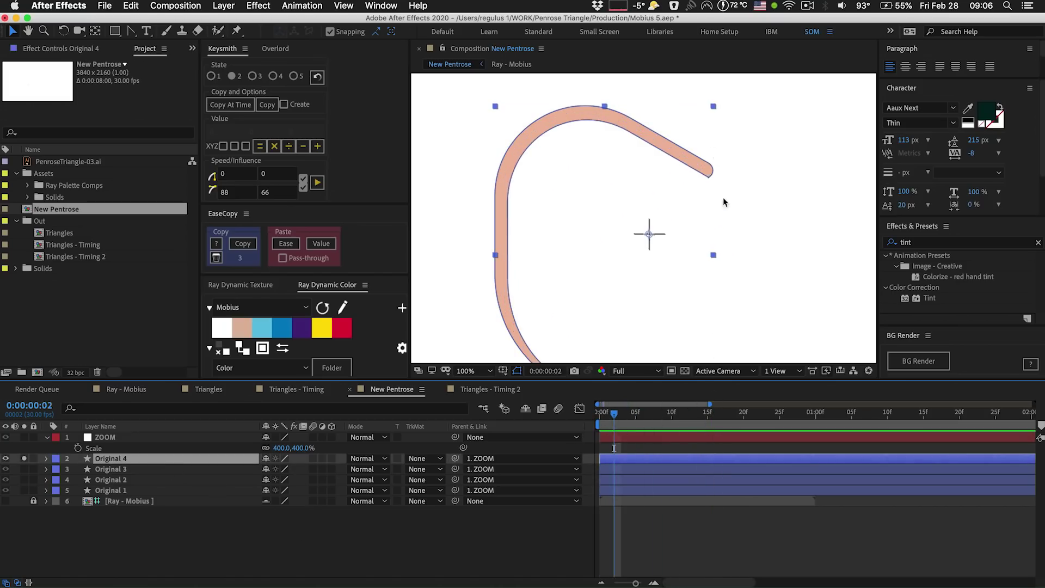
click(662, 143)
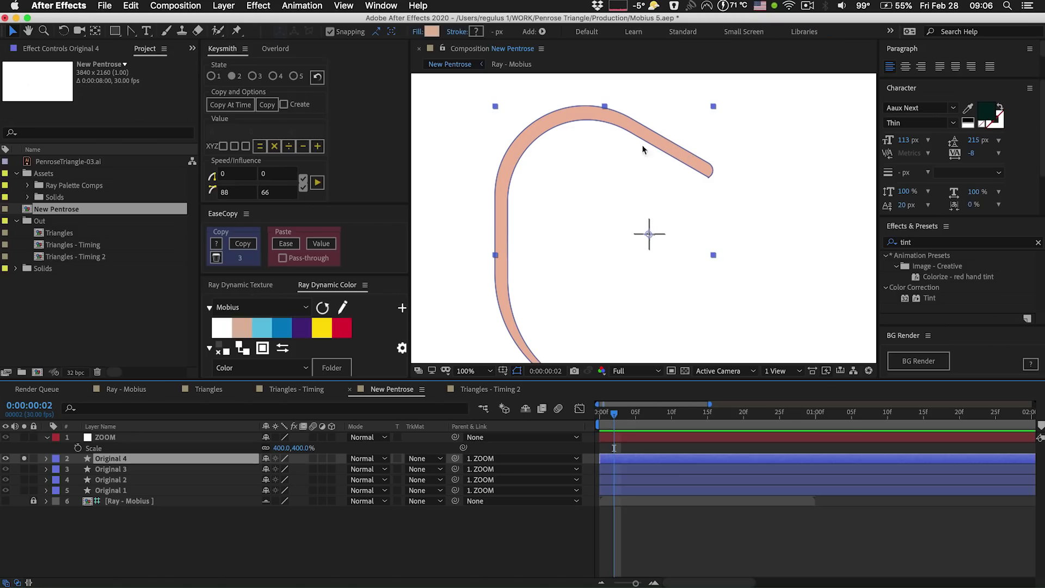
mouse_move(622, 417)
mouse_down()
mouse_move(635, 414)
mouse_move(606, 437)
mouse_move(678, 409)
mouse_move(633, 424)
mouse_move(688, 428)
mouse_move(600, 447)
mouse_move(665, 456)
mouse_up()
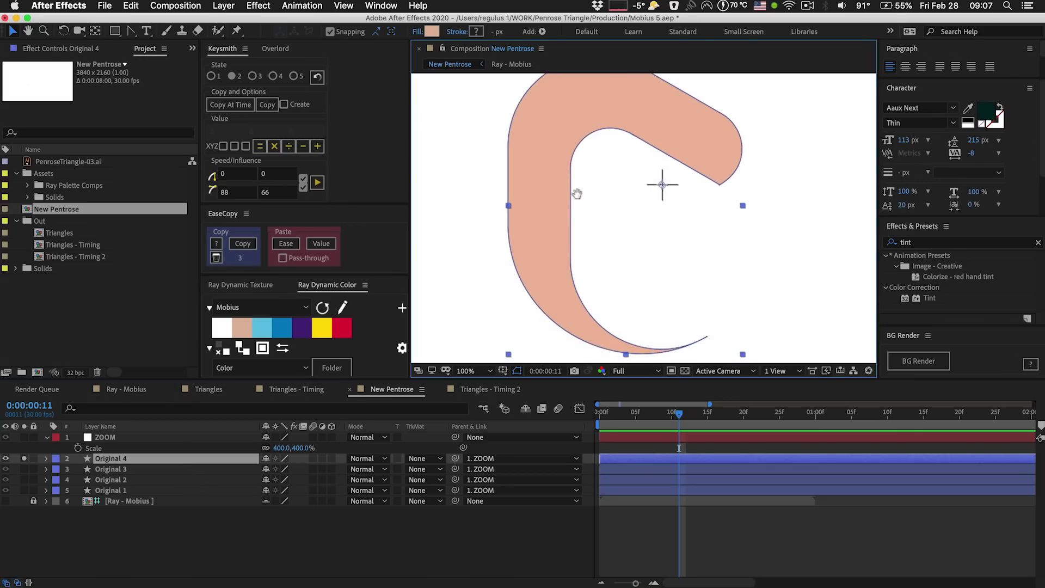
drag(626, 192, 608, 216)
click(118, 525)
click(117, 461)
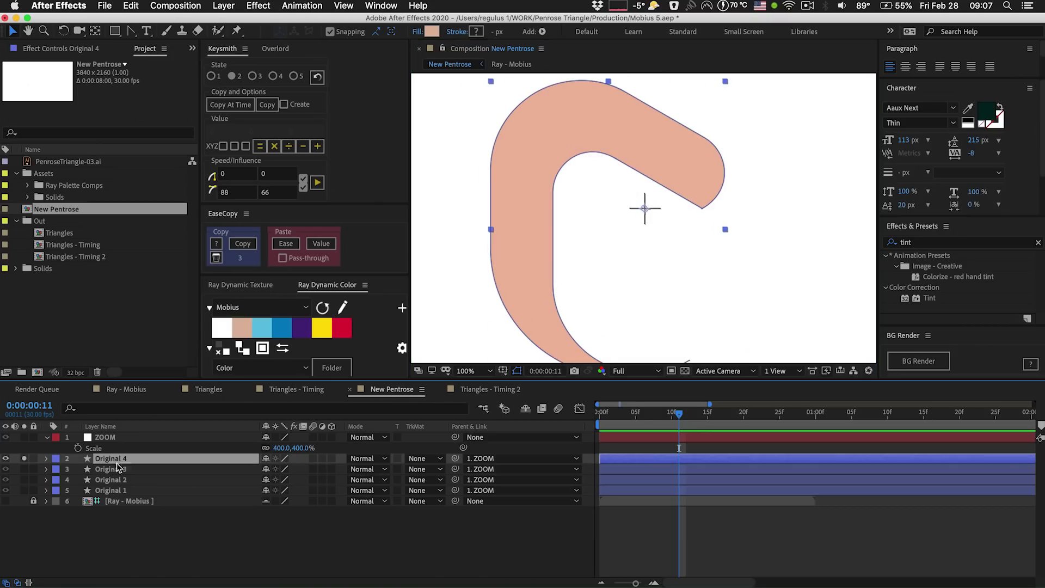
drag(527, 242, 540, 271)
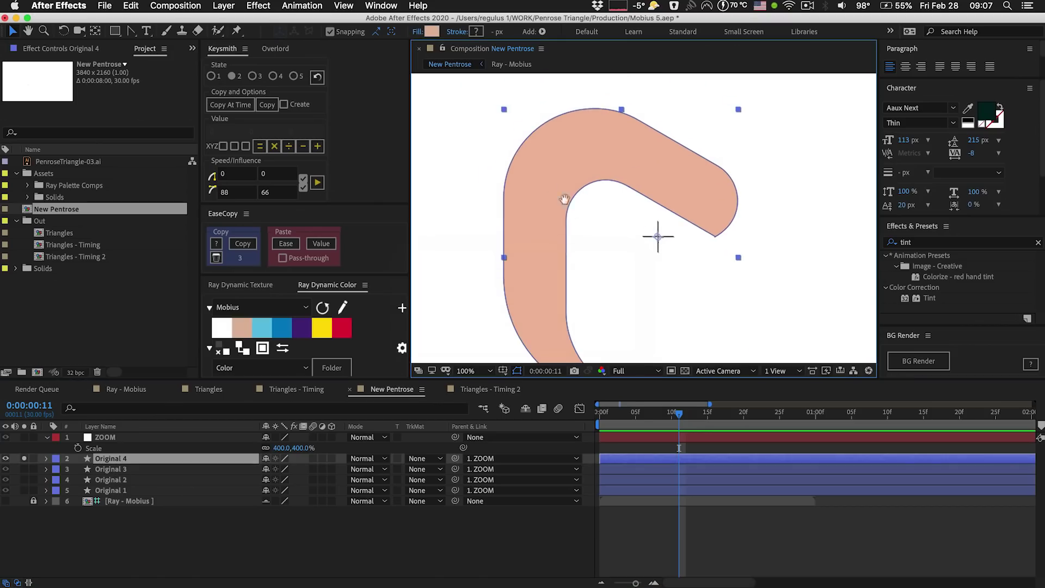
drag(564, 199, 565, 229)
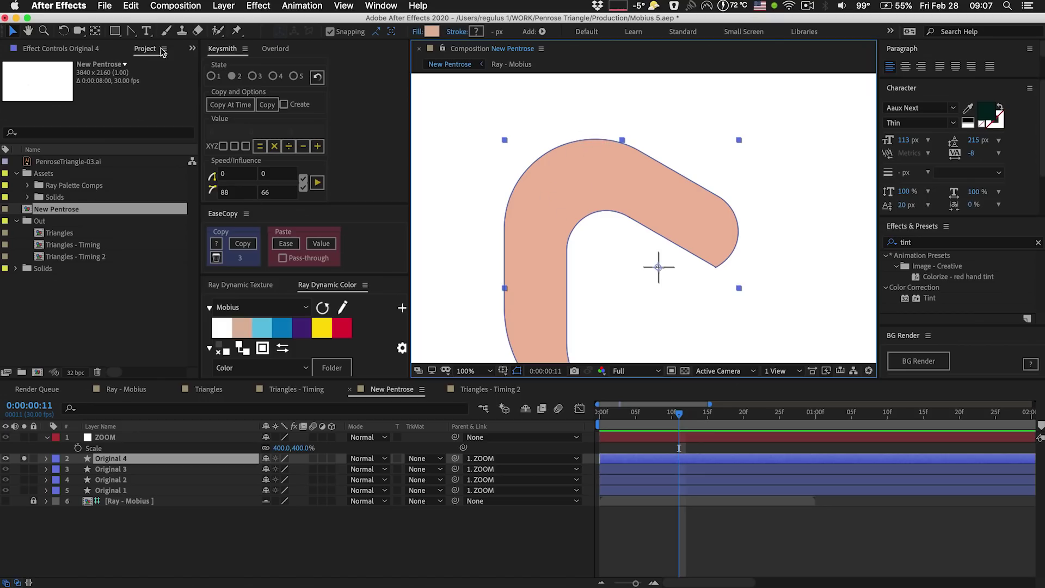
- Switch to Illustrator and move the tan copy's outer anchor at the end of the upper curve onto the matching inner anchor
key(super+Tab)
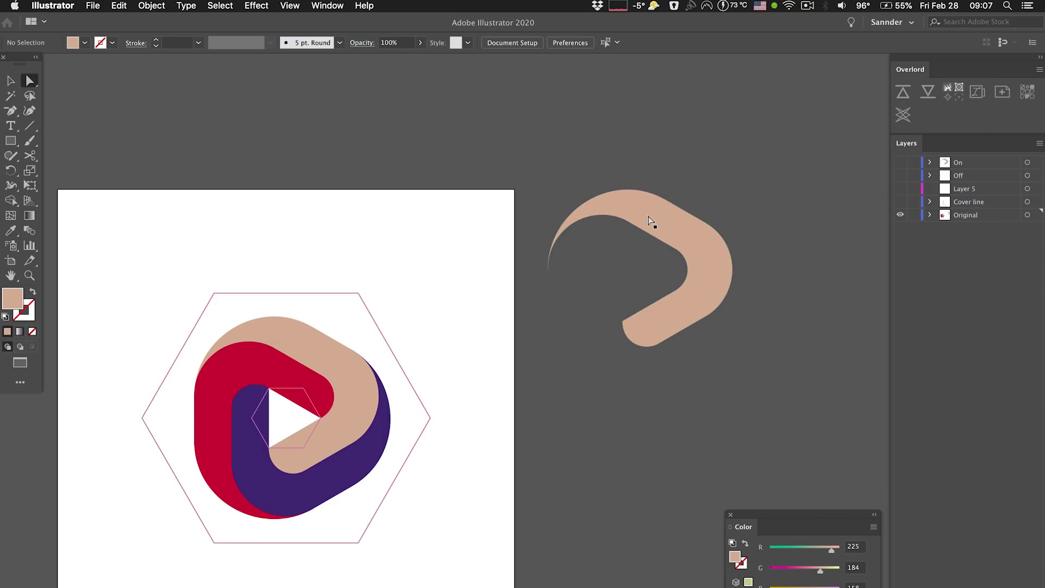
scroll(648, 217, up, 5)
click(631, 209)
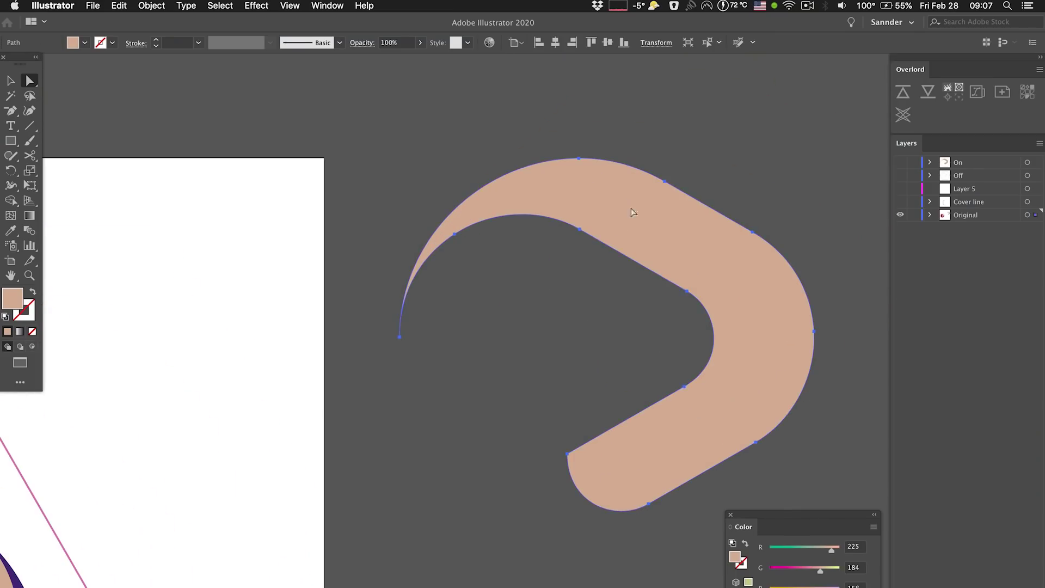
drag(665, 181, 578, 231)
key(super+z)
click(672, 179)
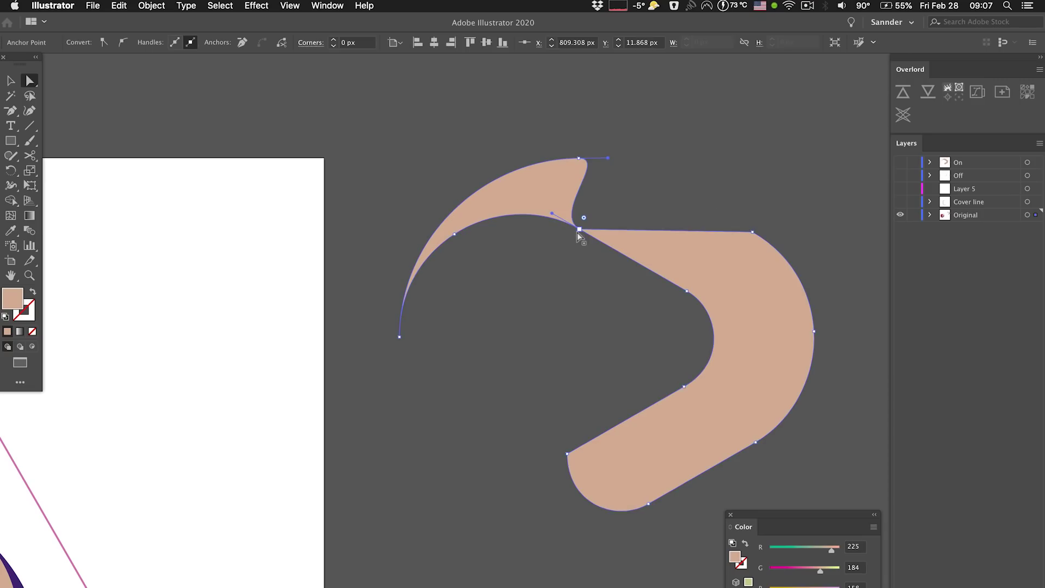
- Move the outer anchor at the far end of the copy's straight section onto the inner anchor and check the collapsed line
drag(750, 233, 687, 292)
key(super+equal)
key(super+equal)
key(super+equal)
key(super+equal)
drag(536, 357, 550, 324)
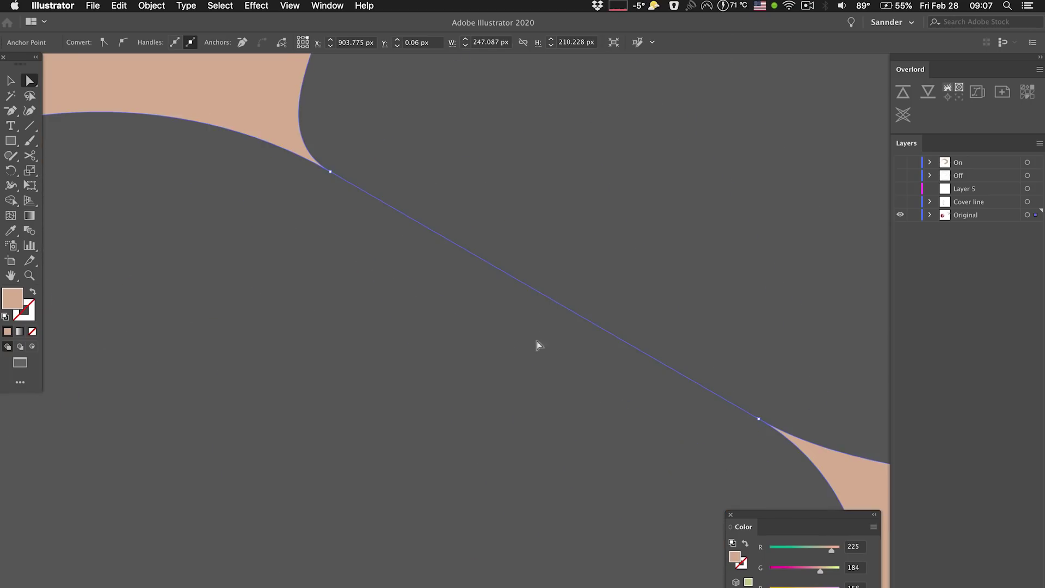
click(519, 373)
drag(459, 269, 684, 417)
key(super+minus)
key(super+minus)
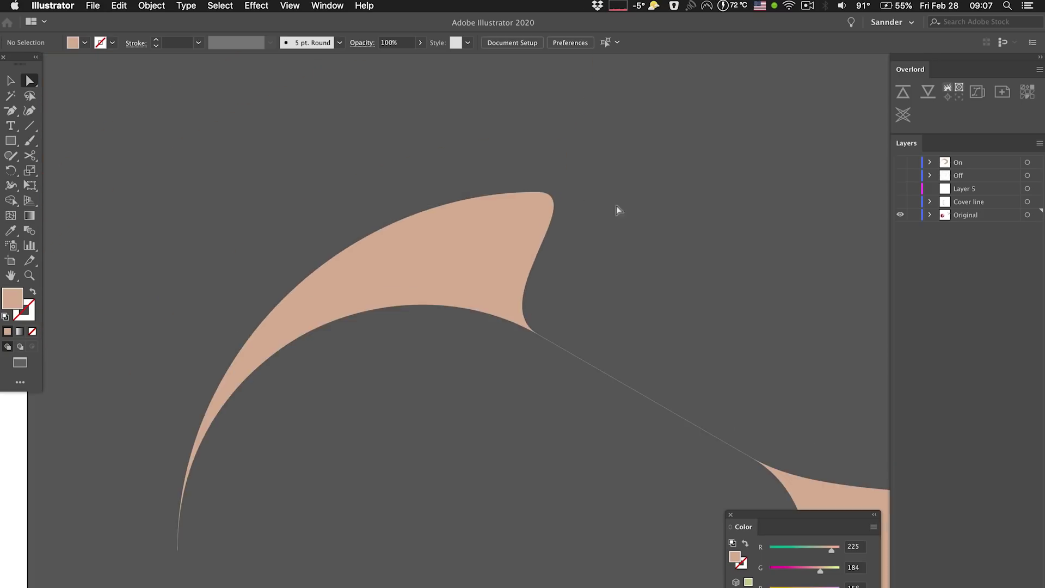
- Move the anchor at the top of the tan copy's outer arc down onto the peak of the inner arc
drag(662, 317, 591, 222)
drag(538, 271, 588, 282)
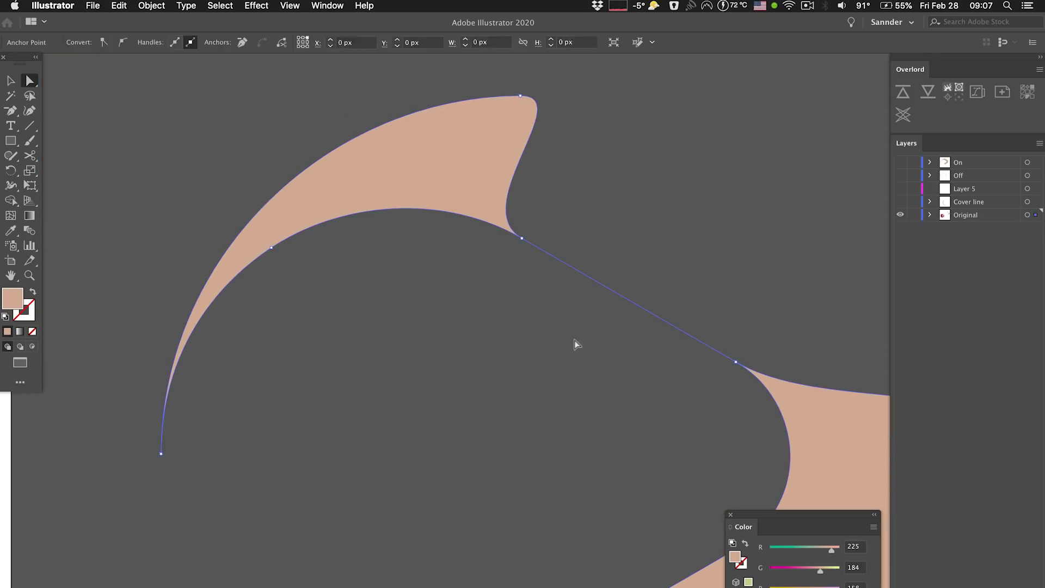
scroll(529, 262, left, 4)
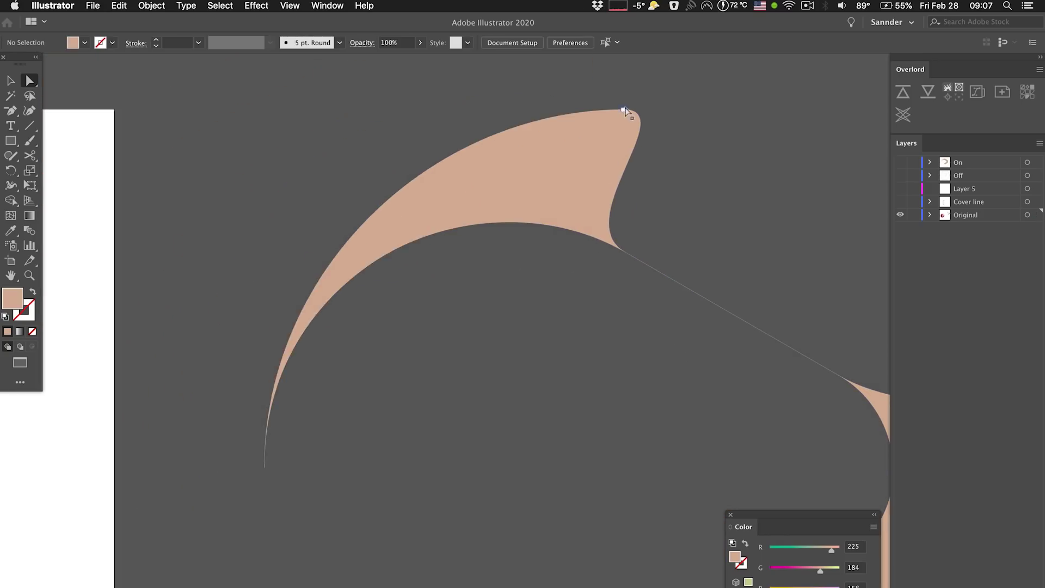
drag(623, 111, 505, 223)
- Examine how closely the moved outer curve follows the inner curve on both sides of the peak
click(586, 196)
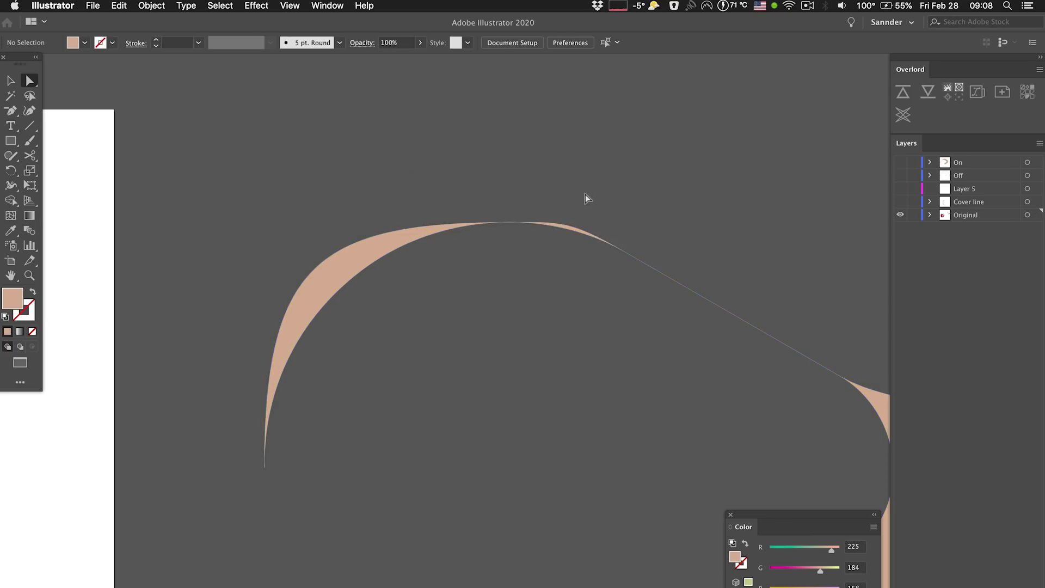
key(super+equal)
key(super+equal)
key(super+equal)
drag(581, 188, 483, 426)
drag(486, 167, 484, 339)
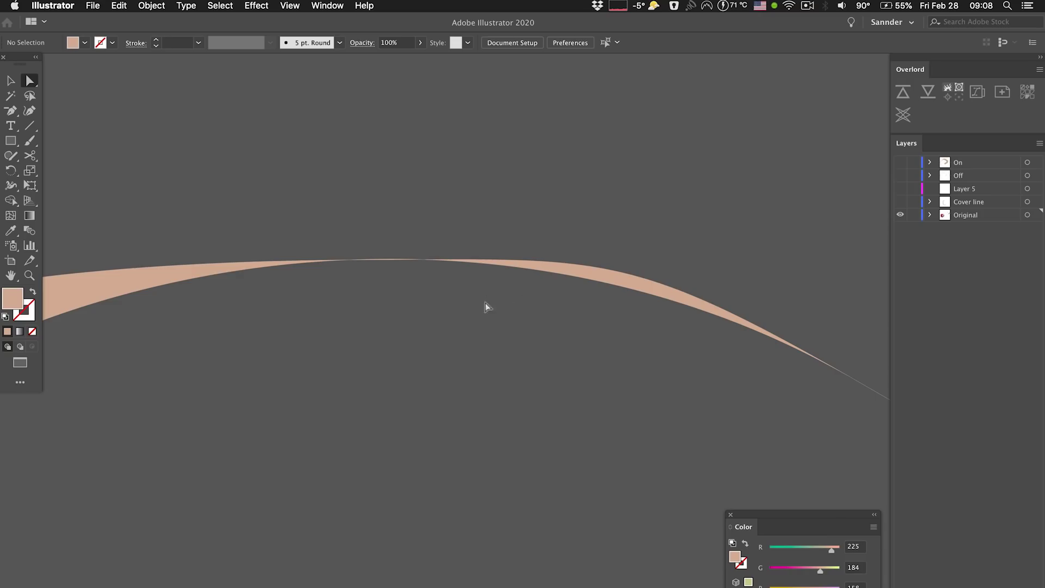
key(super+minus)
key(super+minus)
scroll(508, 305, down, 5)
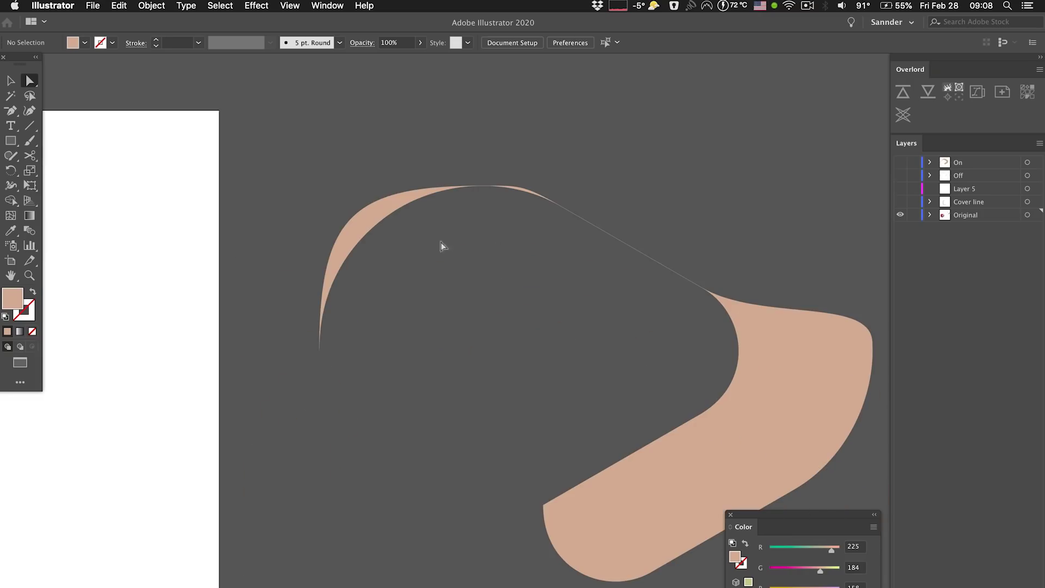
drag(385, 292, 391, 252)
key(super+minus)
key(super+minus)
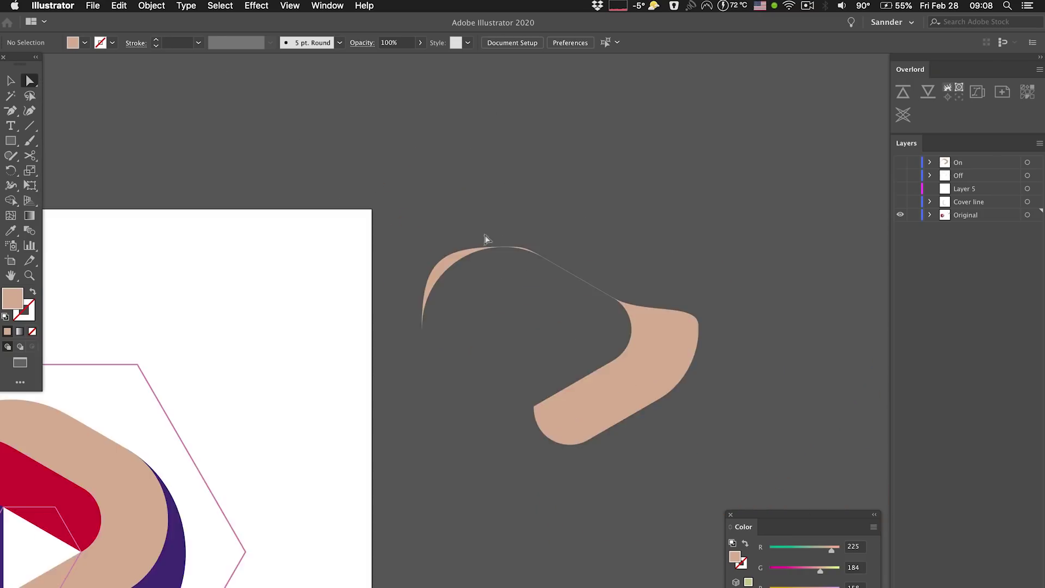
drag(481, 266, 540, 209)
key(v)
scroll(577, 252, down, 2)
scroll(577, 252, left, 2)
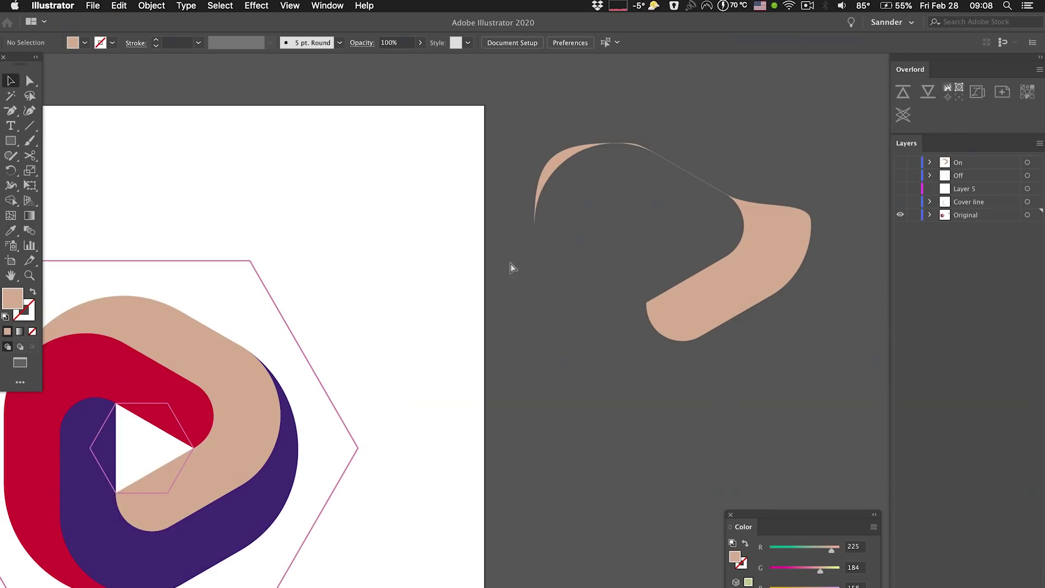
- Switch to After Effects, reveal Original 4's keyframed Path and move the current time to frame 10
key(super+Tab)
key(u)
mouse_move(678, 415)
mouse_down()
mouse_move(585, 440)
mouse_move(671, 428)
mouse_up()
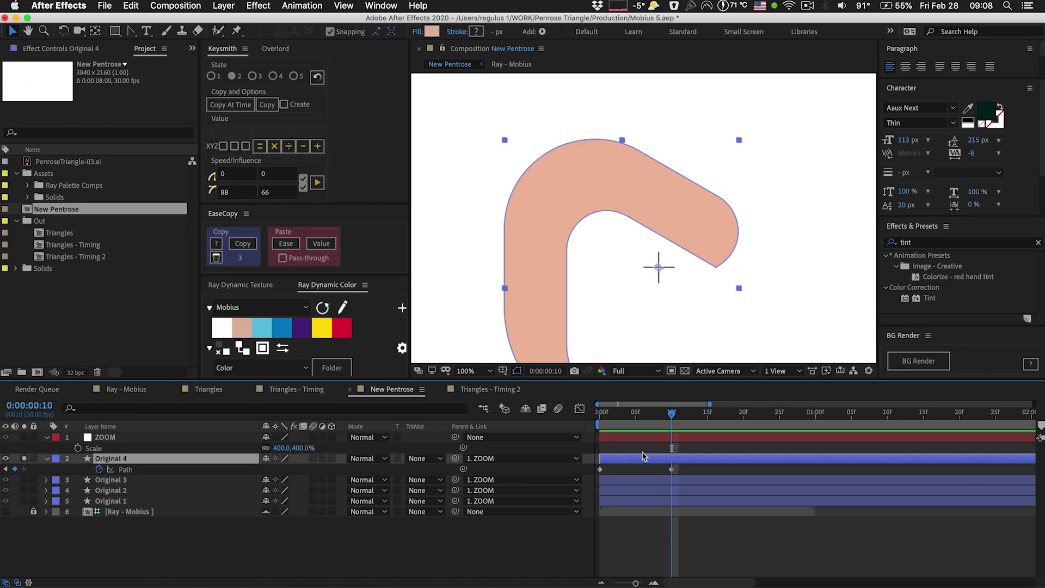
- Switch back to Illustrator and delete the distorted tan copy beside the artboard
key(super+Tab)
drag(818, 403, 819, 402)
key(Delete)
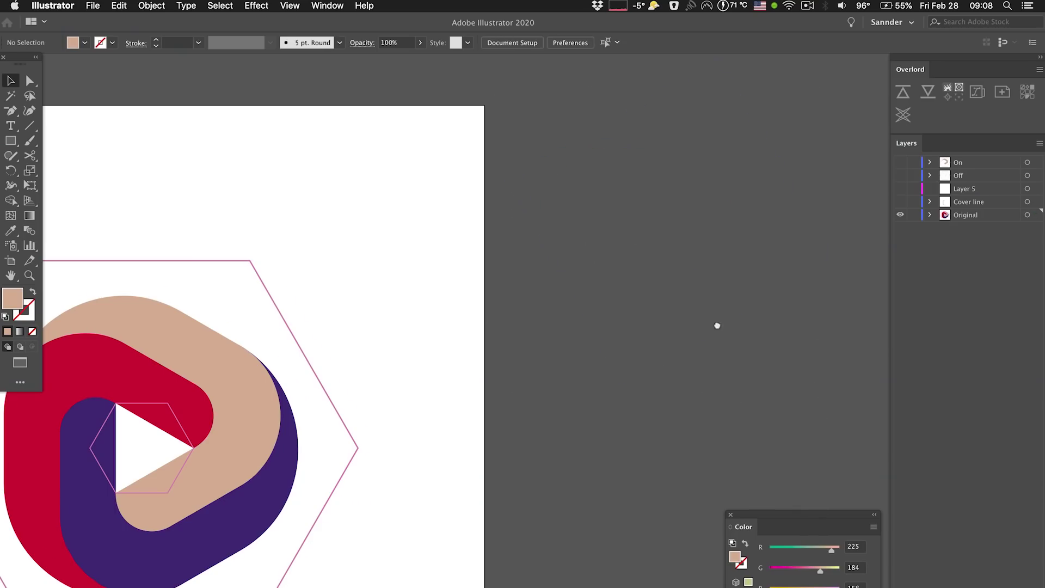
- Hide the Original layer, display the On layer briefly, replace it with the Off layer and select the collapsed path
drag(717, 325, 818, 263)
click(901, 215)
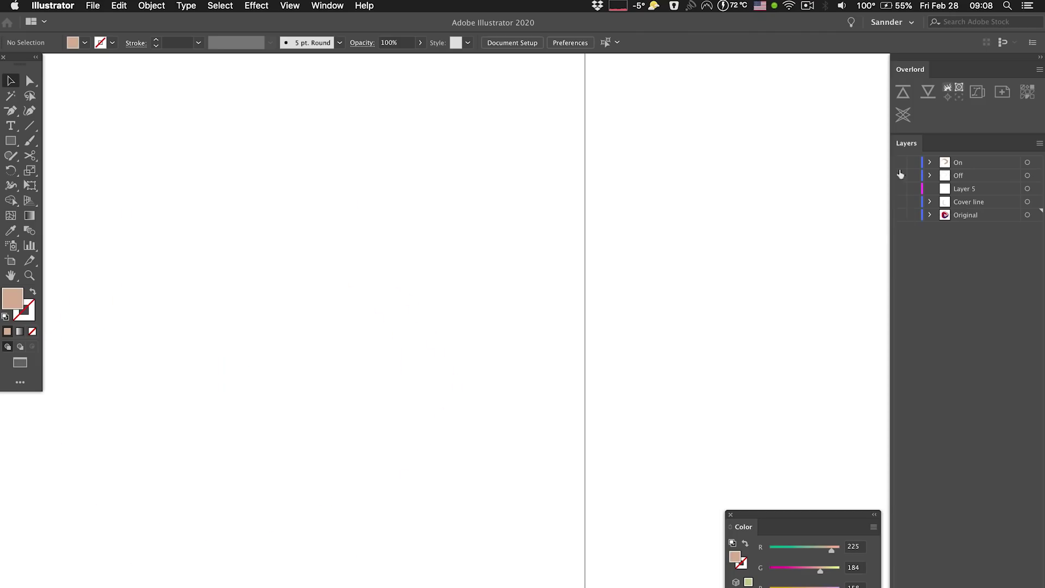
click(901, 163)
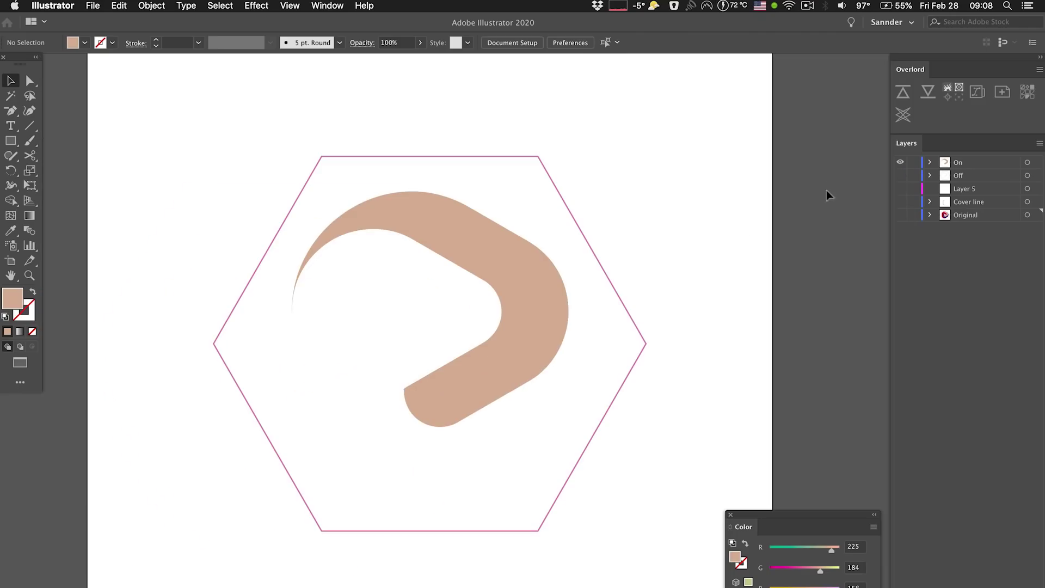
click(900, 162)
click(498, 339)
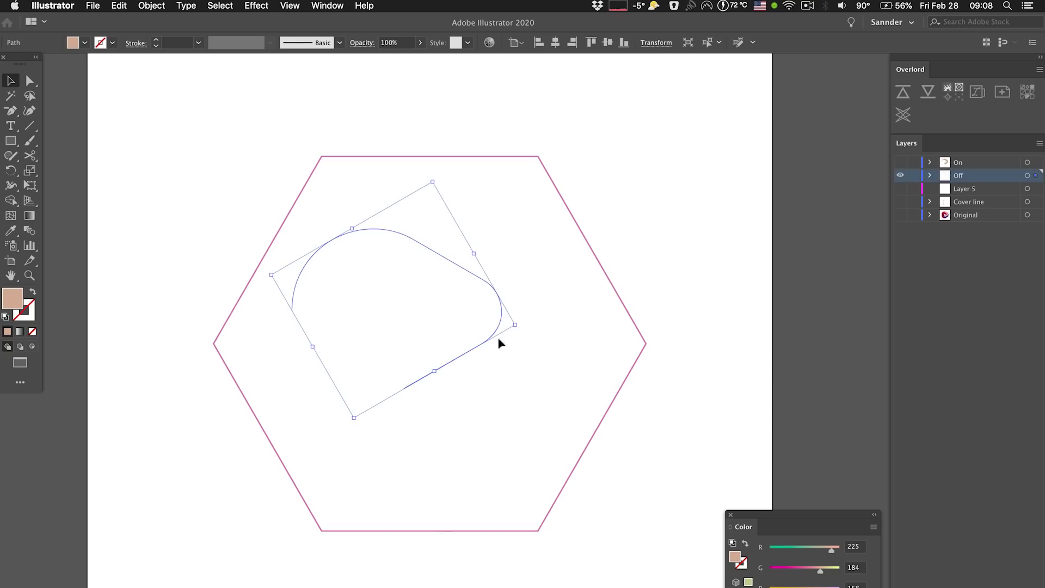
- Examine how closely the two edges of the Off layer's collapsed path coincide along its curves and straight sections
scroll(473, 277, left, 5)
key(super+plus)
key(super+plus)
key(super+plus)
key(super+plus)
scroll(414, 245, up, 8)
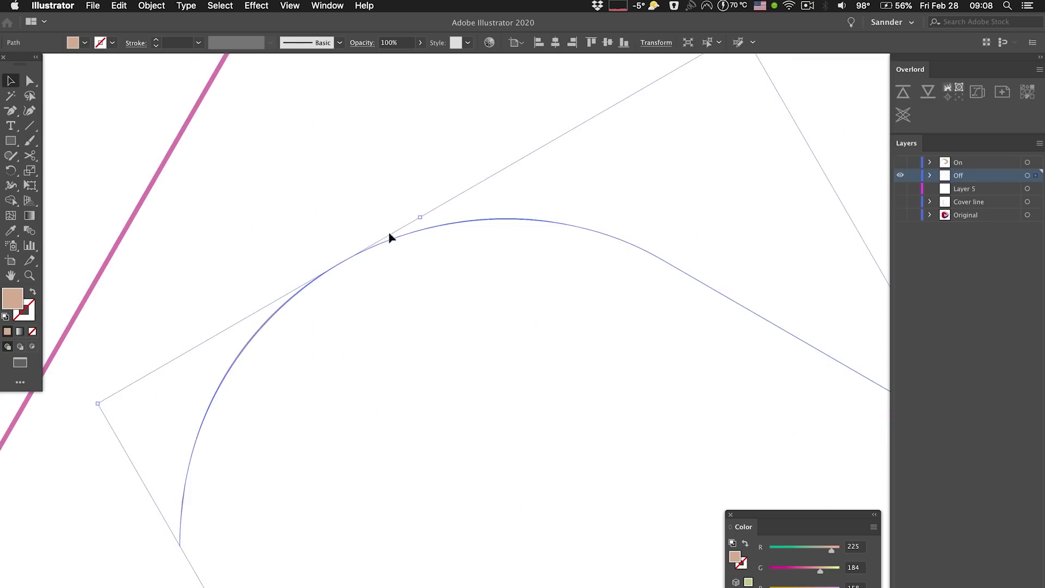
click(296, 345)
scroll(297, 349, down, 2)
scroll(298, 349, right, 2)
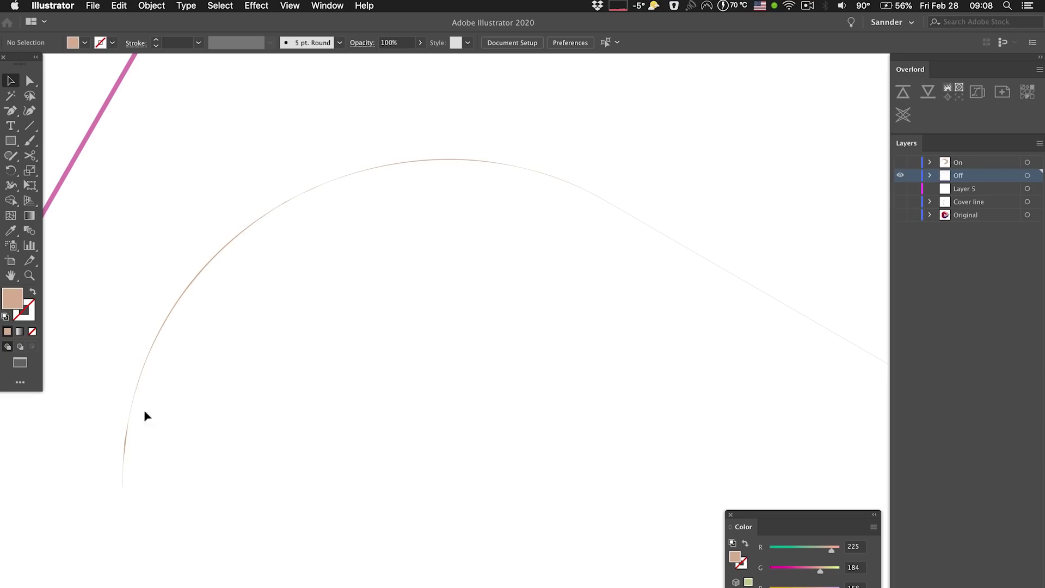
scroll(367, 303, down, 6)
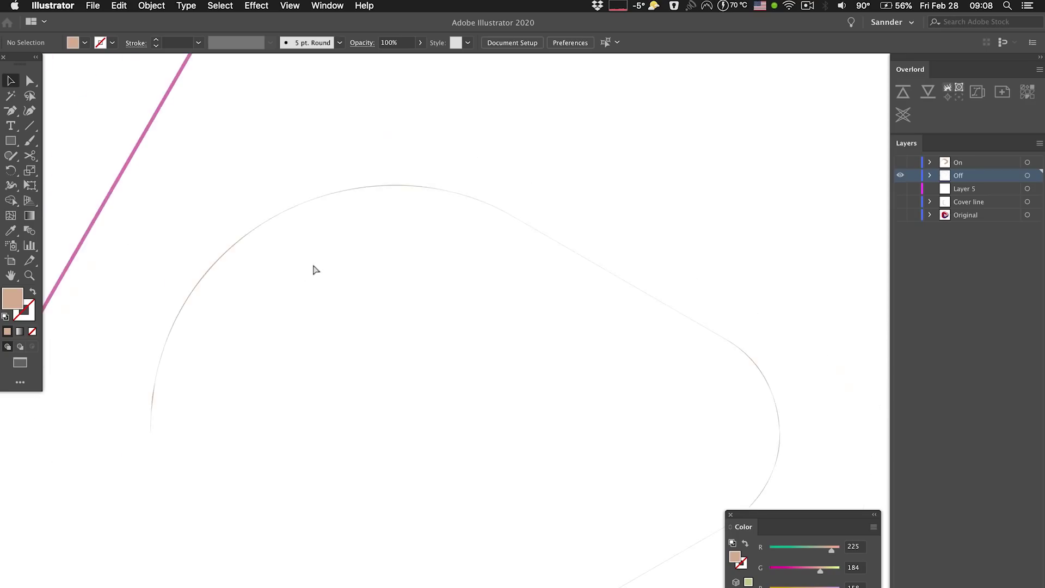
drag(383, 269, 365, 257)
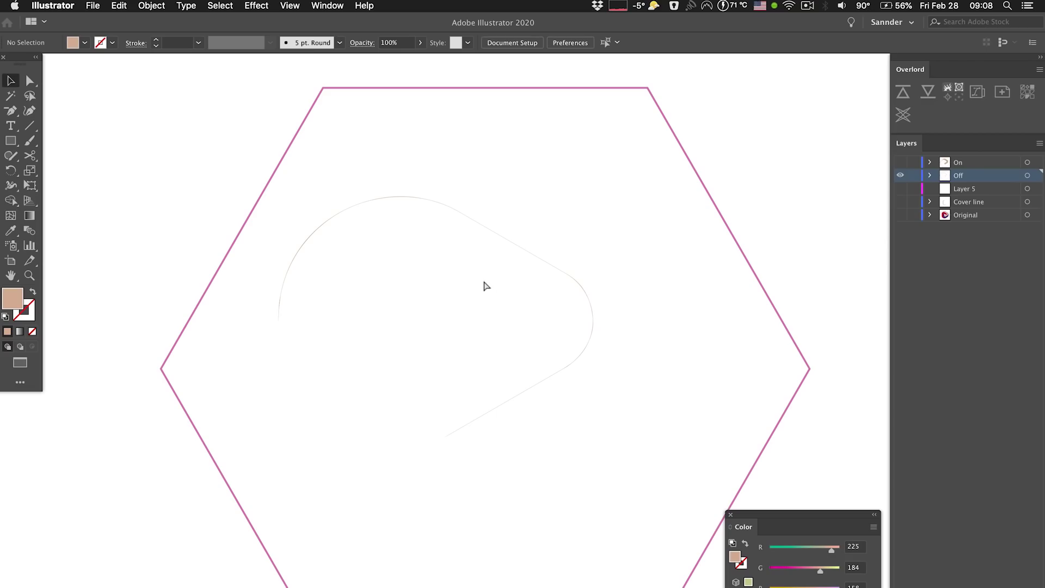
- Switch to After Effects, remove the existing Path keyframes from Original 4 and select its Path property
key(super+Tab)
drag(642, 416, 548, 426)
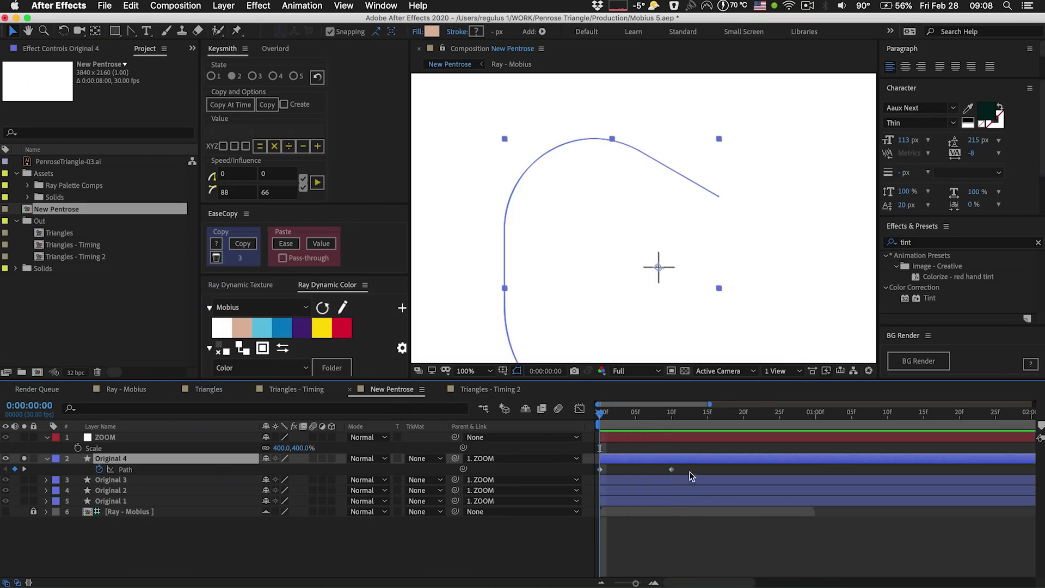
drag(690, 472, 547, 503)
key(Delete)
key(super+shift+a)
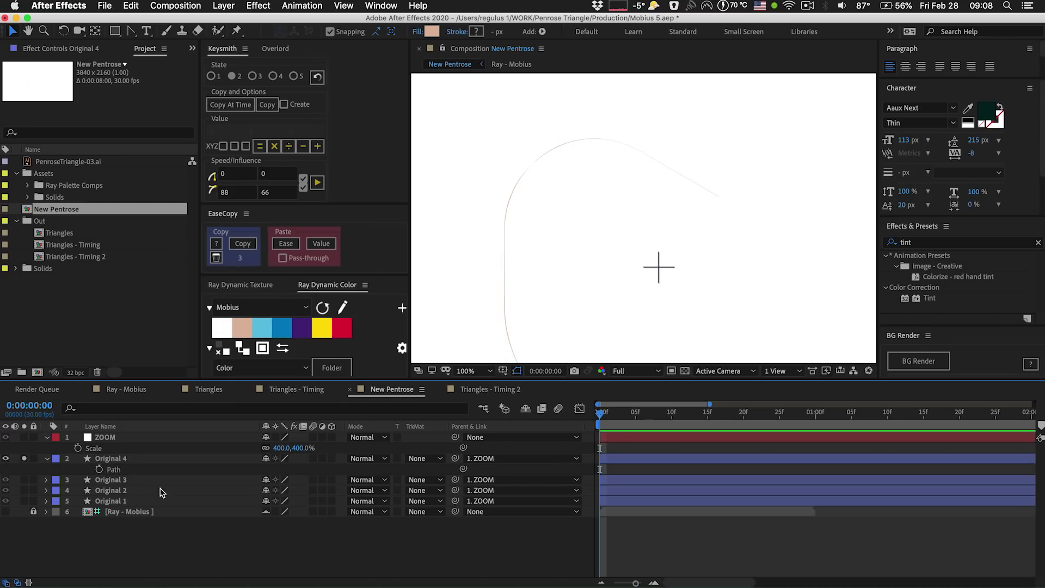
click(114, 470)
- Switch to Illustrator, display the On layer instead of Off and send its full tan path to After Effects with Overlord
key(super+Tab)
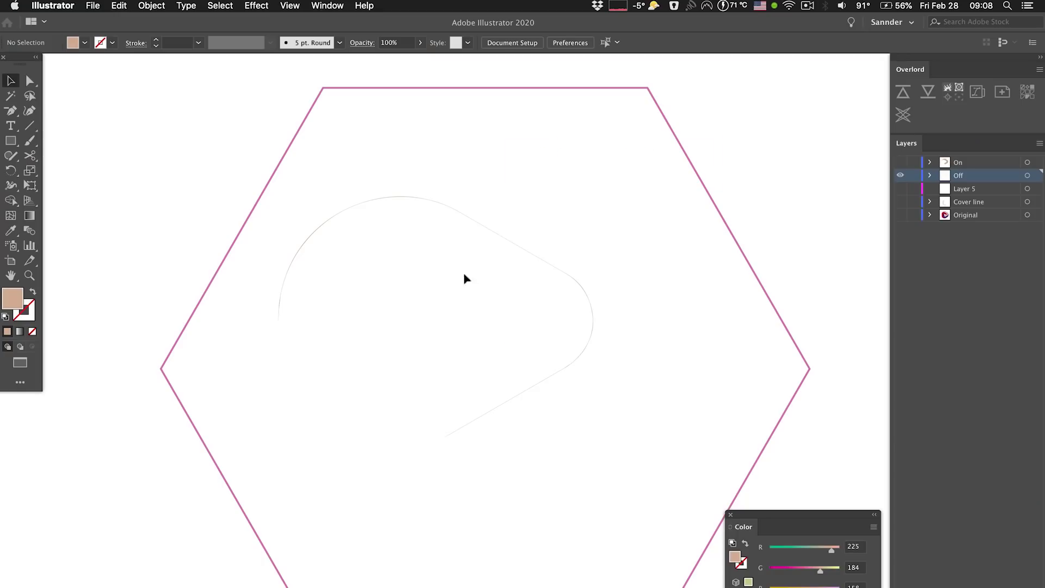
click(900, 162)
click(900, 175)
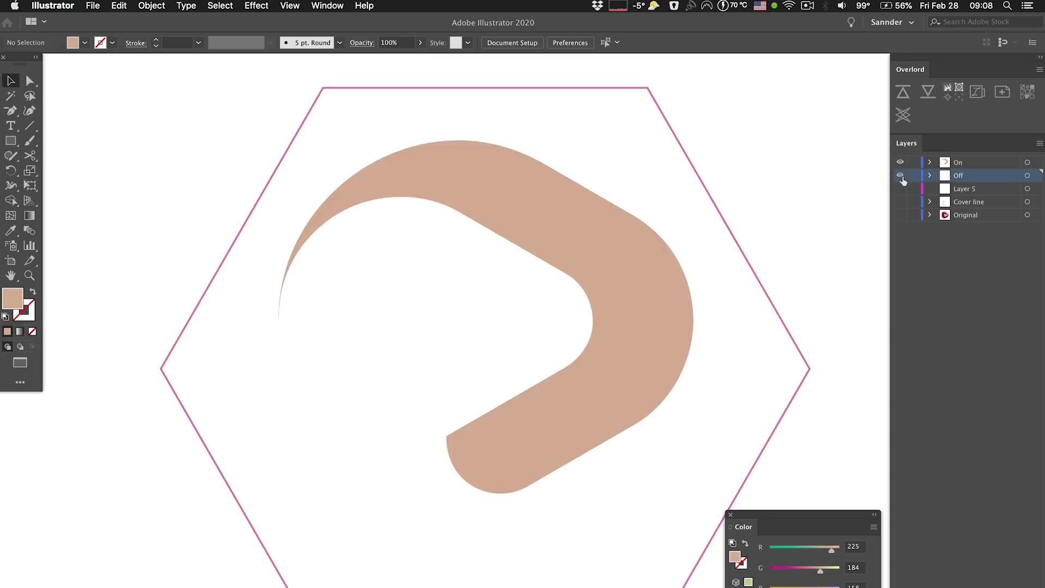
click(1026, 162)
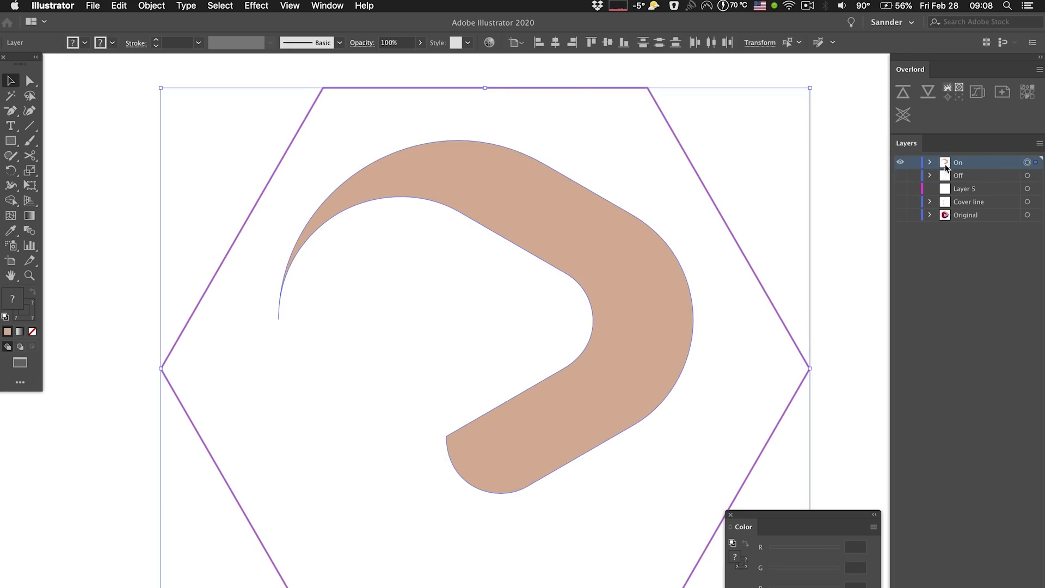
click(903, 93)
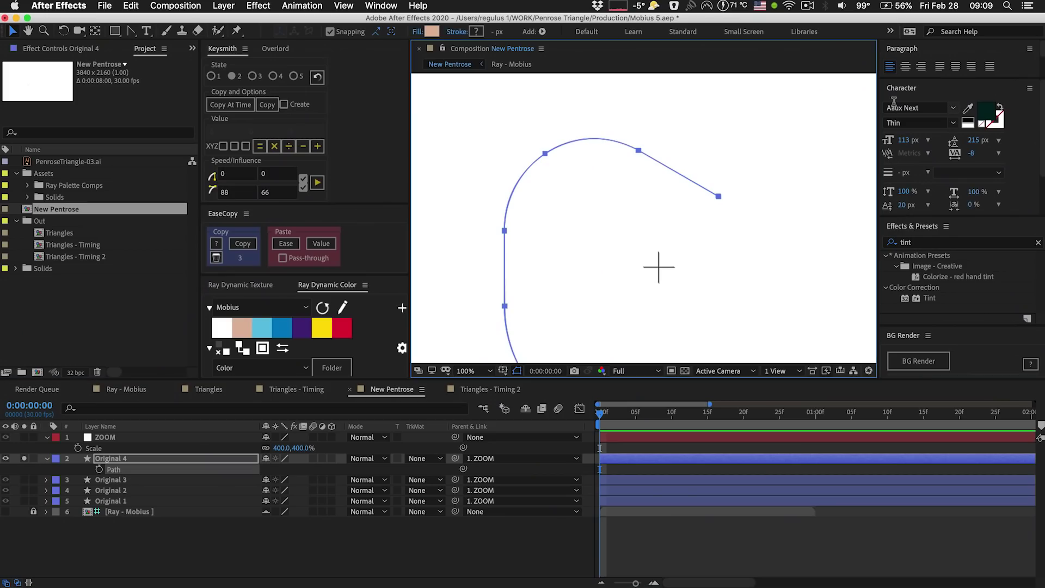
drag(651, 228, 637, 211)
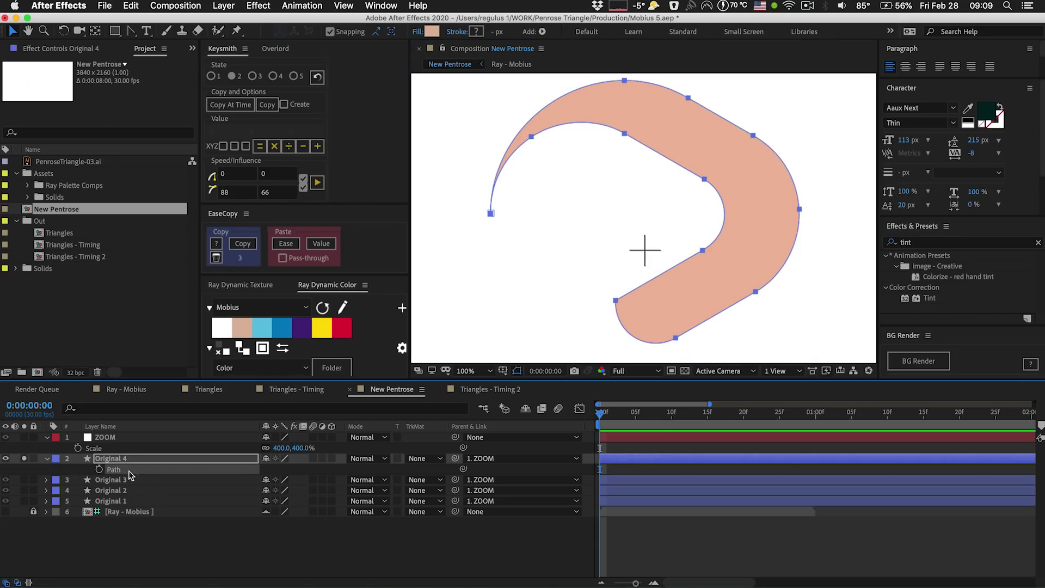
- Send the full tan path from Illustrator once more and keyframe Original 4's Path with it at frame 10
key(super+Tab)
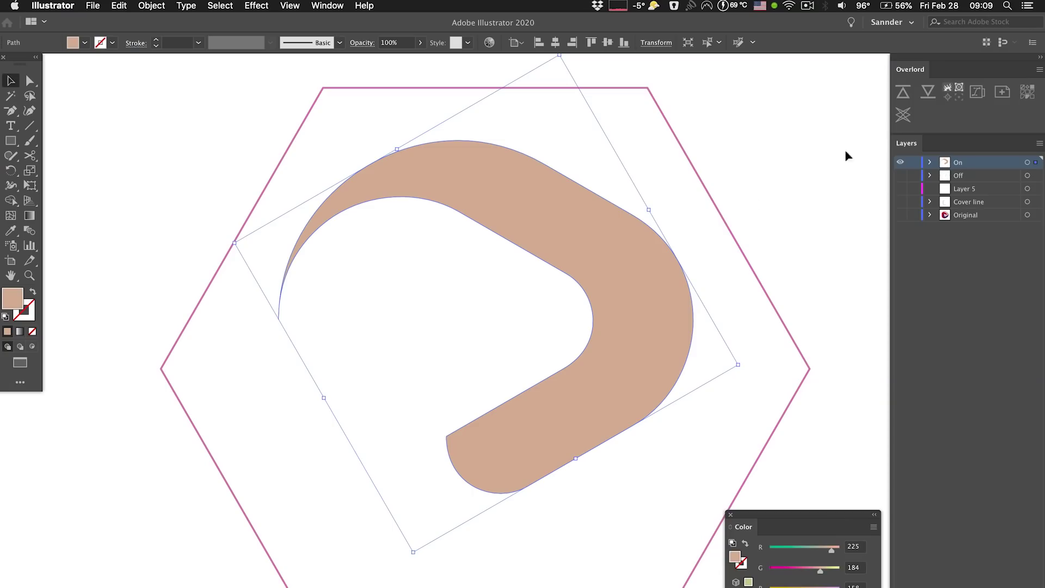
click(904, 95)
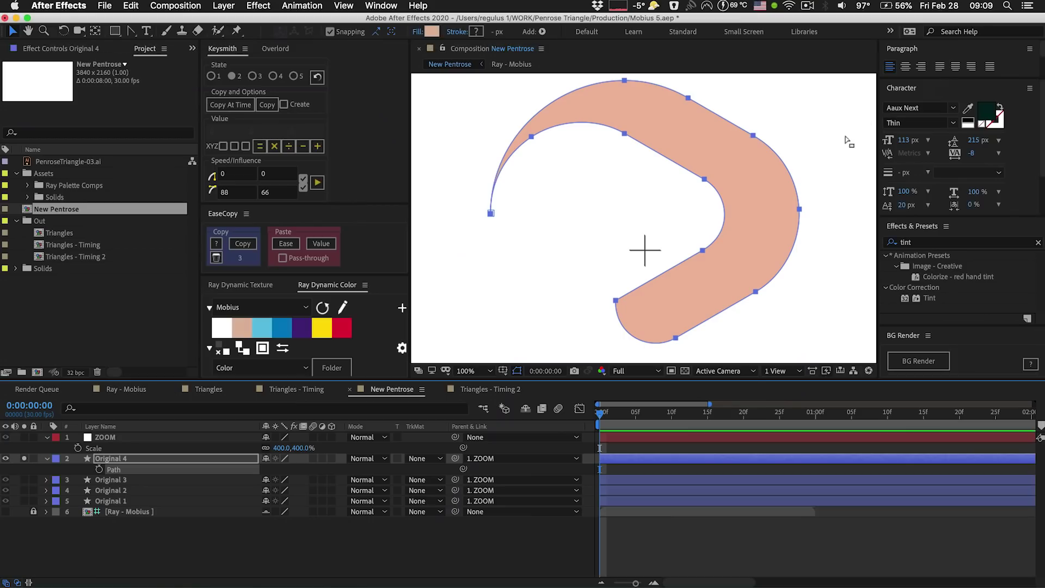
click(99, 469)
key(alt+shift+Right)
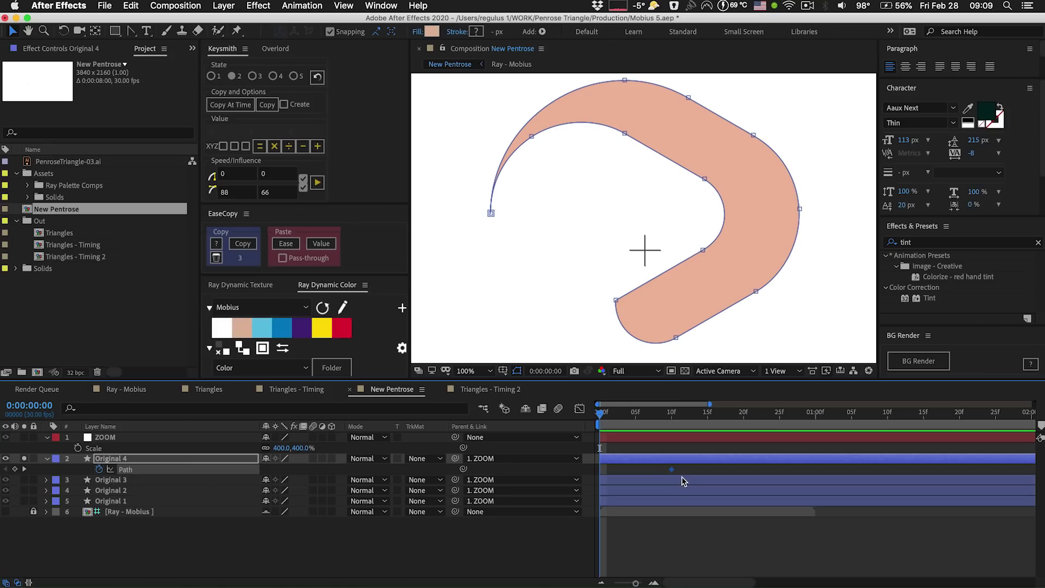
- Send the Off layer's collapsed path from Illustrator into Original 4's selected Path property as its keyframe at frame 0
click(155, 532)
click(145, 472)
key(super+Tab)
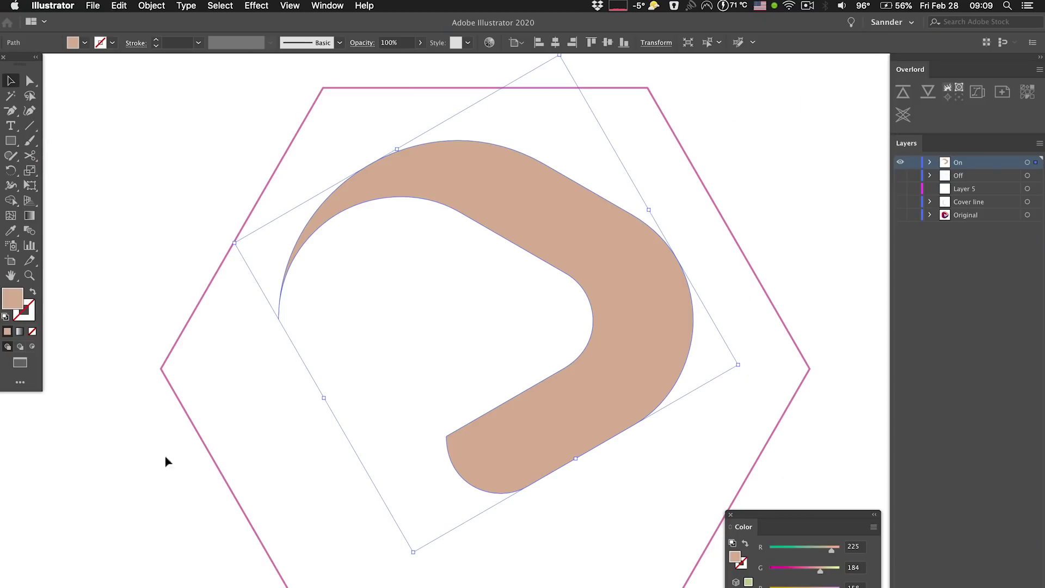
alt+click(900, 175)
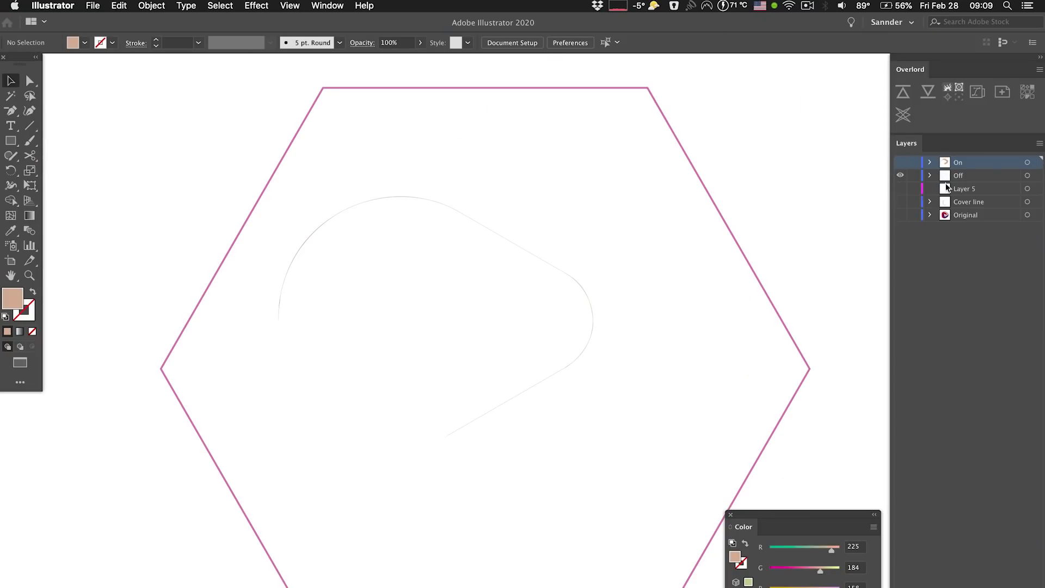
click(902, 92)
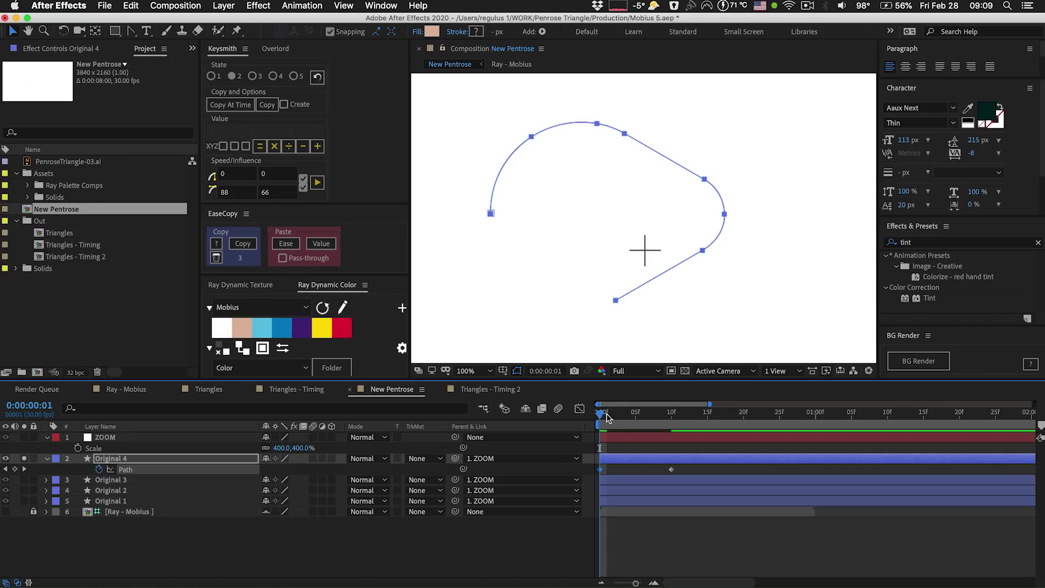
- Preview Original 4's growth between its two Path keyframes
drag(608, 417, 668, 422)
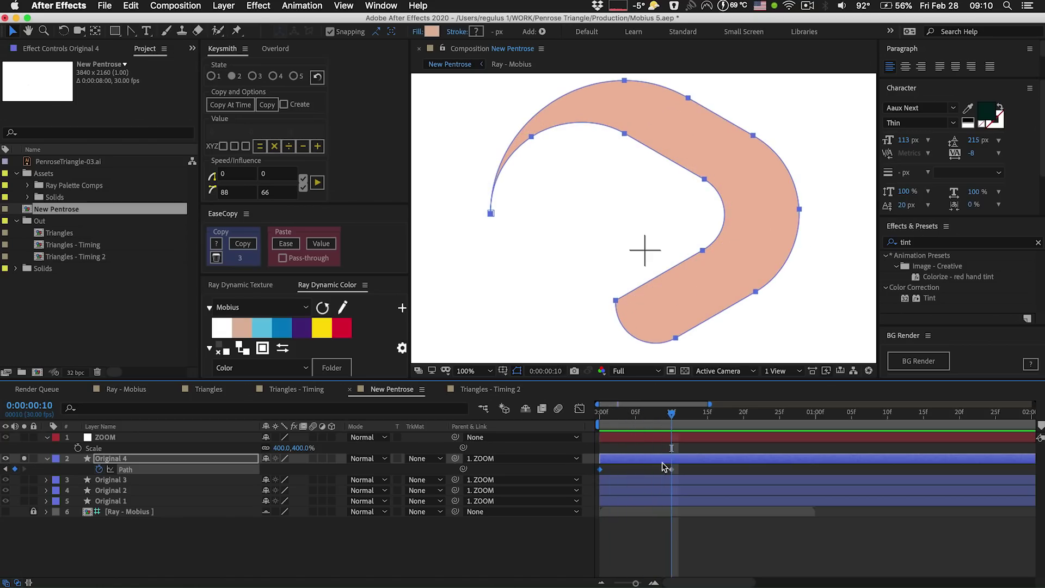
drag(682, 466, 615, 473)
click(656, 449)
drag(659, 419, 600, 432)
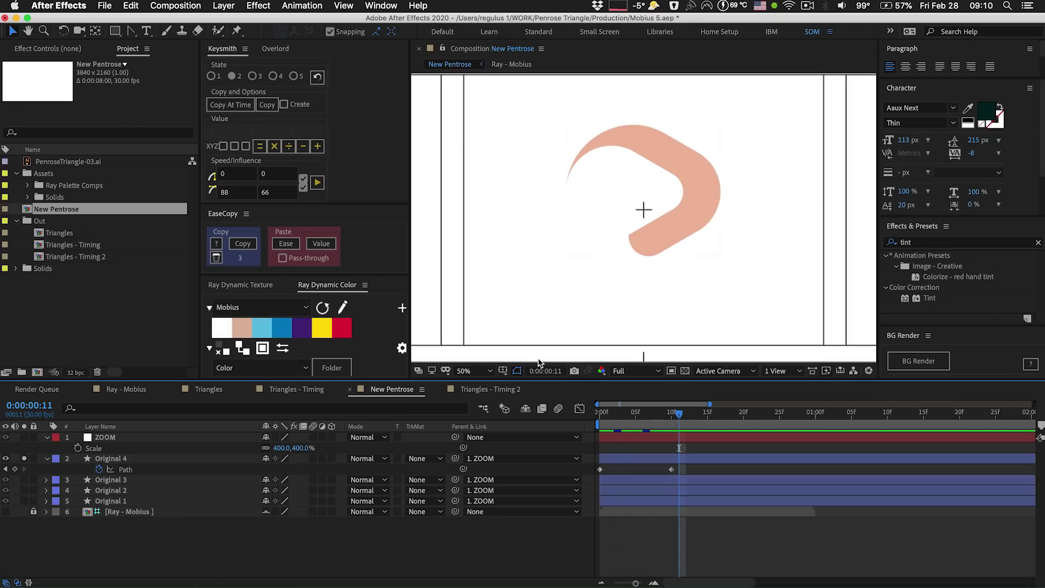
key(space)
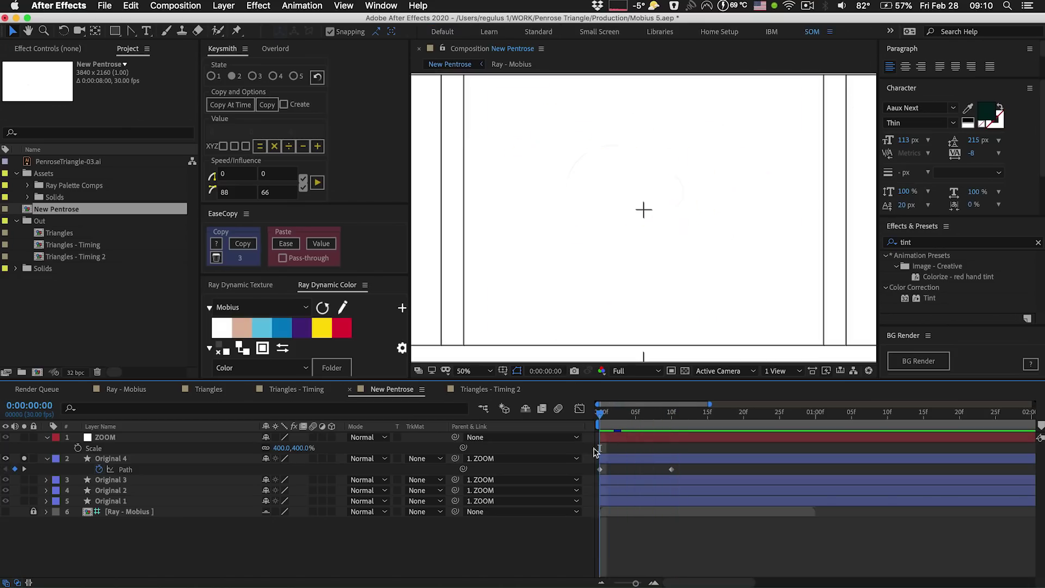
- Delete the layers Original 1, Original 2 and Original 3
click(131, 480)
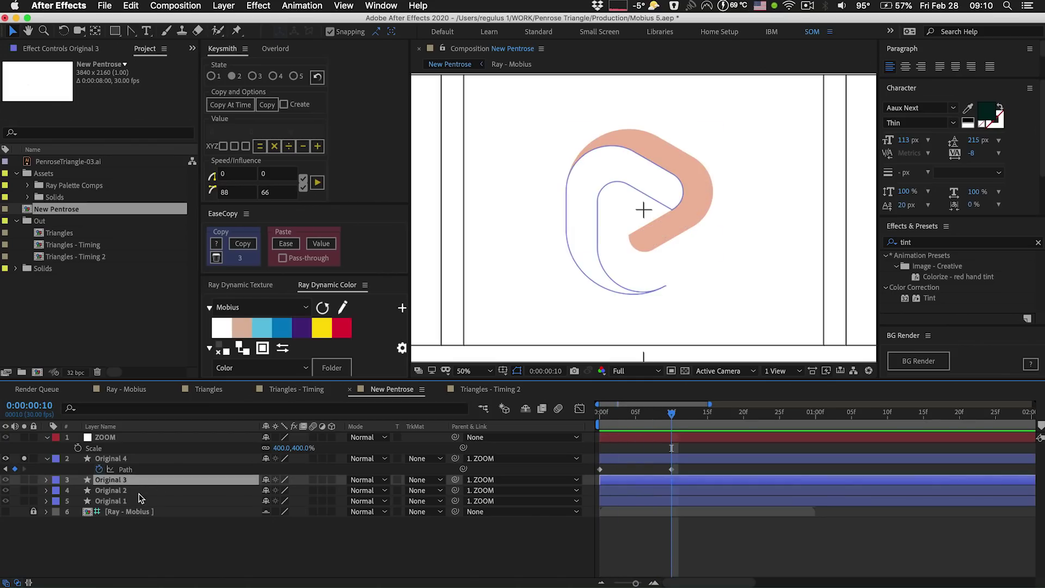
shift+click(138, 501)
key(Delete)
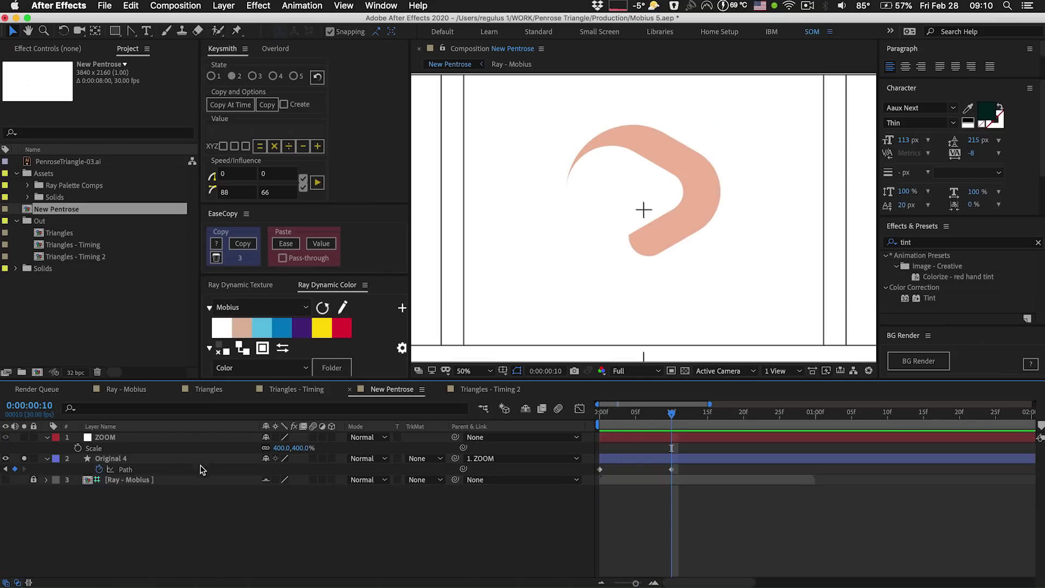
- Rename the Original 4 layer as Side 1
click(125, 460)
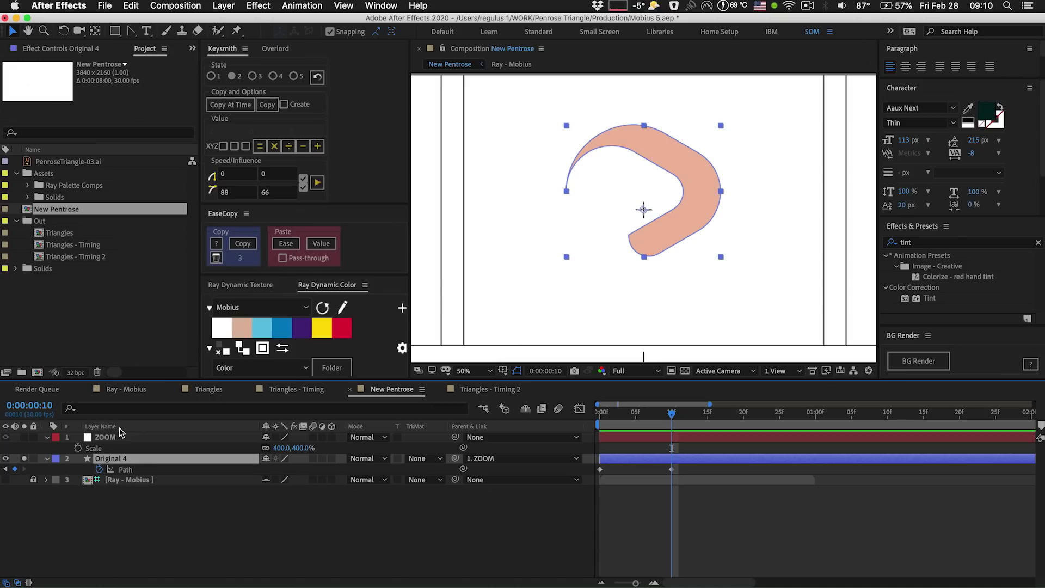
key(Return)
text(Side 1)
key(Return)
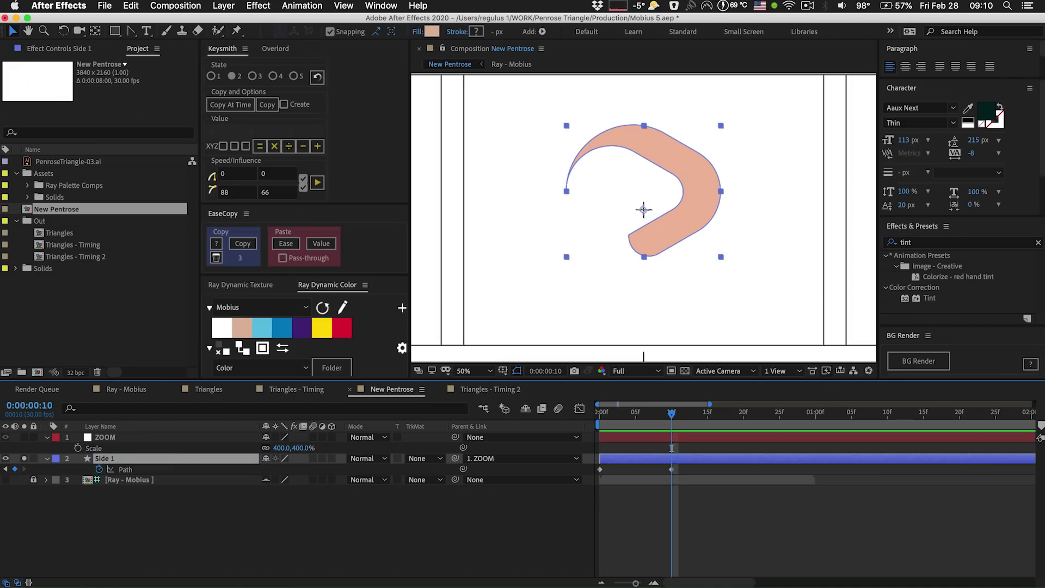
- Duplicate Side 1 and set the copy's rotation to 120°
key(ctrl+d)
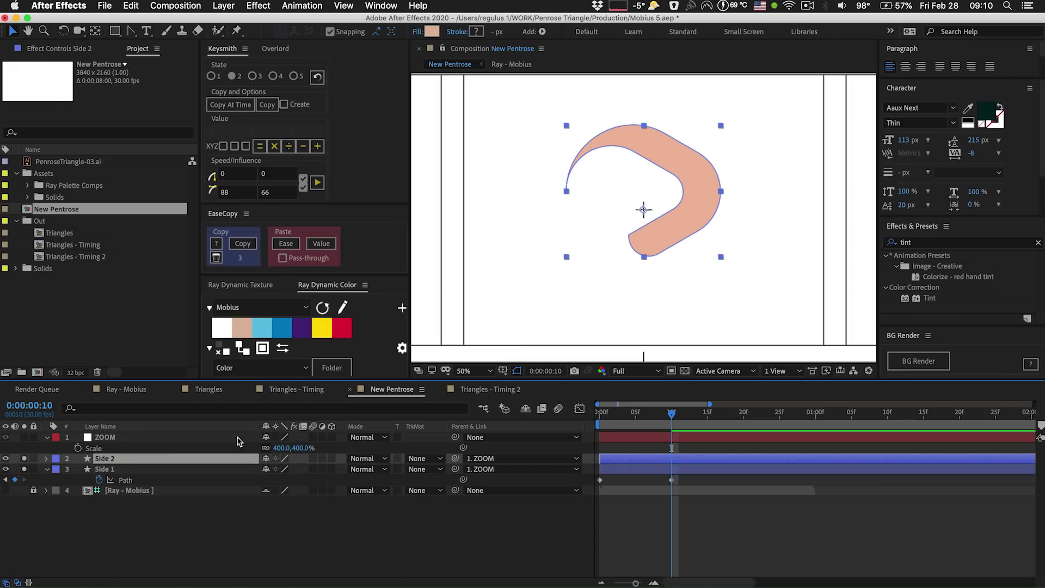
key(r)
click(281, 469)
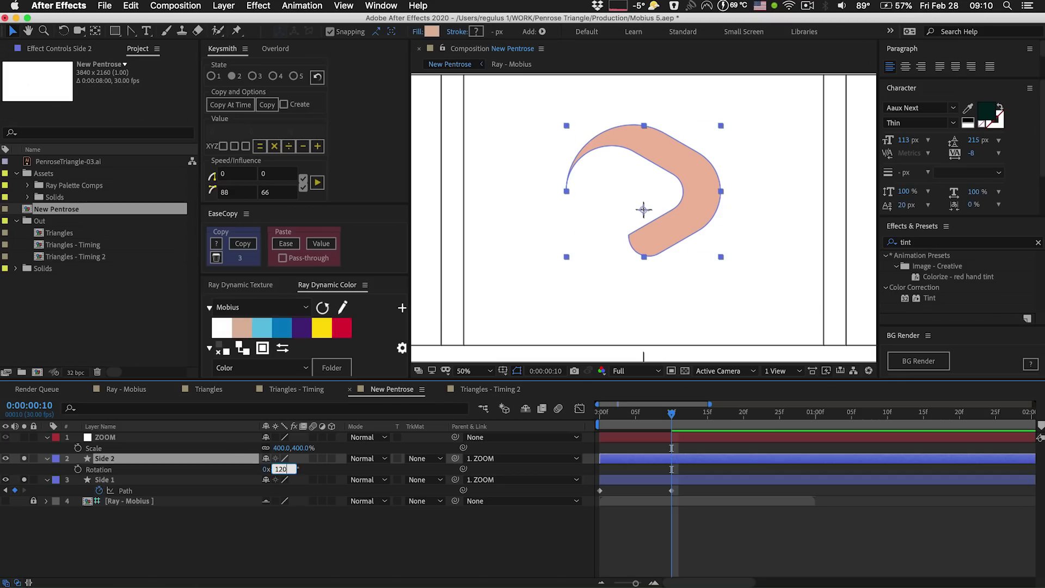
key(Return)
click(154, 531)
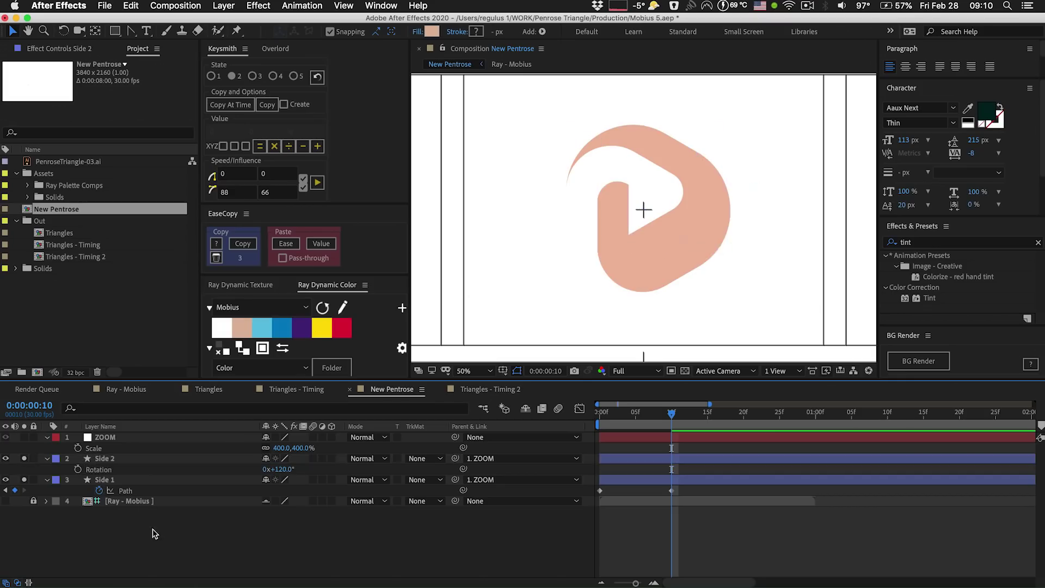
- Recolor Side 2 with the red swatch of the Mobius palette
click(105, 458)
click(345, 327)
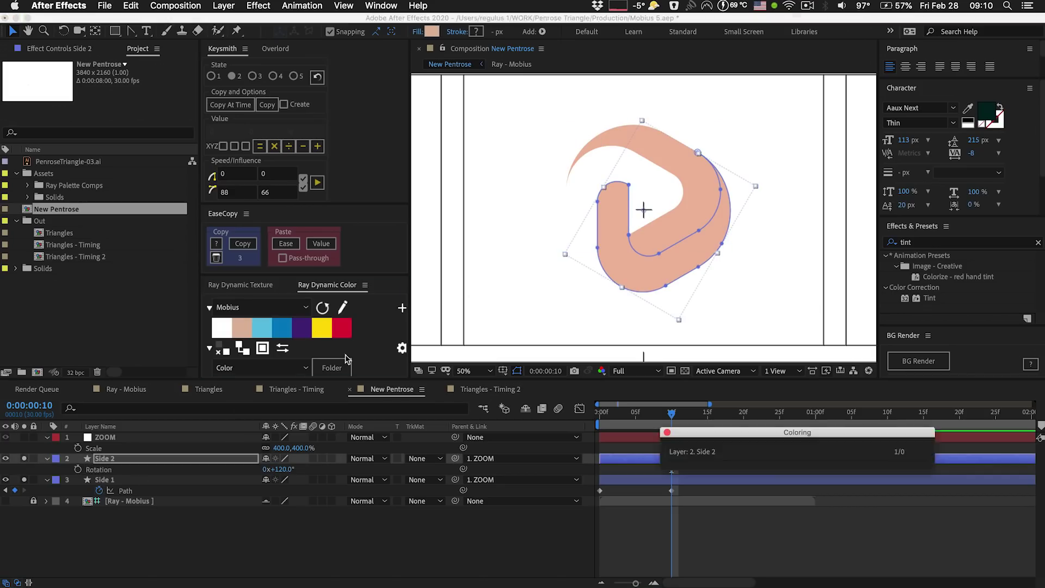
click(119, 540)
- Duplicate Side 2 and set the copy's rotation to 240°
click(105, 459)
key(super+d)
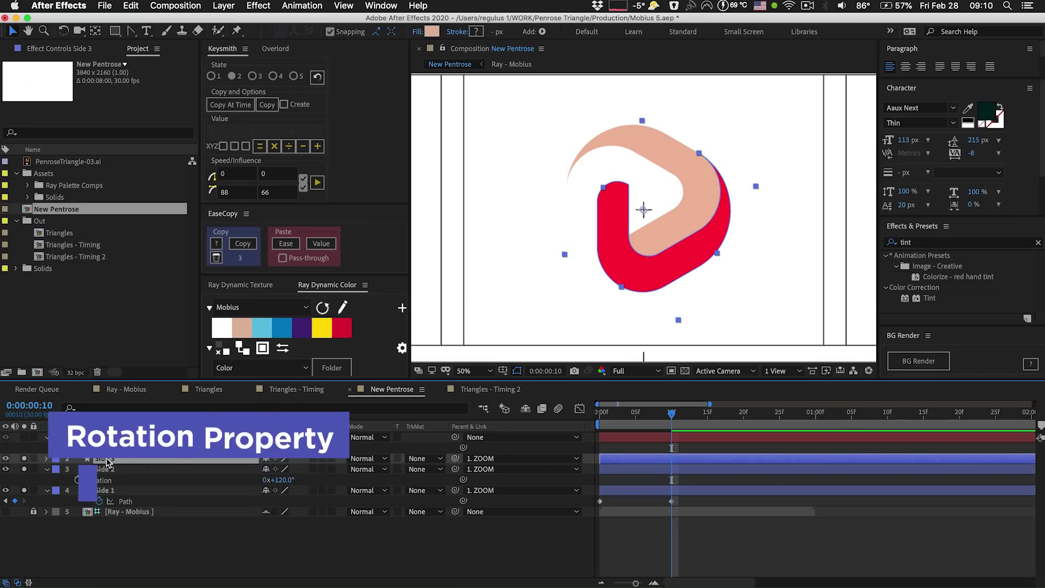
key(r)
click(280, 469)
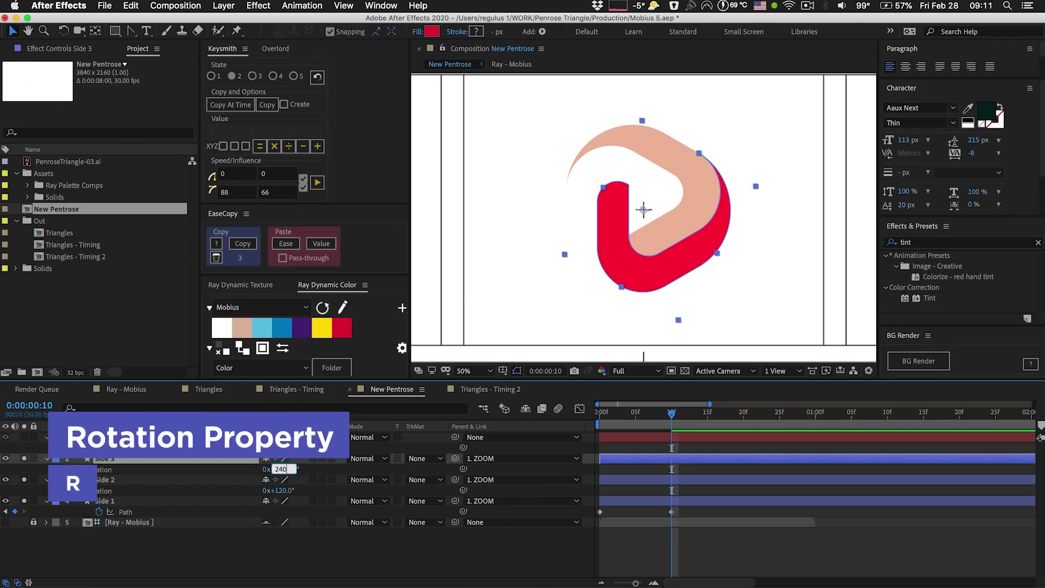
key(Return)
key(F2)
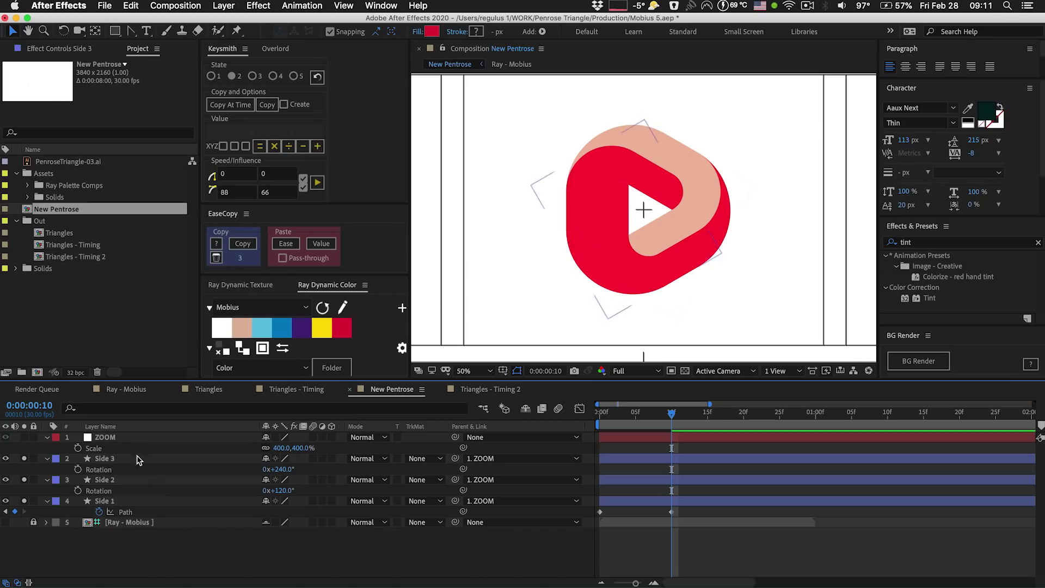
- Recolor Side 3 with the dark purple swatch of the Mobius palette and play back the three-sided animation
click(181, 439)
click(182, 459)
click(301, 332)
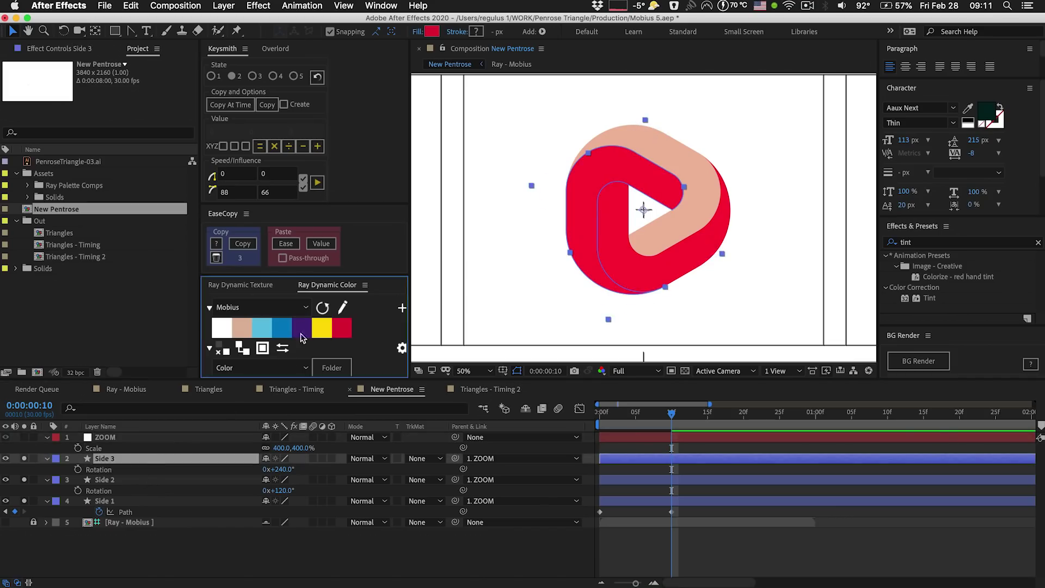
click(177, 533)
key(space)
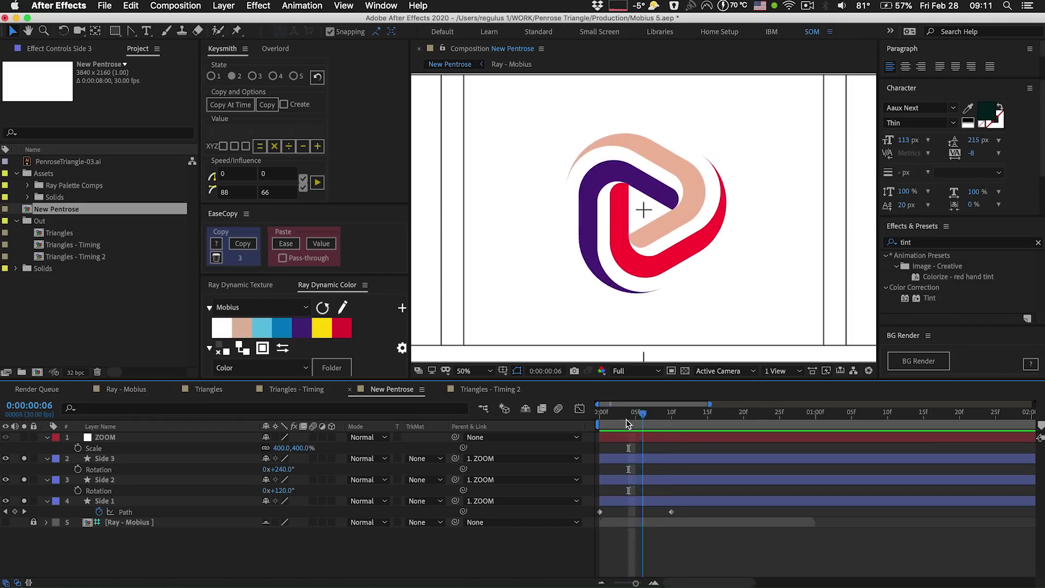
- Duplicate Side 1, Side 2 and Side 3 and group the three copies above the originals in the layer stack
click(628, 459)
shift+click(621, 502)
key(super+d)
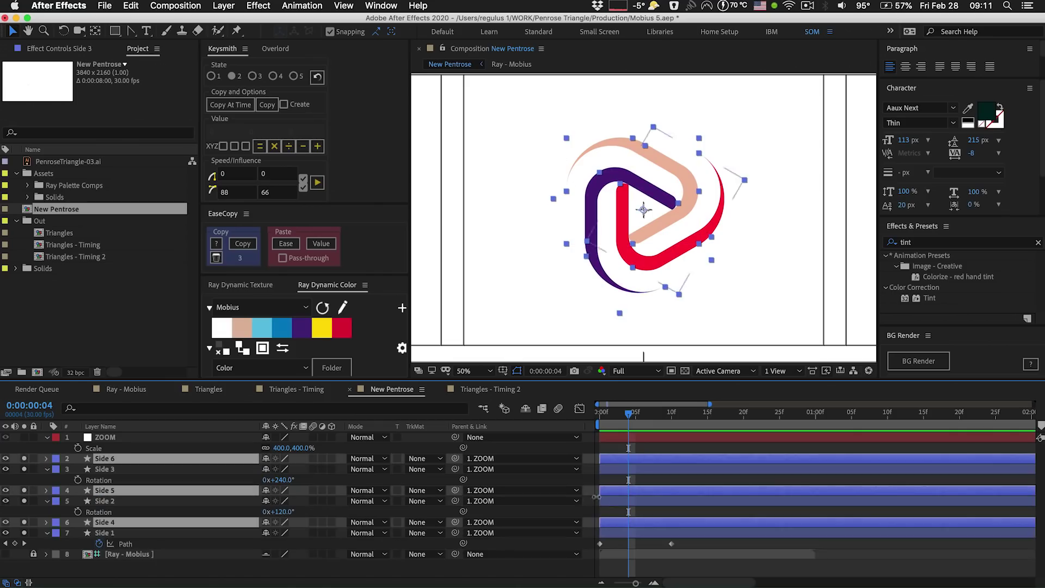
key(super+bracketright)
key(super+bracketright)
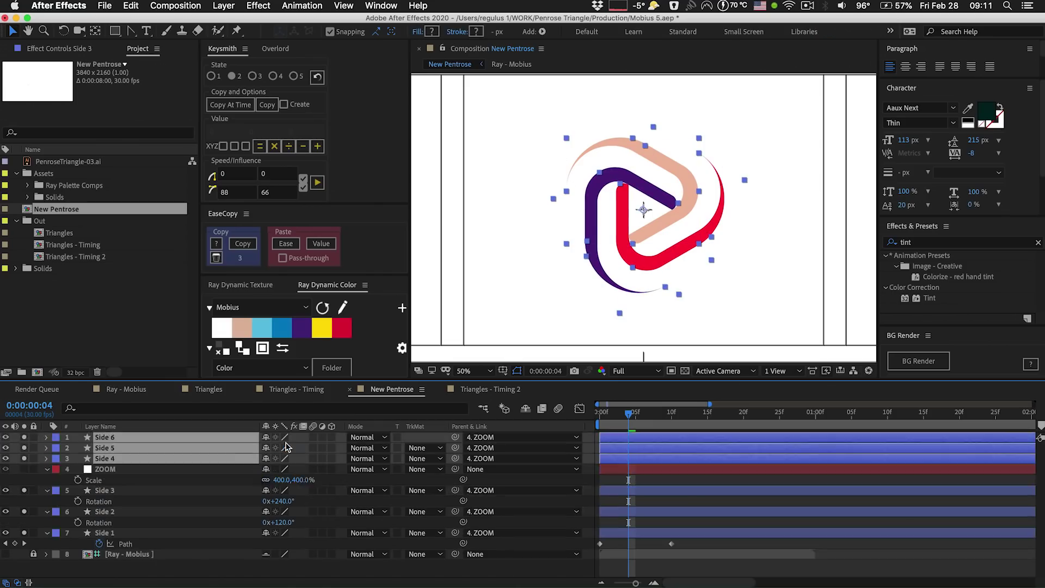
- Delete the starting Path keyframes of Side 1, Side 2 and Side 3 and move their end keyframes to frame 0
click(121, 490)
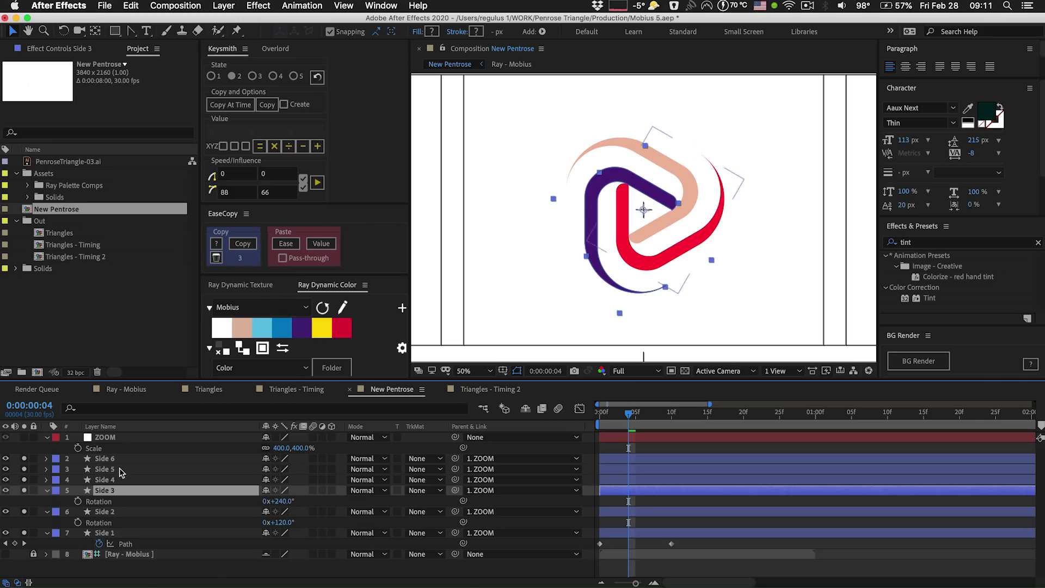
shift+click(128, 535)
key(u)
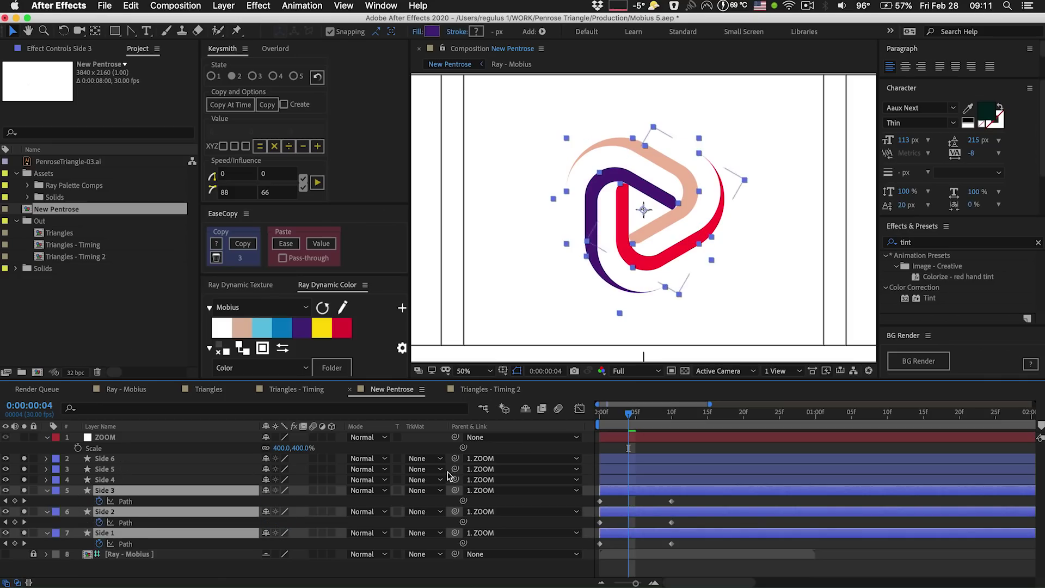
drag(676, 500, 599, 544)
click(656, 505)
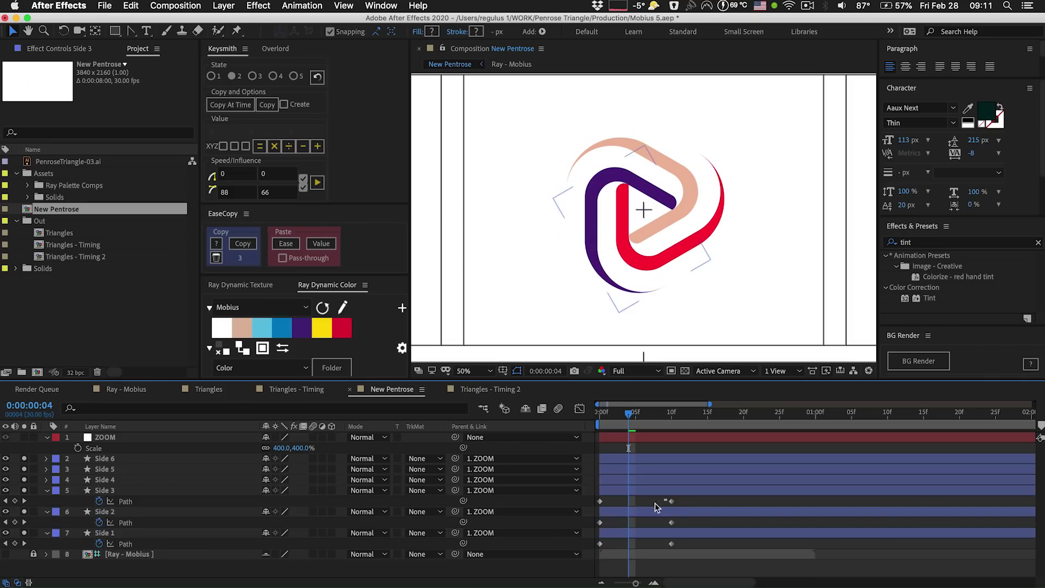
drag(670, 505, 591, 547)
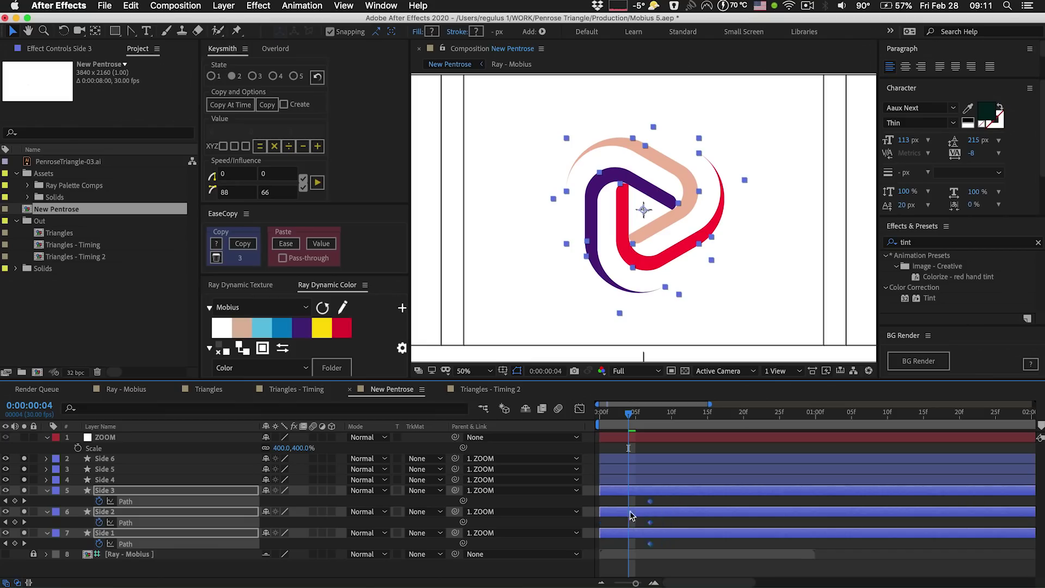
drag(630, 516, 597, 519)
drag(606, 422, 600, 423)
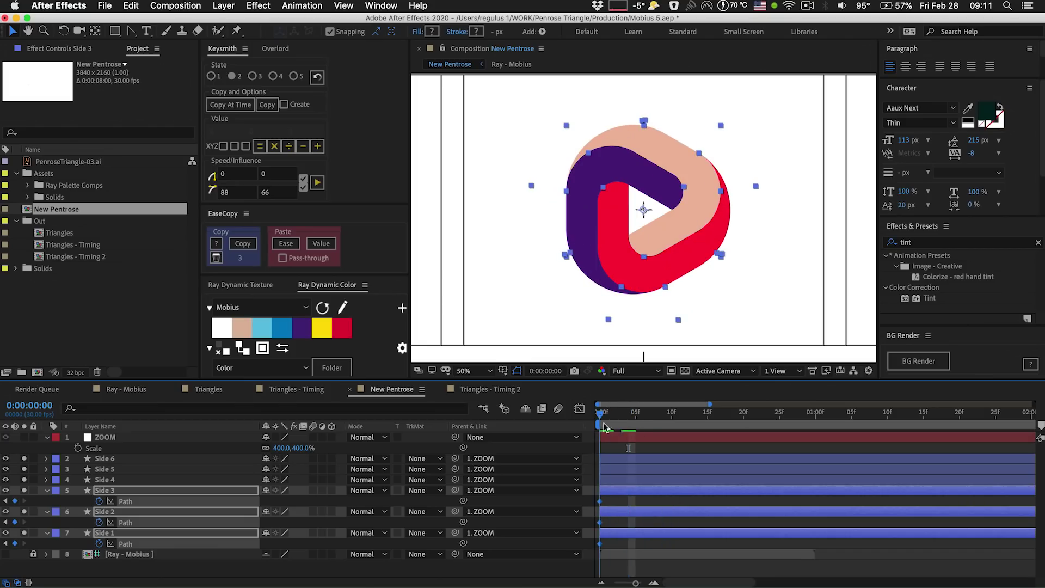
- Reveal the rotation of Side 4, Side 5 and Side 6 and set Side 6's rotation to 1x+0°
click(605, 463)
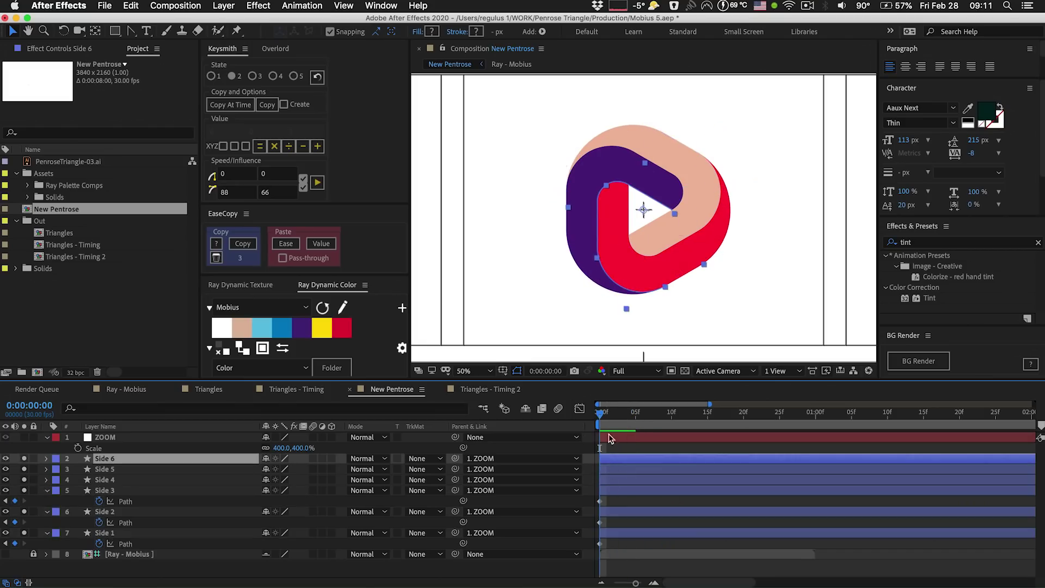
mouse_move(606, 406)
mouse_down()
mouse_move(636, 414)
mouse_move(621, 417)
mouse_up()
shift+click(154, 479)
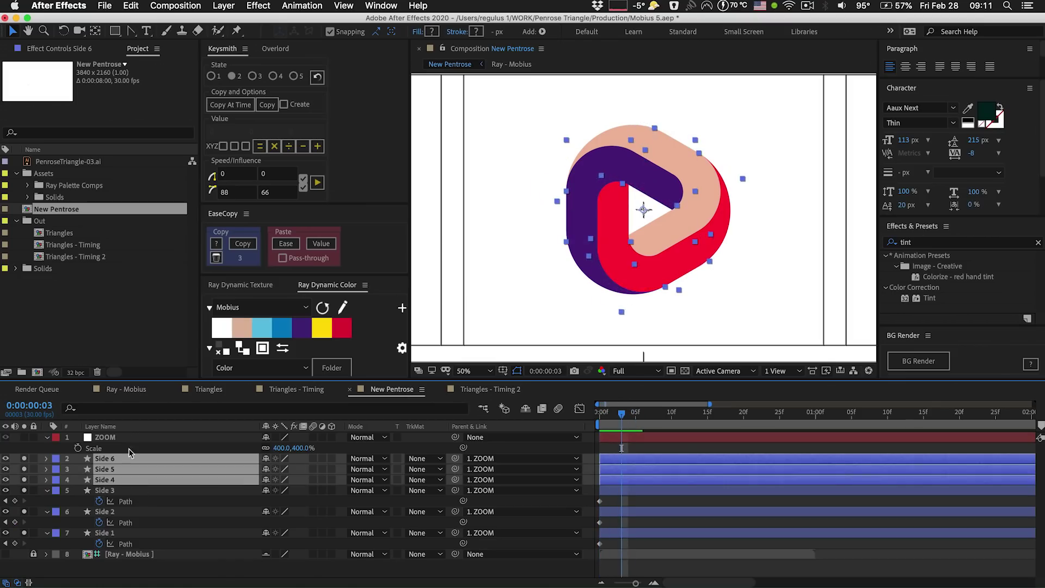
click(128, 438)
click(128, 458)
shift+click(123, 479)
key(r)
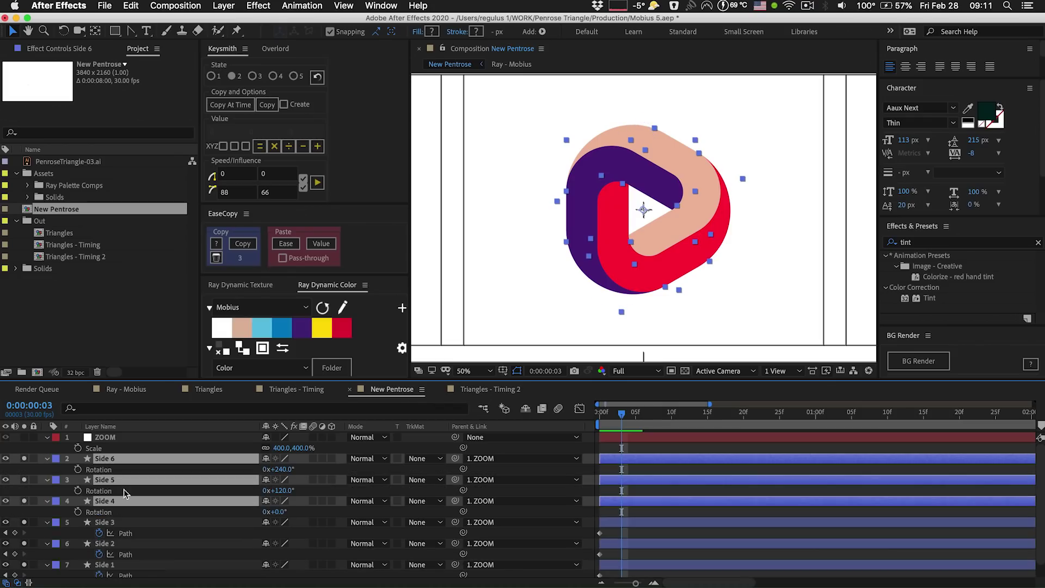
click(195, 471)
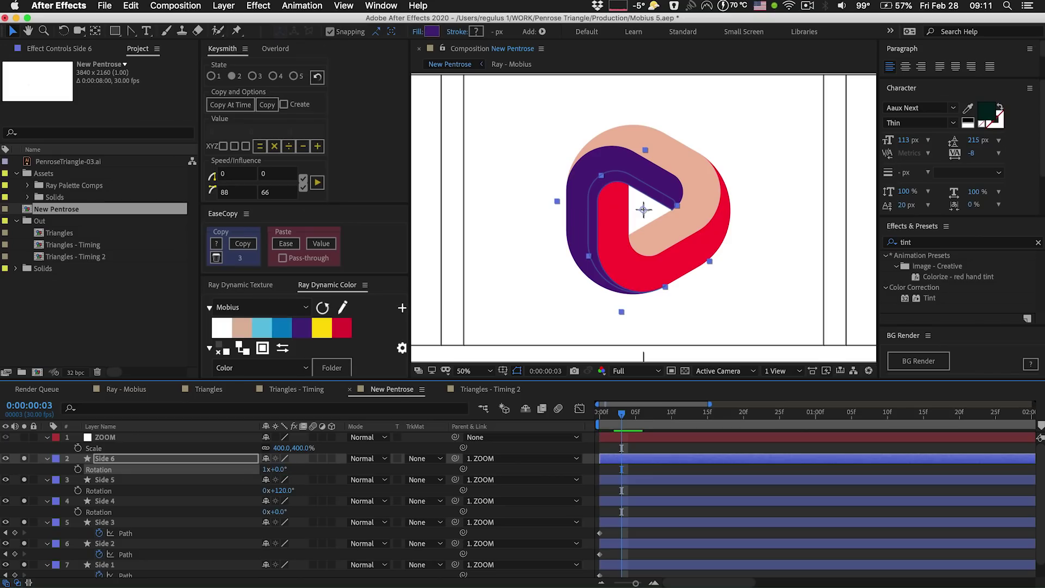
- Add 120° to the remaining copies, setting Side 5's rotation to 240° and Side 4's to 120°
click(279, 490)
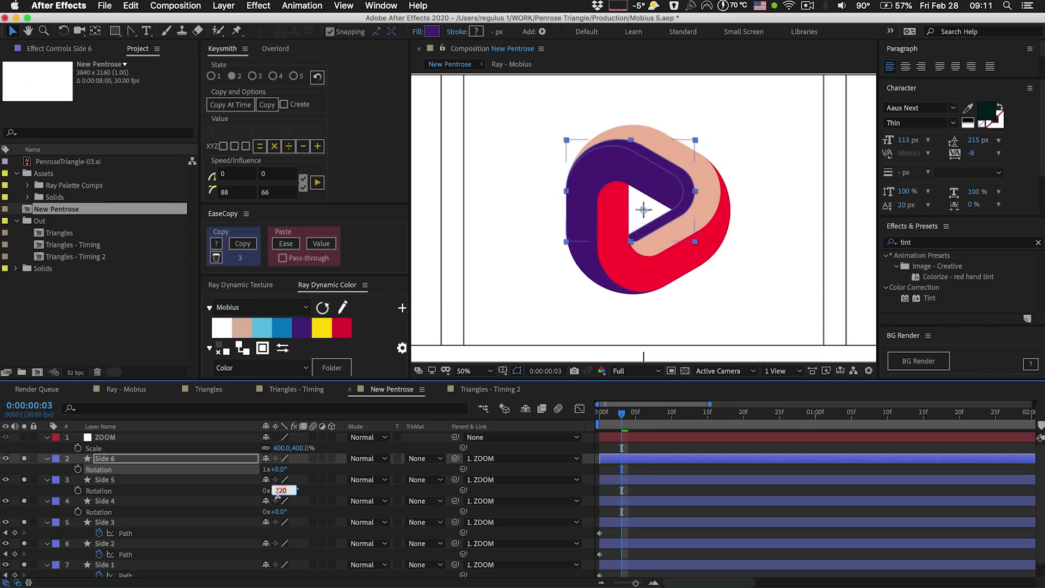
text(+120)
key(Return)
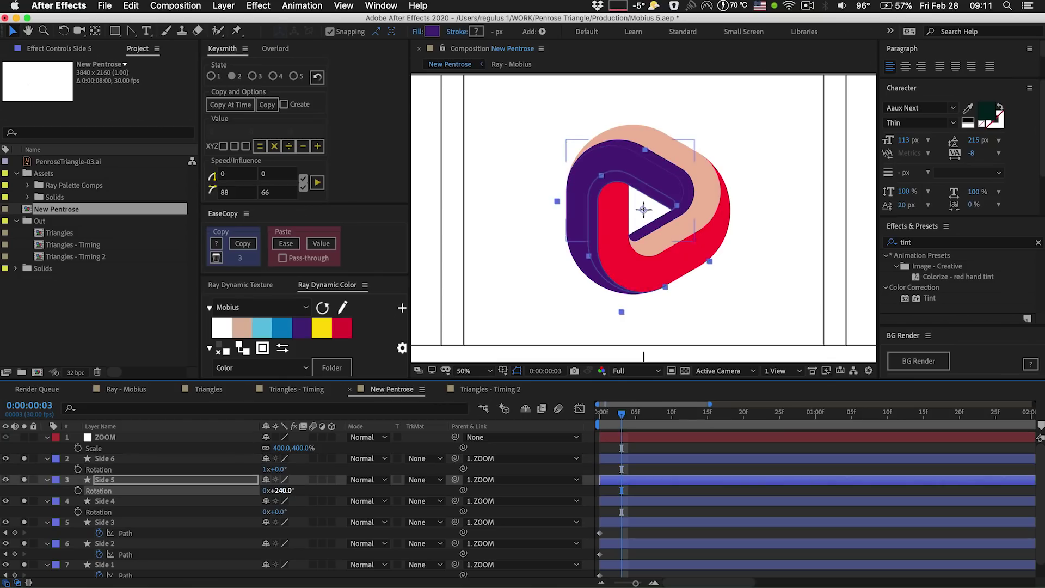
click(279, 511)
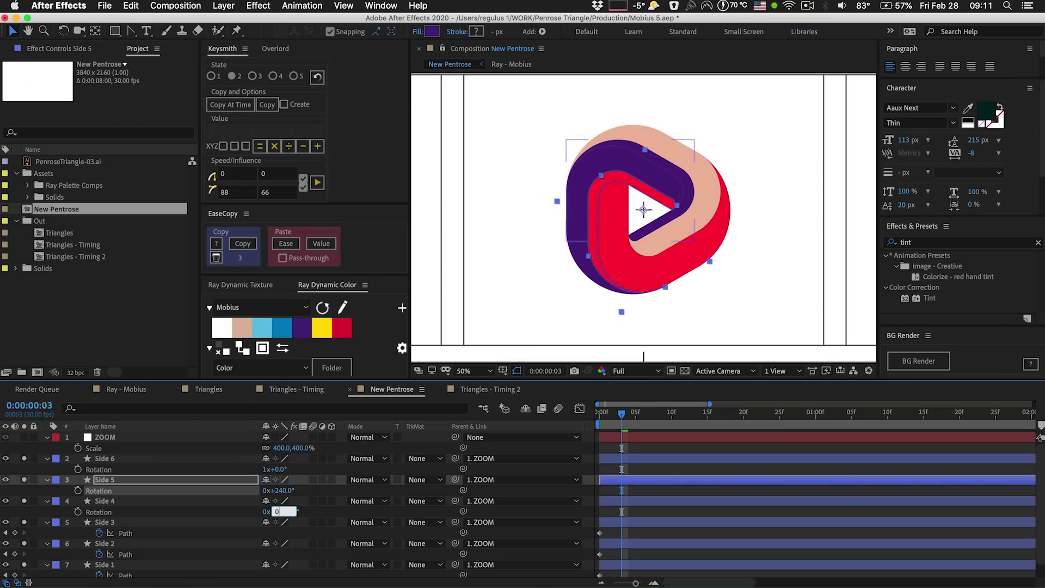
key(Return)
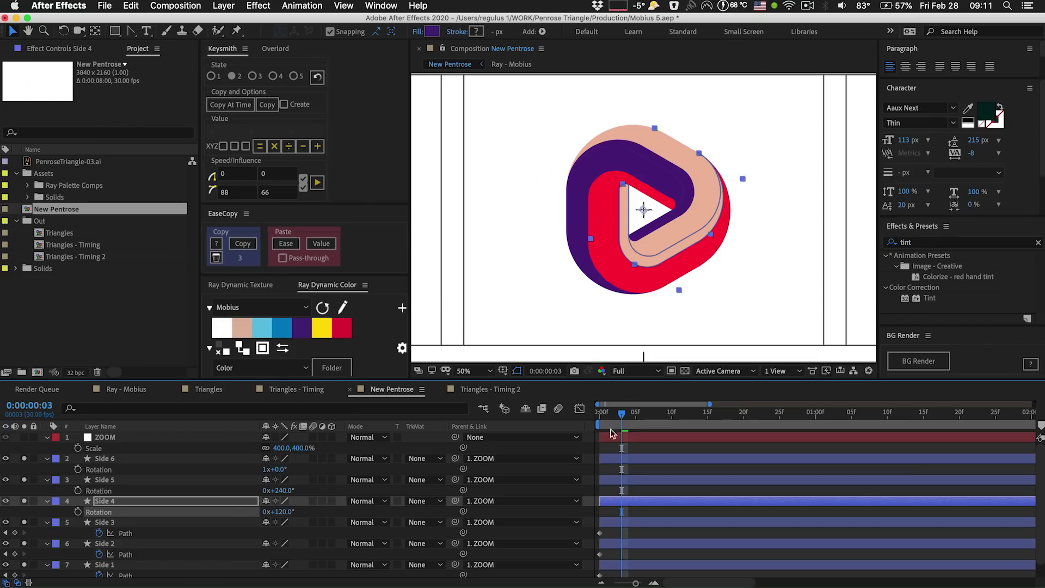
- Play back the animation from frame 0 and scrub past the first growth cycle
click(616, 448)
drag(620, 413, 600, 417)
key(space)
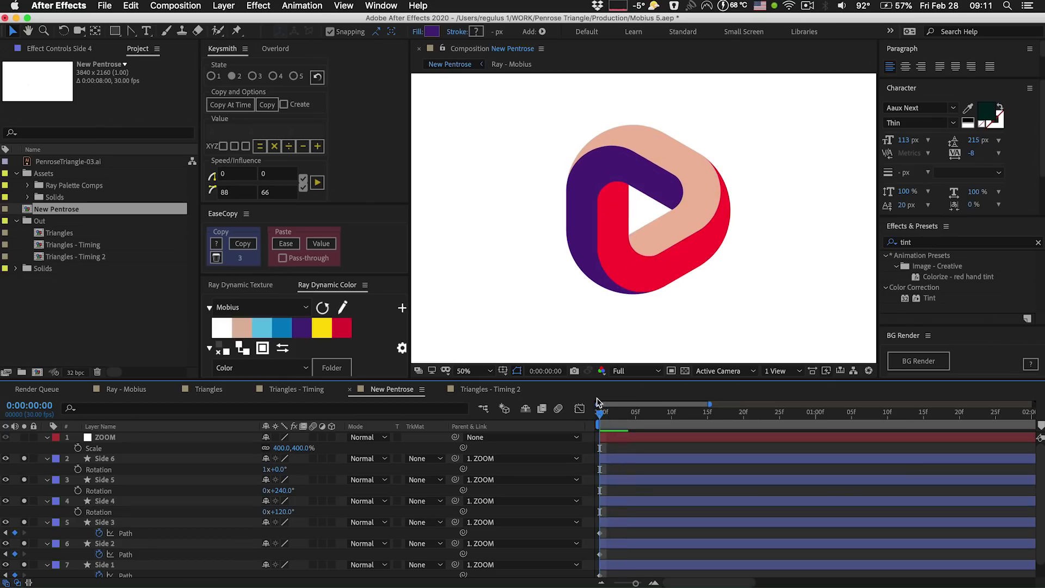
drag(609, 416, 639, 414)
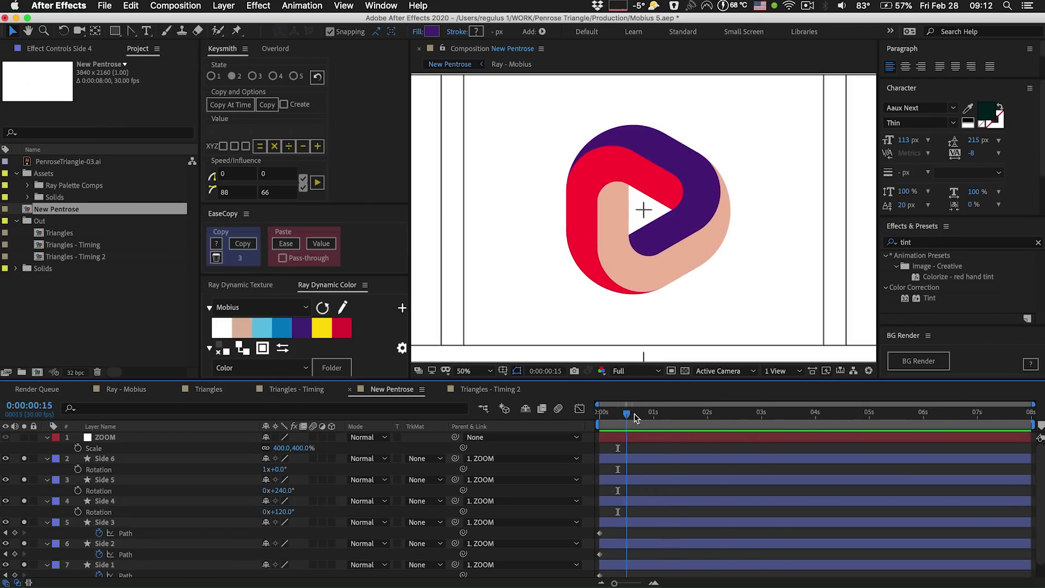
- Try to apply Easy Ease to the Path keyframes of Side 4, Side 5 and Side 6
key(super+a)
key(a)
key(u)
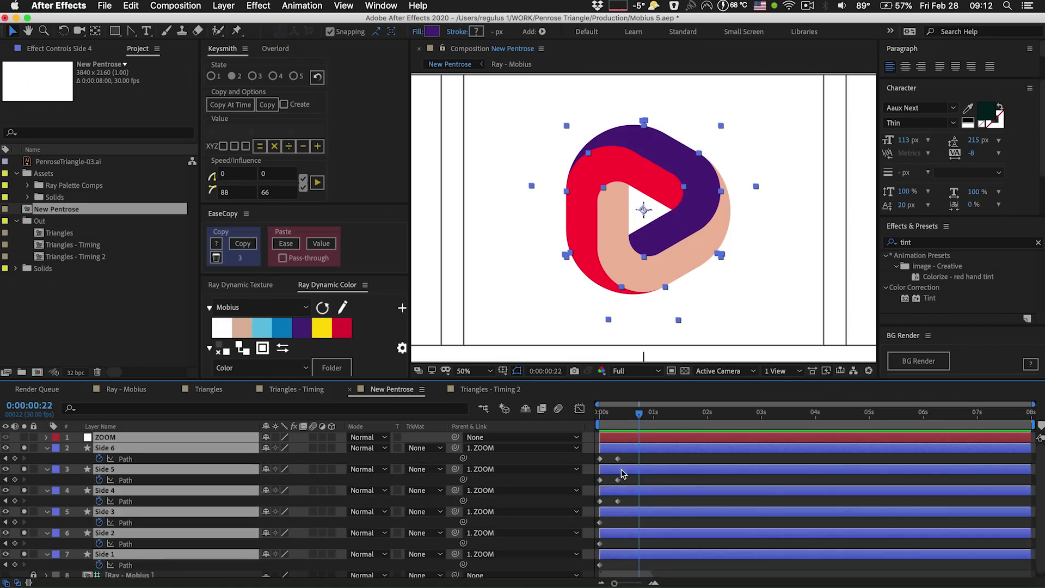
drag(625, 462, 787, 446)
key(equal)
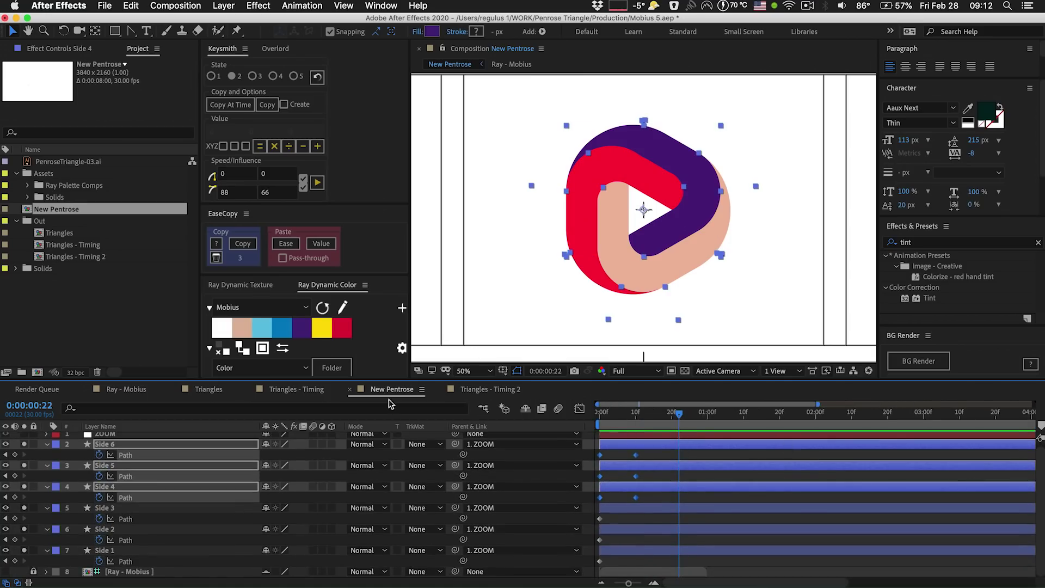
click(60, 209)
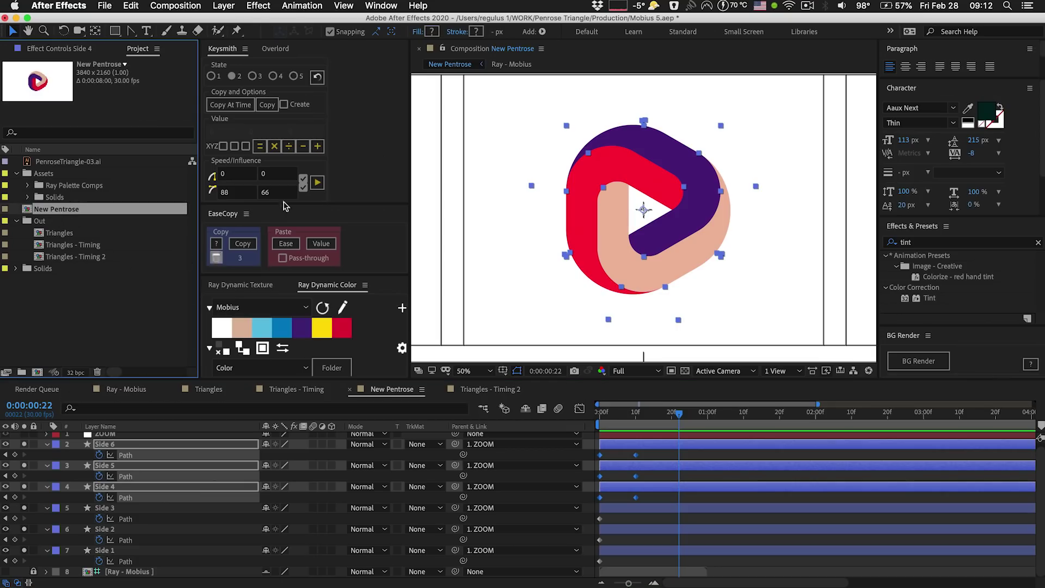
mouse_move(618, 419)
mouse_down()
mouse_move(598, 429)
mouse_move(635, 428)
mouse_up()
drag(656, 471, 587, 525)
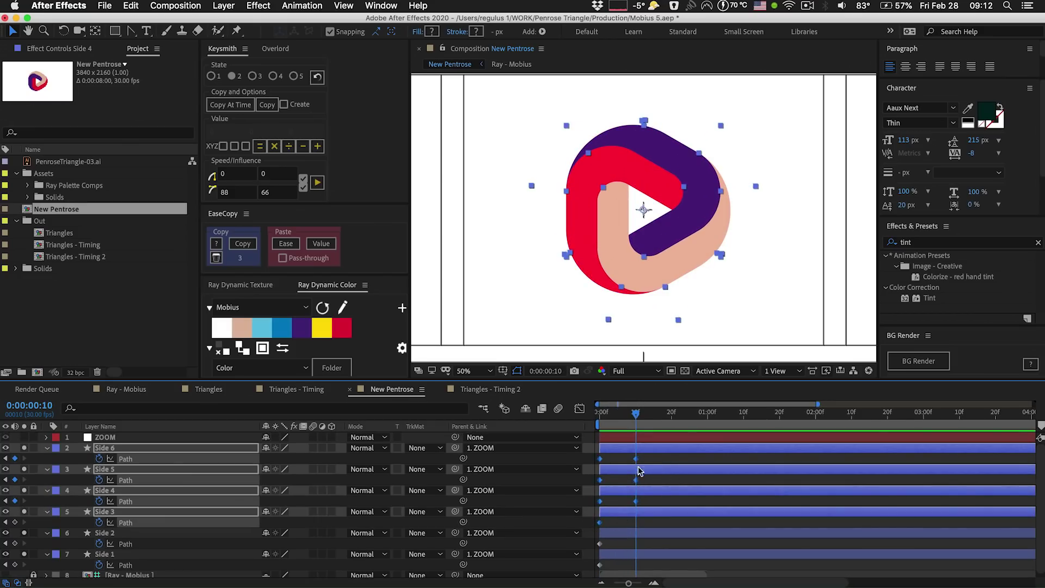
drag(643, 456, 599, 504)
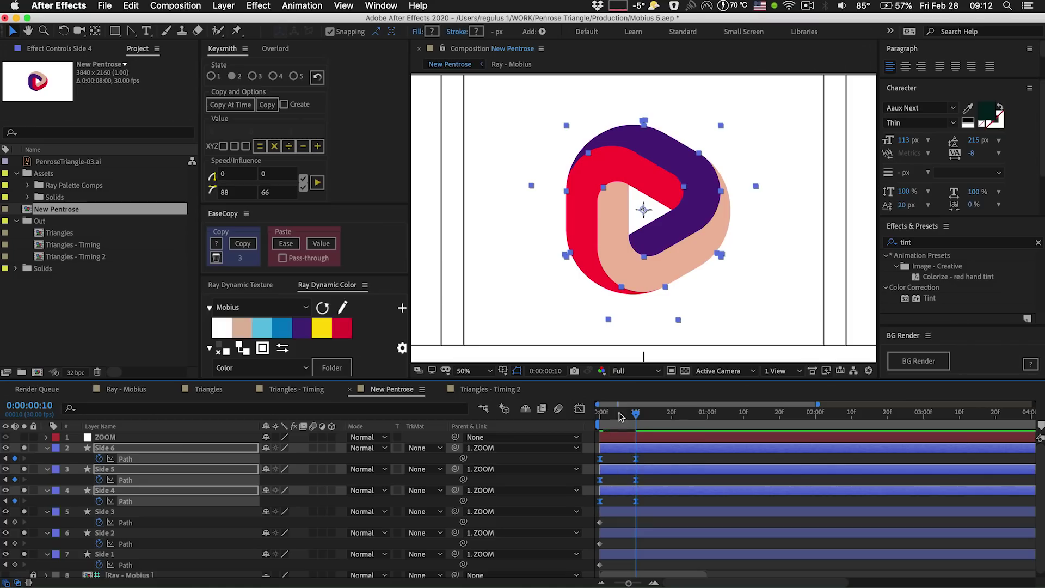
- Duplicate Side 4, Side 5 and Side 6, group the copies above the originals, and start them at frame 10
mouse_move(620, 416)
mouse_down()
mouse_move(601, 416)
mouse_move(635, 416)
mouse_up()
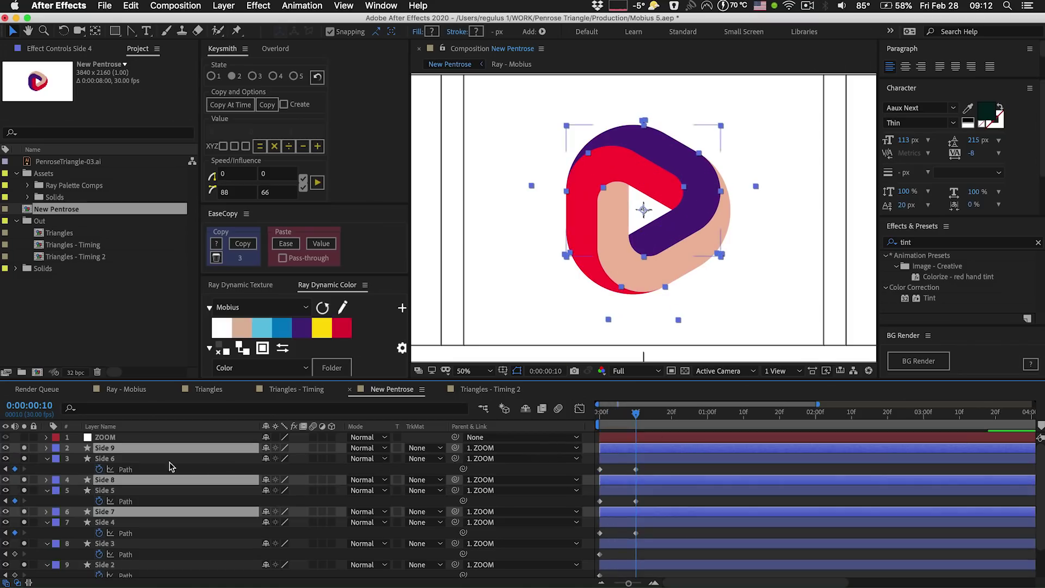
key(super+d)
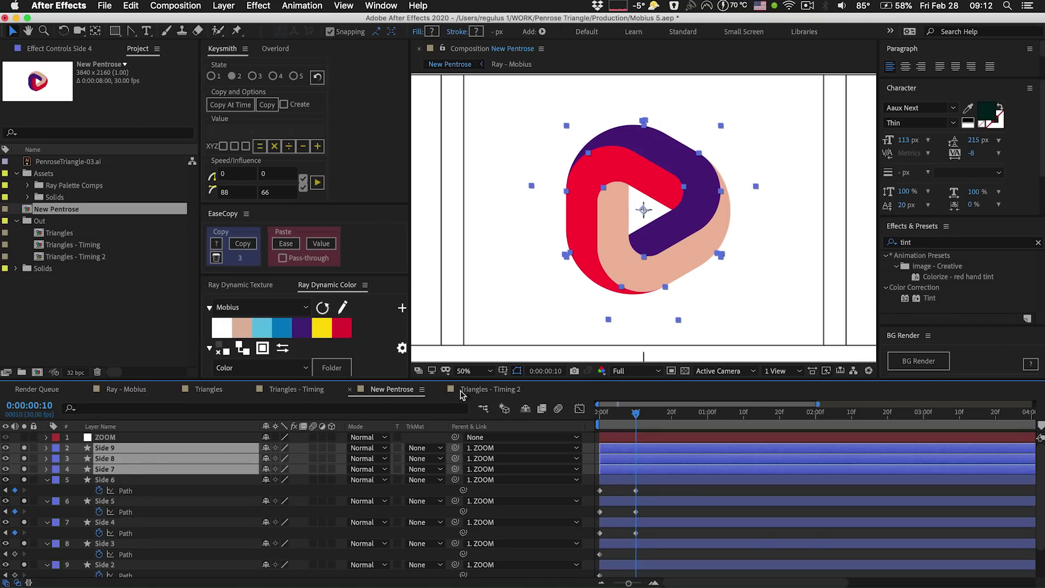
key(u)
drag(640, 448, 679, 449)
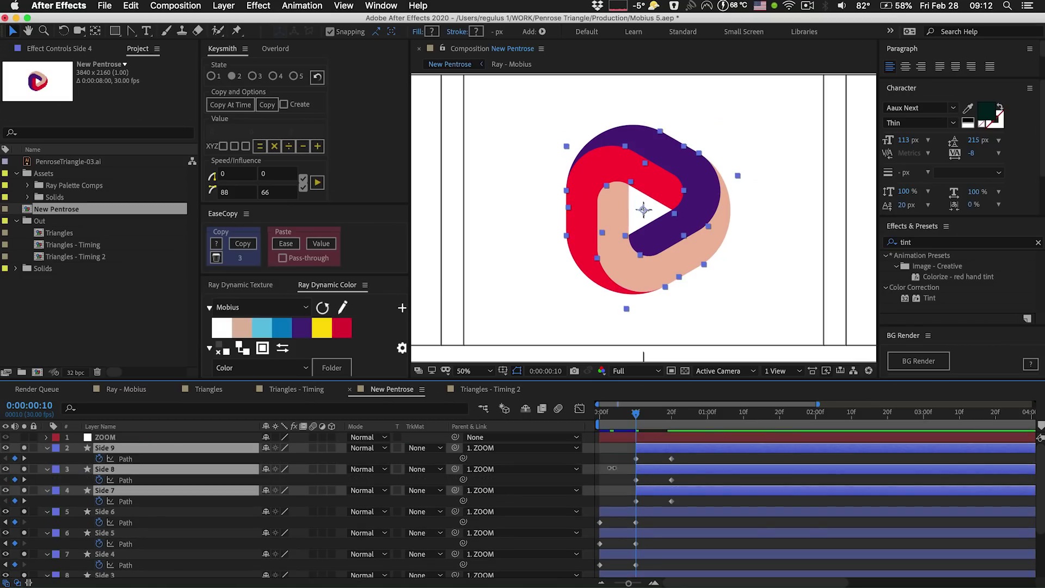
- Add 120° to the new copies' rotations: Side 9 to 1x+120°, Side 8 to 1x+0° and Side 7 to 0x+240°
key(r)
click(282, 458)
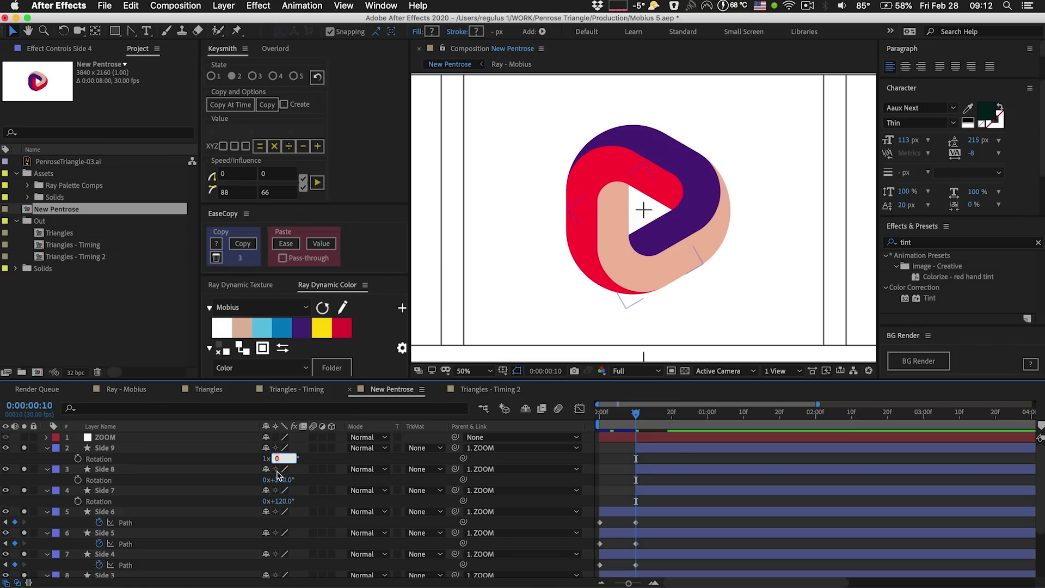
text(+120)
key(Return)
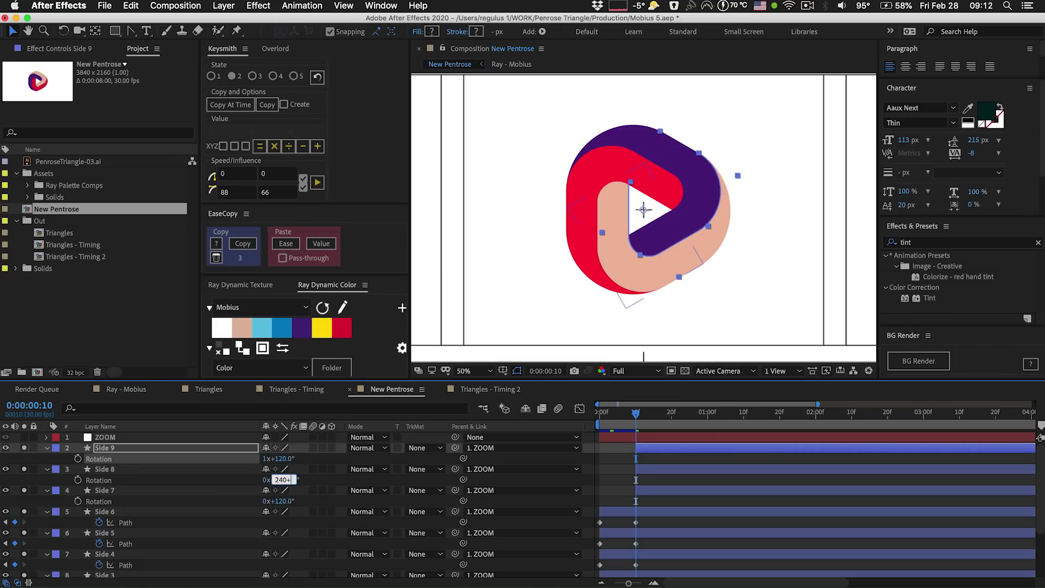
key(Return)
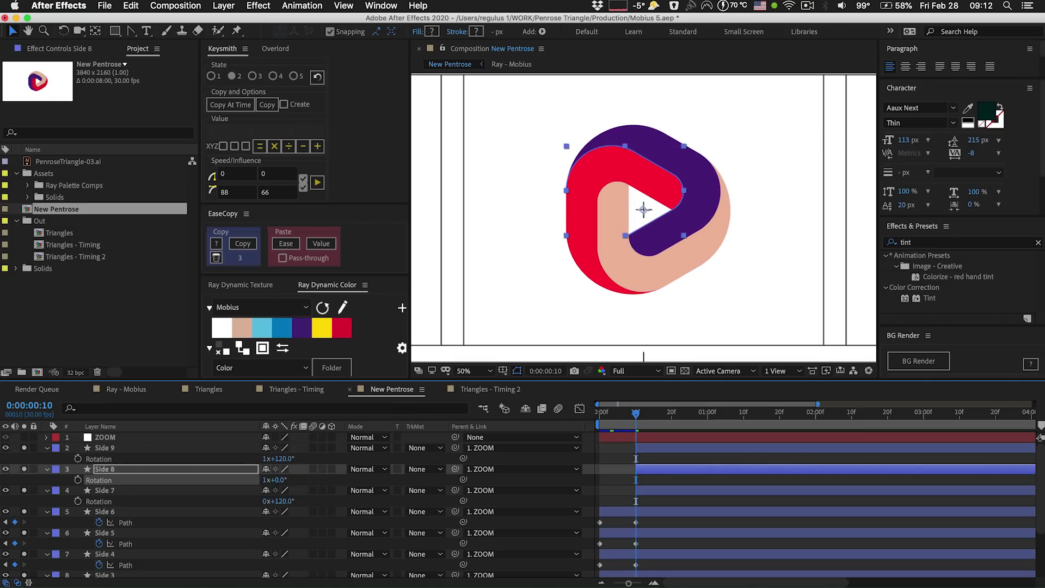
click(284, 501)
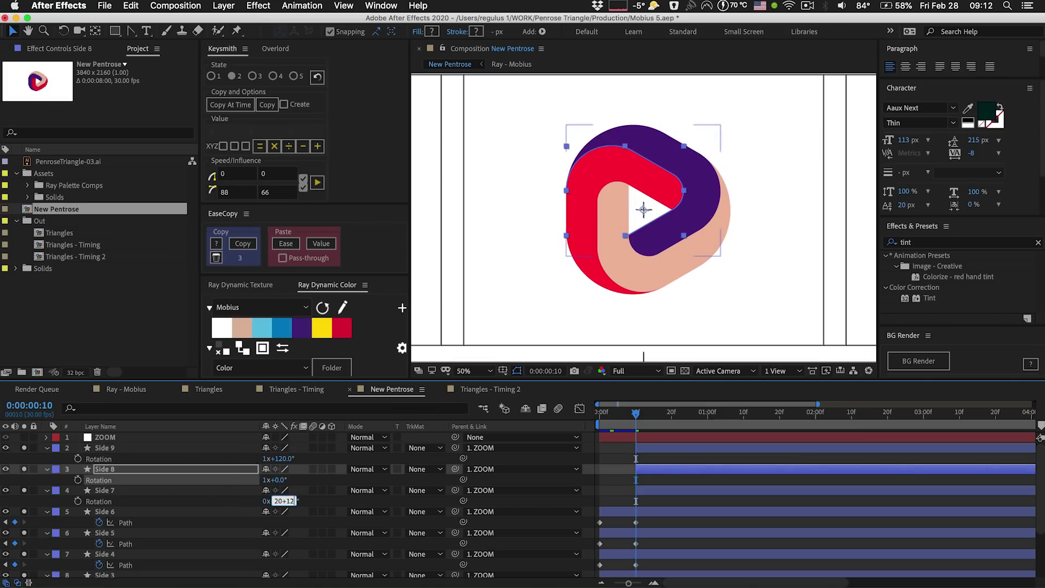
key(Return)
- Play back the animation with both growth cycles and scrub through the second one
drag(613, 419, 591, 392)
key(space)
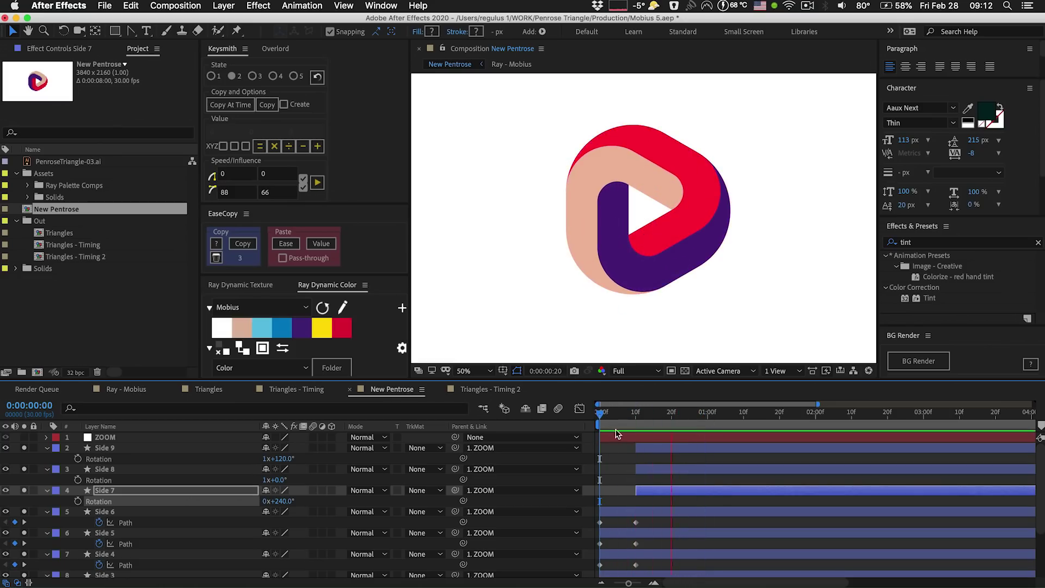
drag(616, 412, 667, 416)
- Nest the New Pentrose composition in a new composition, and nest that one in another new composition
click(49, 226)
drag(61, 209, 31, 373)
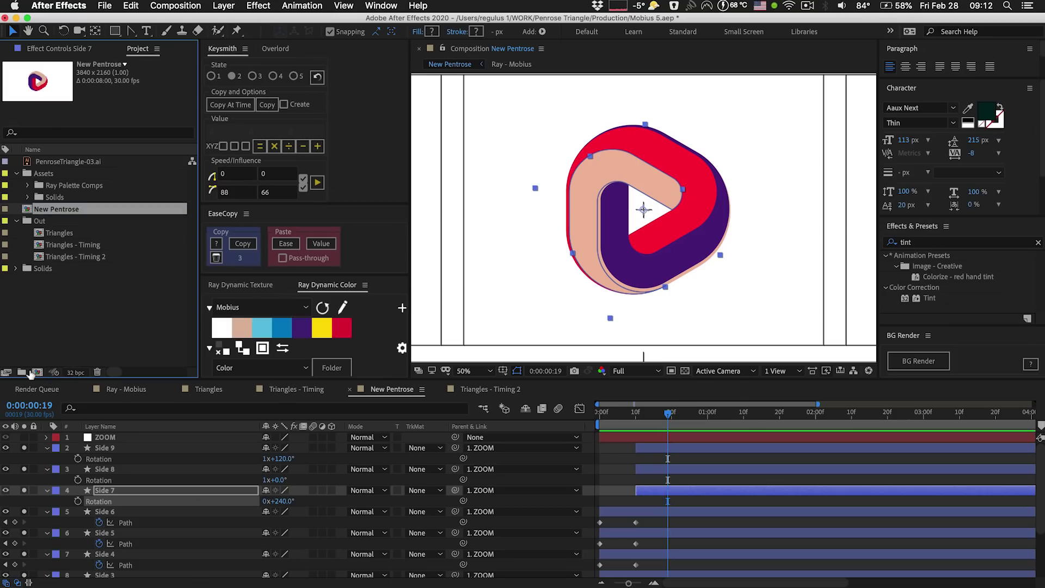
drag(47, 210, 37, 373)
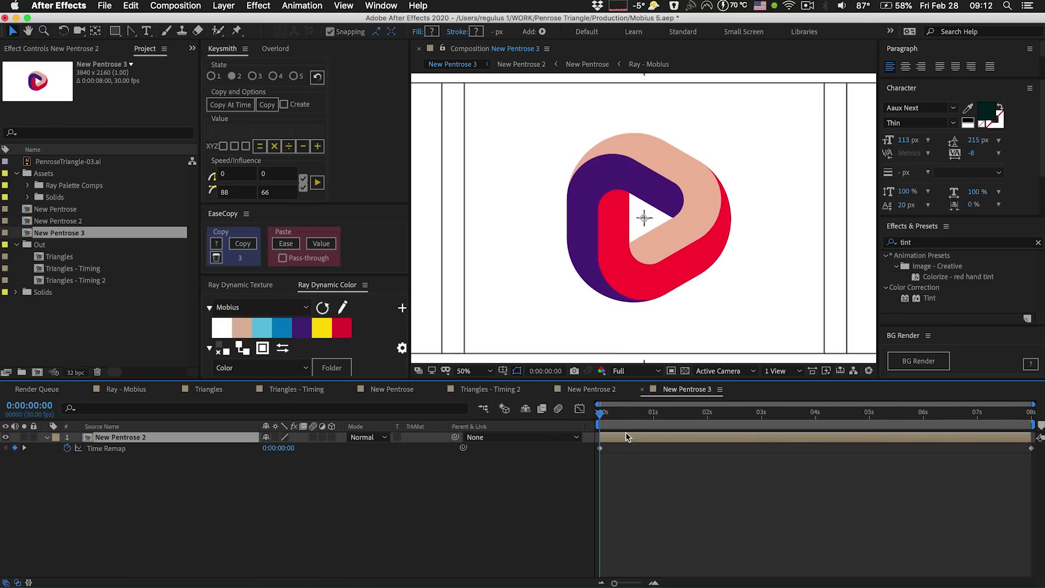
- Enable time remapping on the nested New Pentrose 2 layer and add a Time Remap keyframe at frame 20
key(=)
key(=)
drag(717, 418, 742, 431)
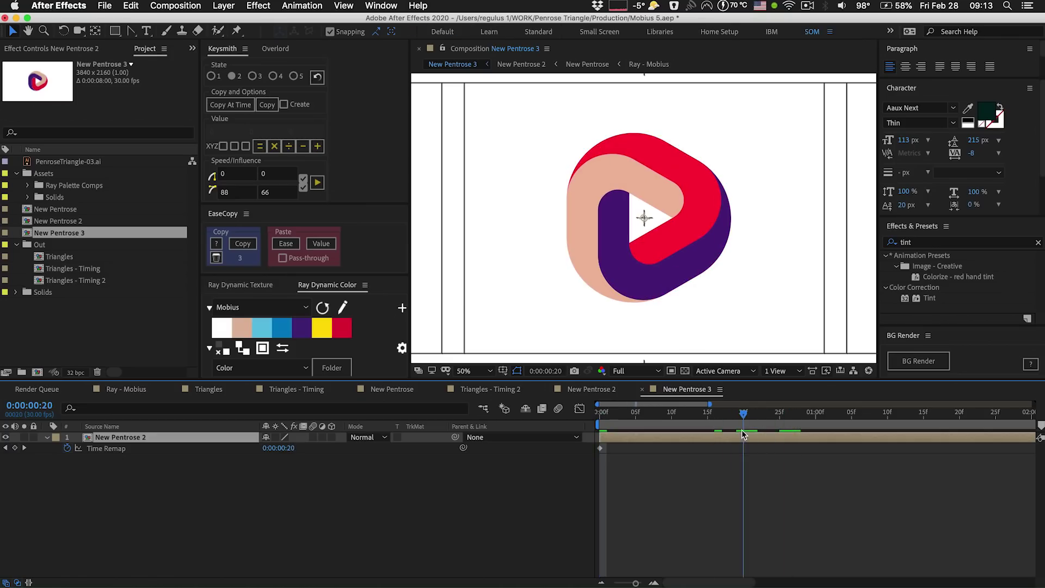
click(15, 448)
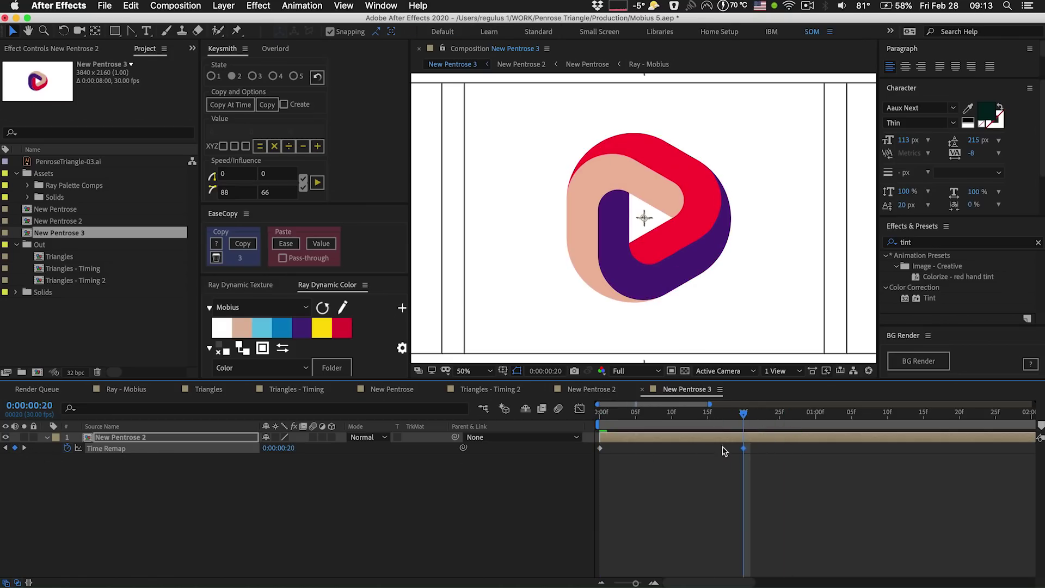
drag(761, 444, 566, 490)
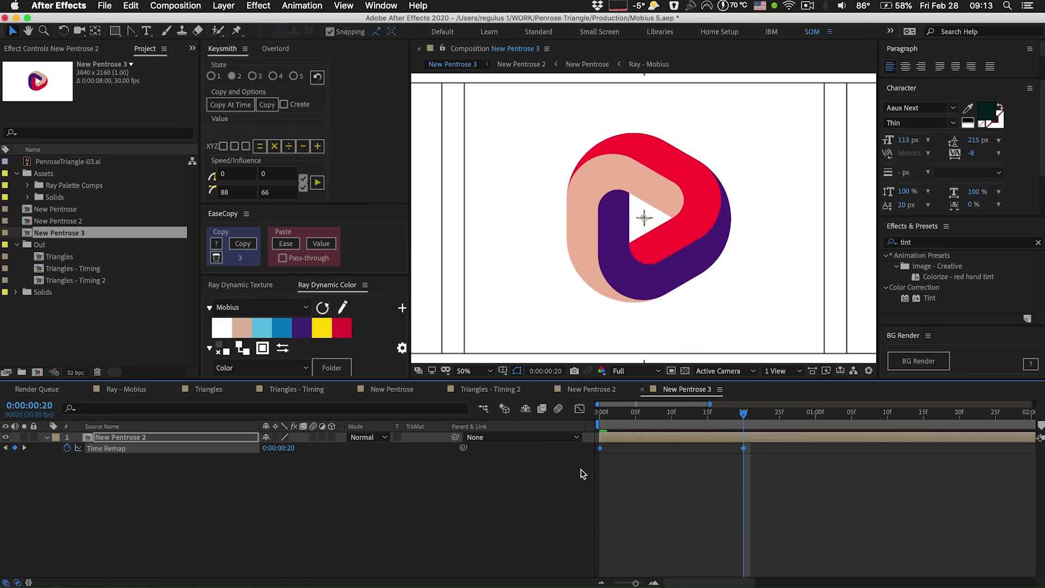
- Open the nested compositions down to New Pentrose and return to New Pentrose 3
double_click(620, 439)
double_click(627, 439)
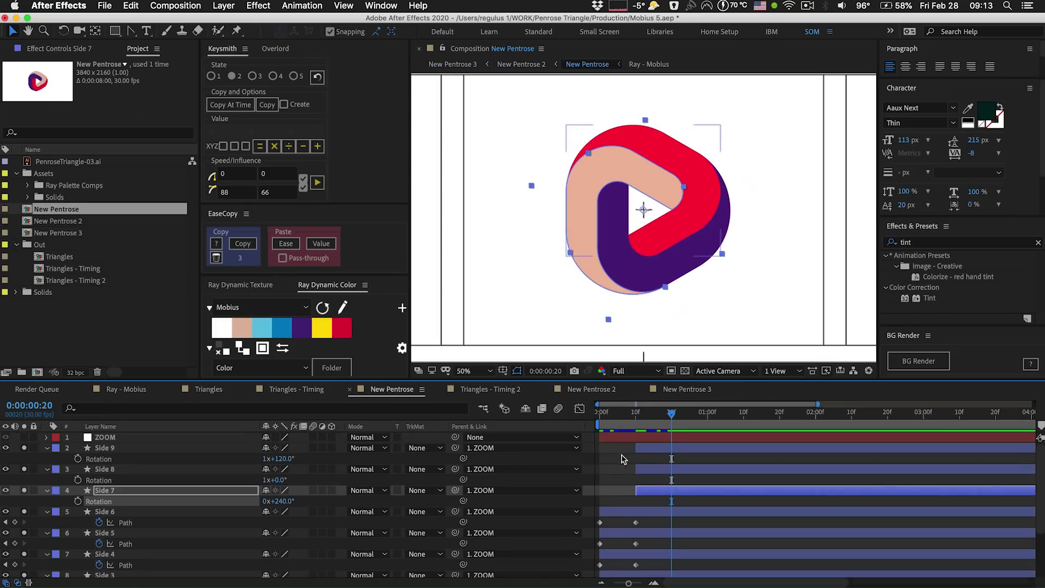
click(452, 65)
click(127, 510)
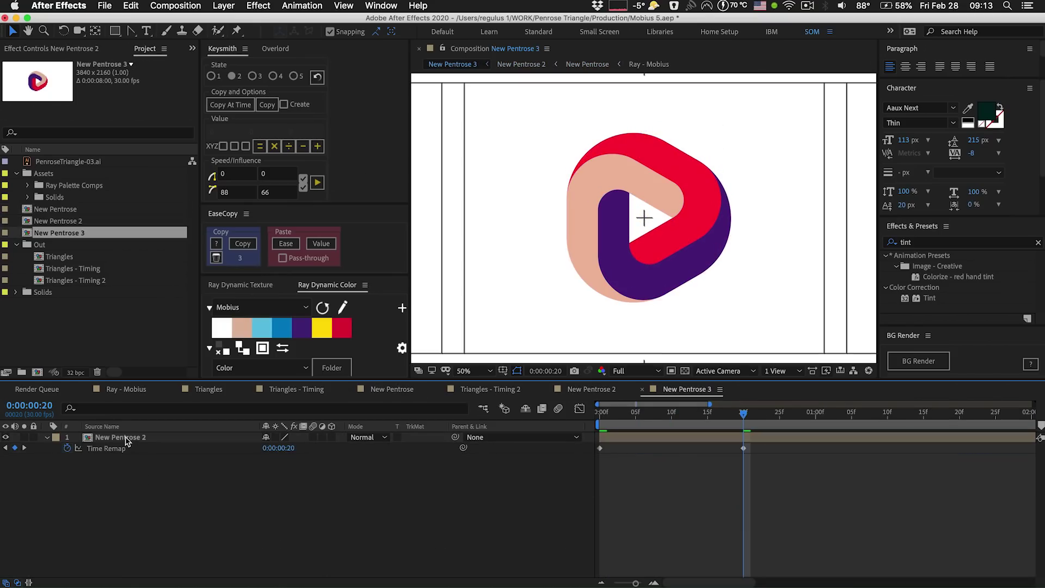
- Ease both Time Remap keyframes using speed 0 with influences of 88 and 66
drag(692, 421, 730, 421)
drag(766, 500, 516, 444)
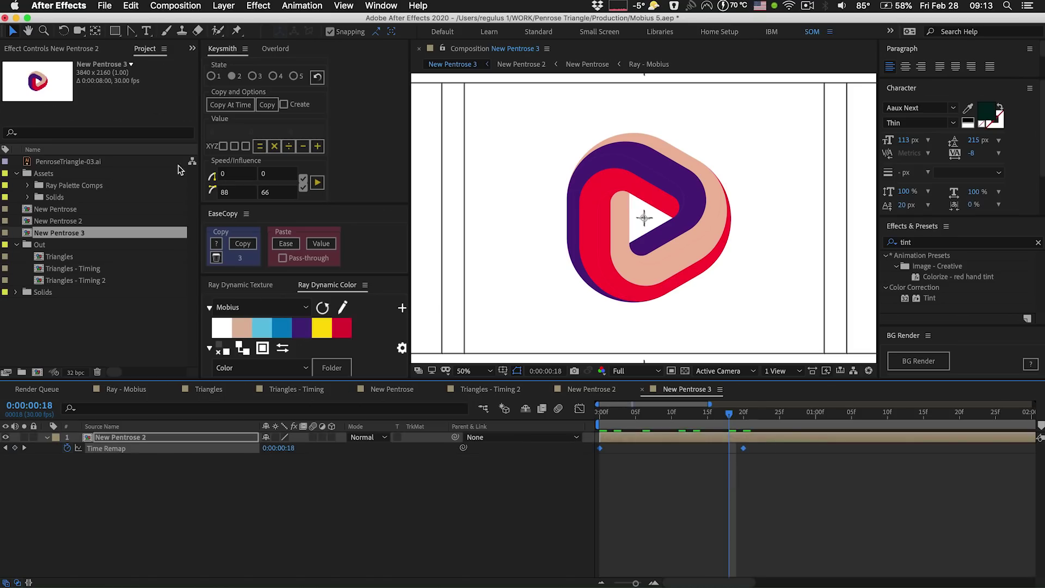
key(F9)
click(318, 182)
- End the work area just after the last Time Remap keyframe and play back the eased animation from frame 0
click(610, 470)
key(space)
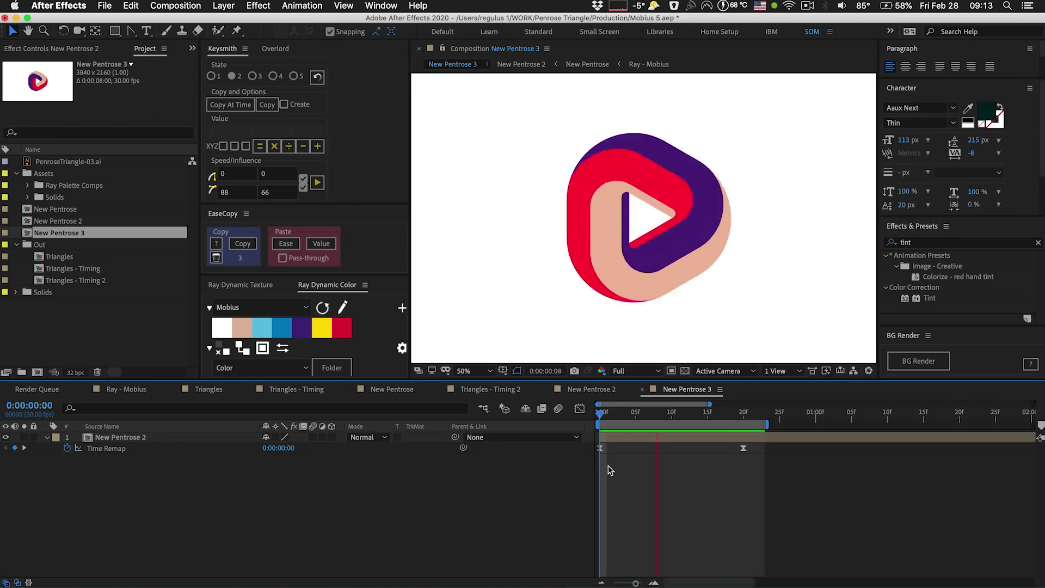
drag(613, 417, 583, 433)
key(space)
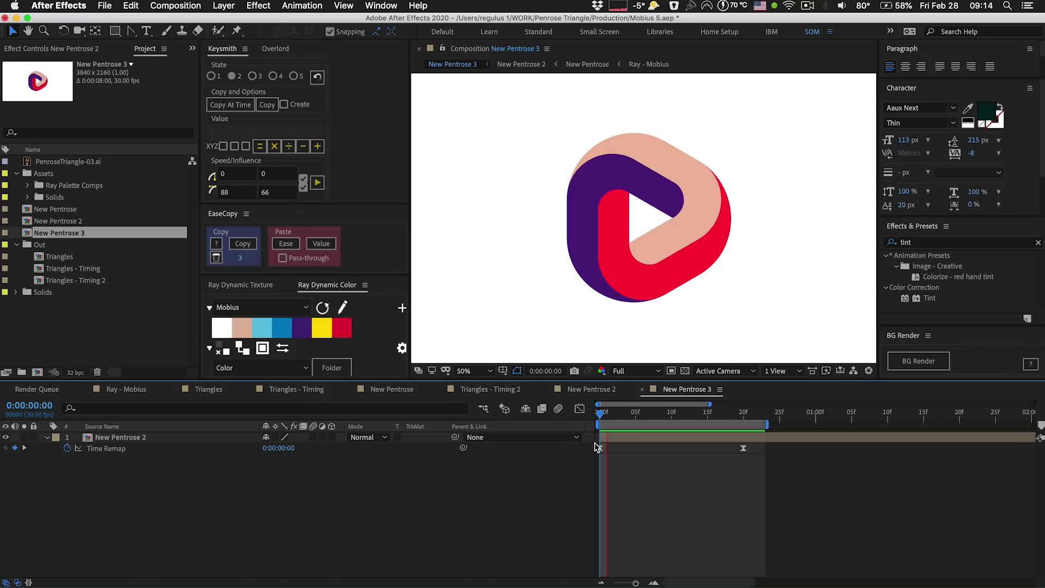
key(apostrophe)
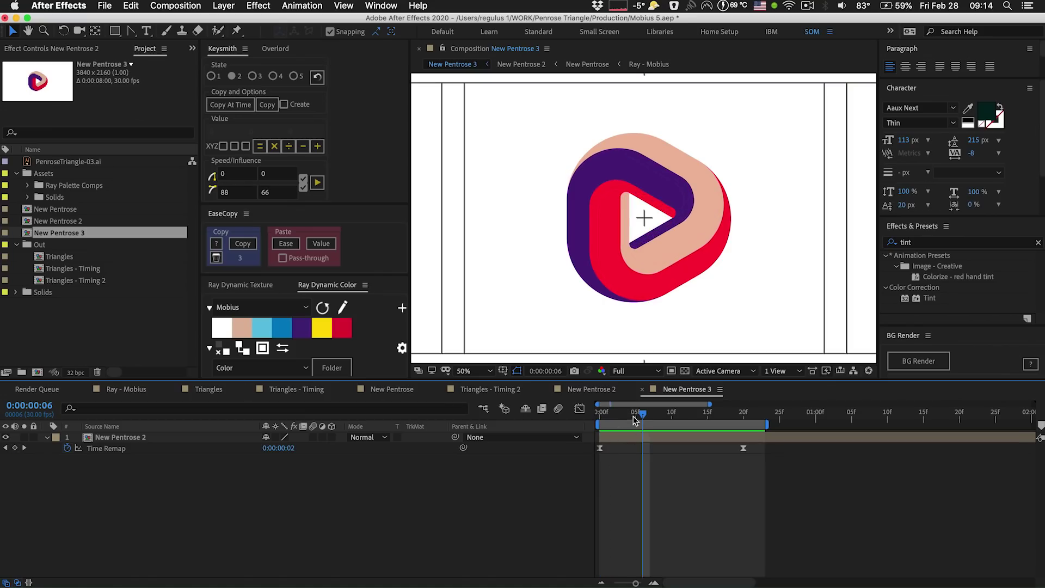